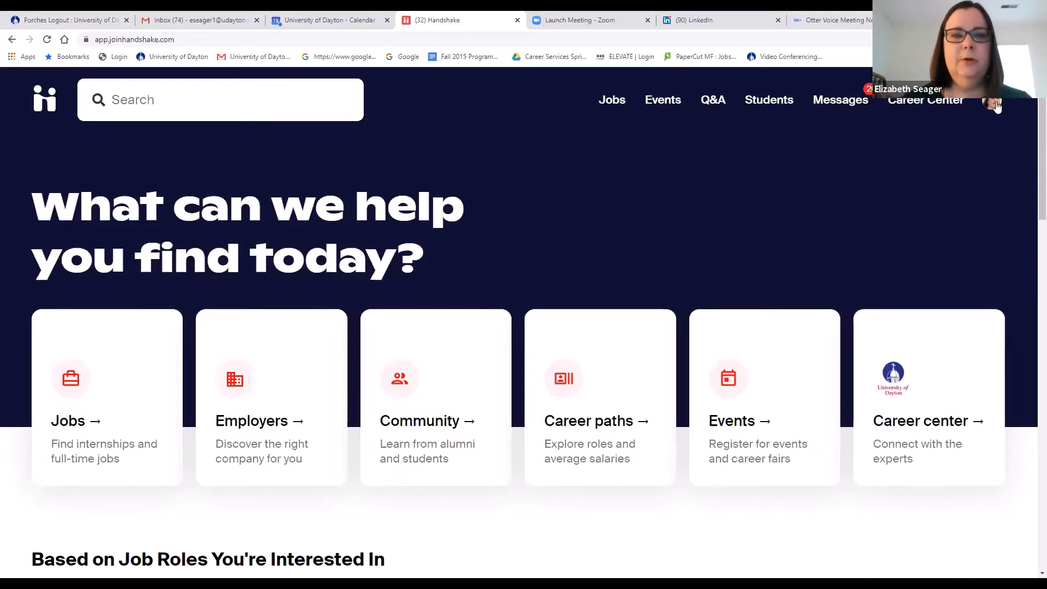
Open your own profile and review its sections, from My Journey, Education and Work Experience down to Skills and Documents.
{"action": "left_click", "coordinate": [995, 107]}
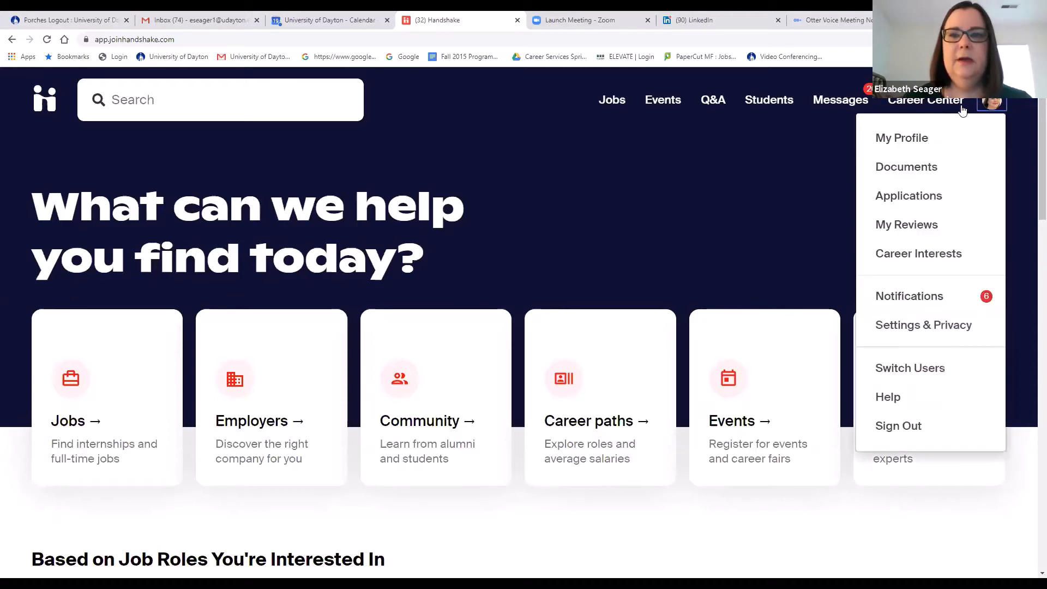
{"action": "left_click", "coordinate": [890, 140]}
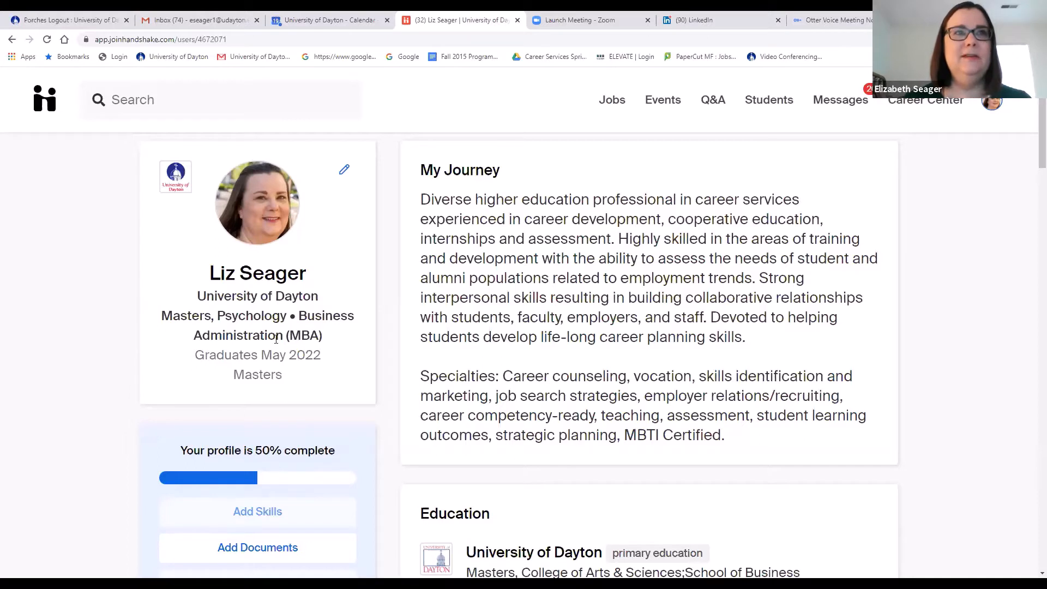
{"action": "mouse_move", "coordinate": [263, 229]}
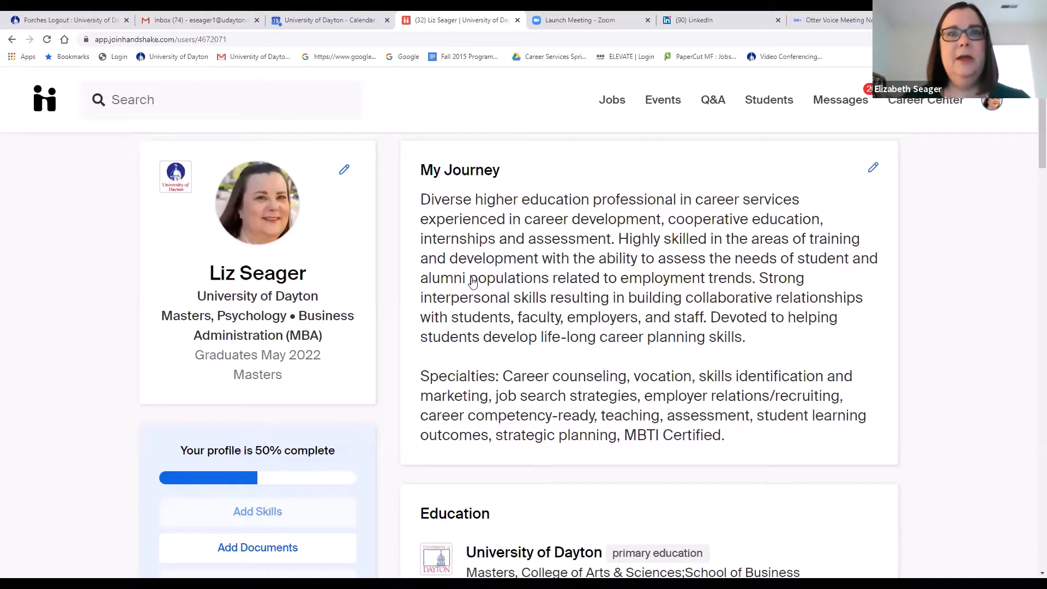
{"action": "scroll", "coordinate": [531, 317], "scroll_direction": "down", "scroll_amount": 5}
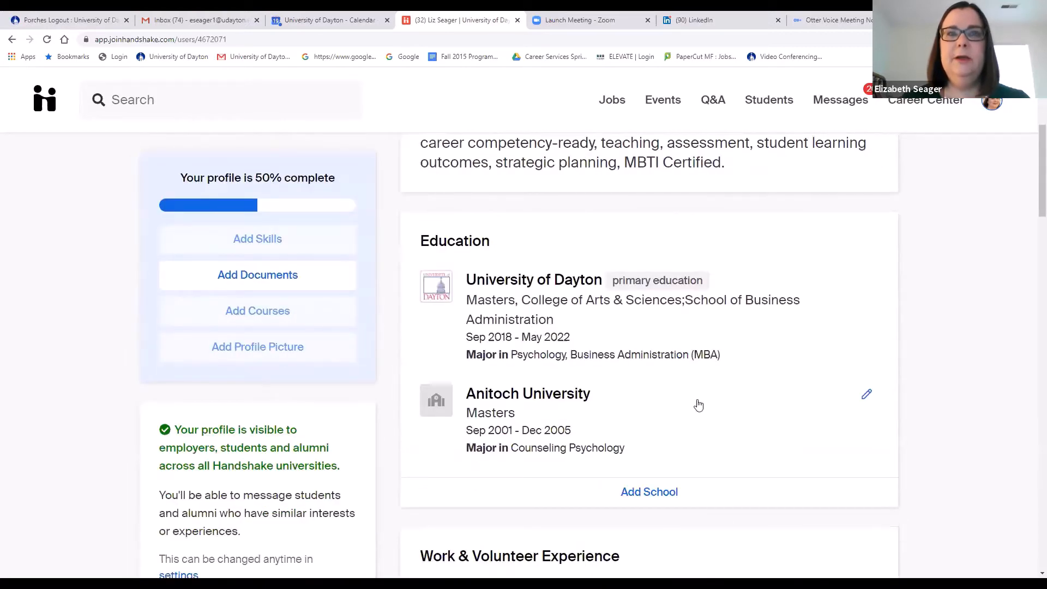
{"action": "scroll", "coordinate": [698, 405], "scroll_direction": "down", "scroll_amount": 2}
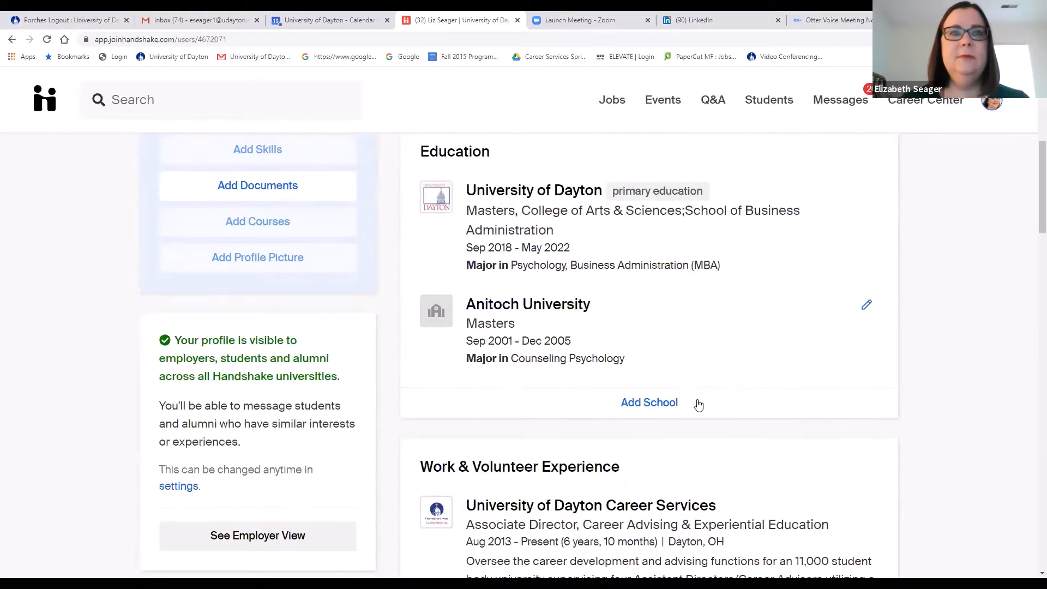
{"action": "scroll", "coordinate": [698, 405], "scroll_direction": "down", "scroll_amount": 5}
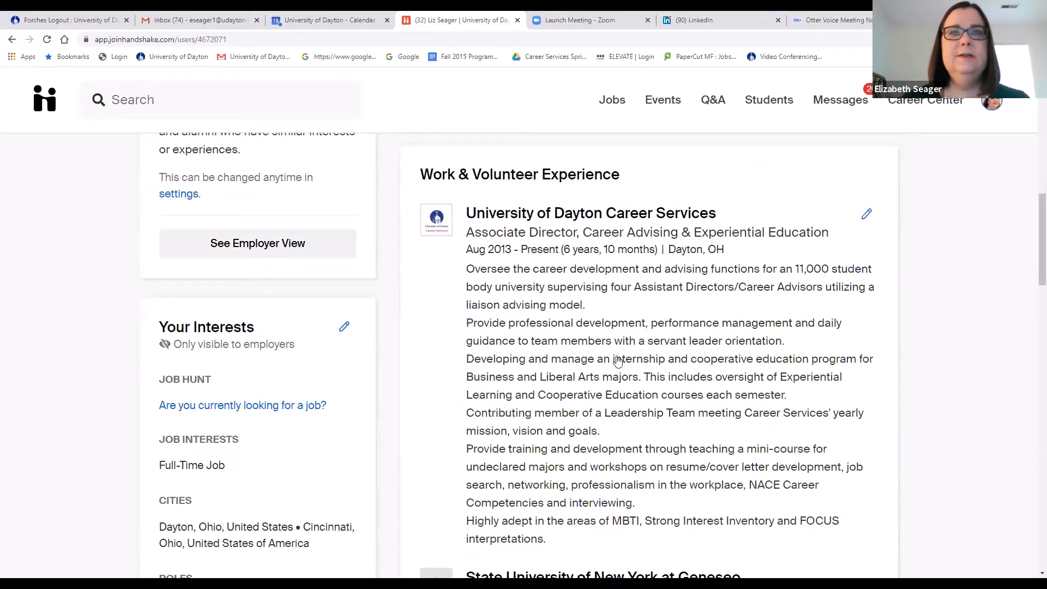
{"action": "scroll", "coordinate": [616, 360], "scroll_direction": "down", "scroll_amount": 10}
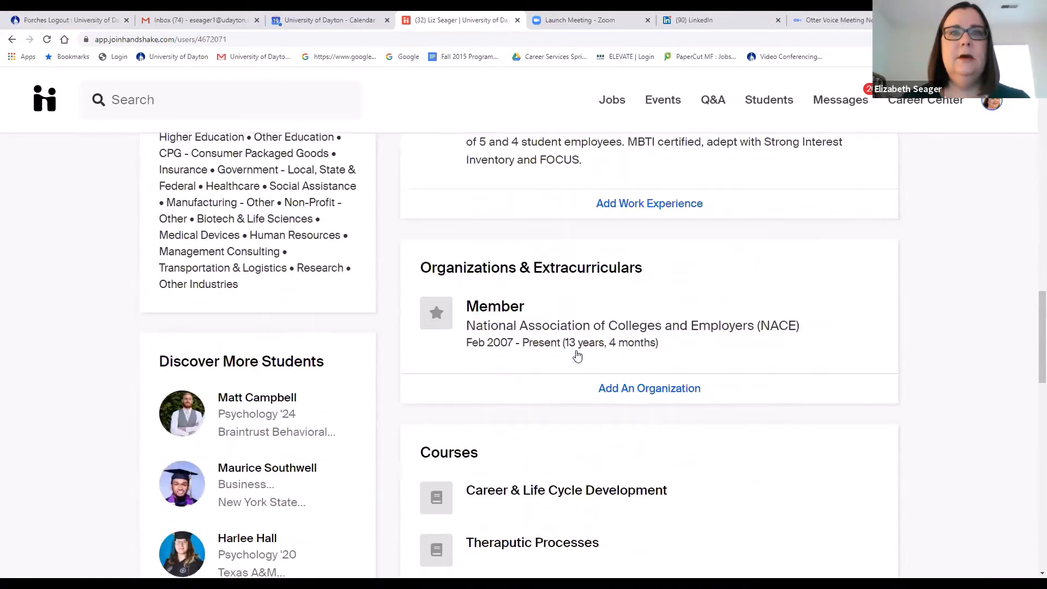
{"action": "scroll", "coordinate": [492, 358], "scroll_direction": "down", "scroll_amount": 5}
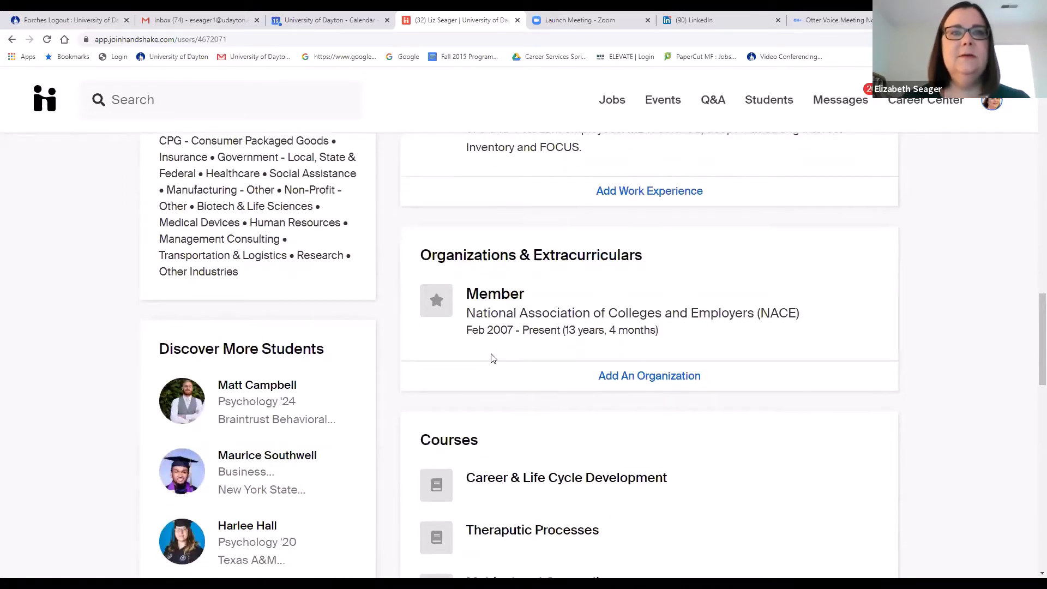
{"action": "scroll", "coordinate": [493, 358], "scroll_direction": "down", "scroll_amount": 5}
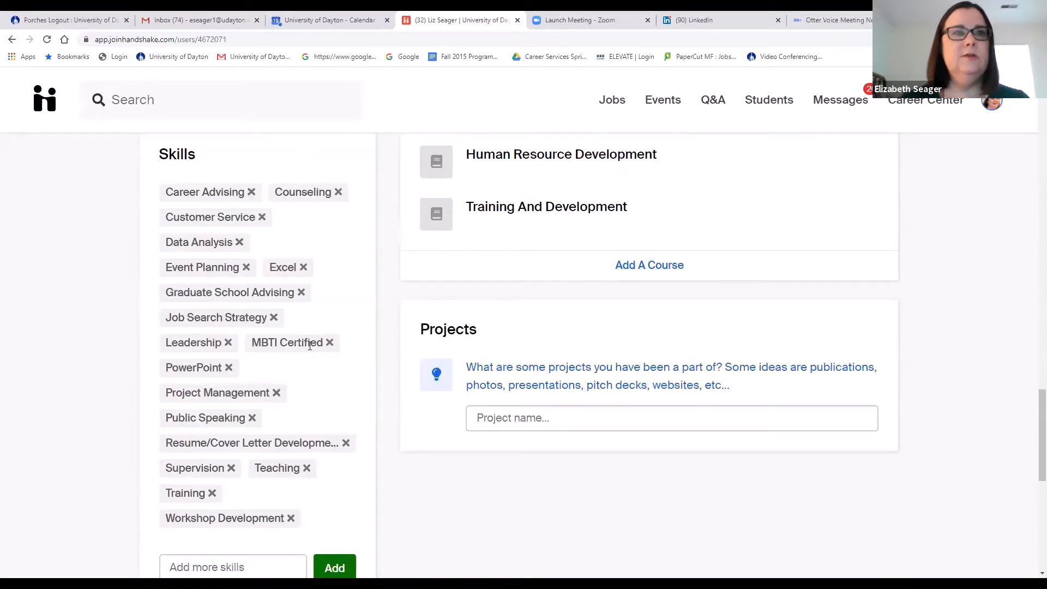
{"action": "scroll", "coordinate": [332, 379], "scroll_direction": "down", "scroll_amount": 6}
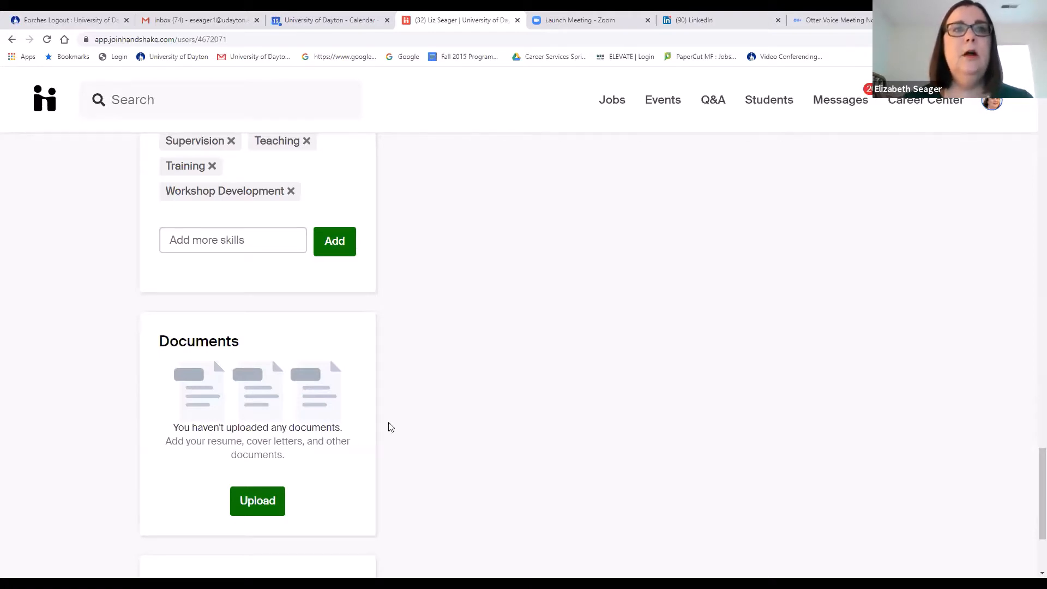
{"action": "scroll", "coordinate": [416, 429], "scroll_direction": "up", "scroll_amount": 10}
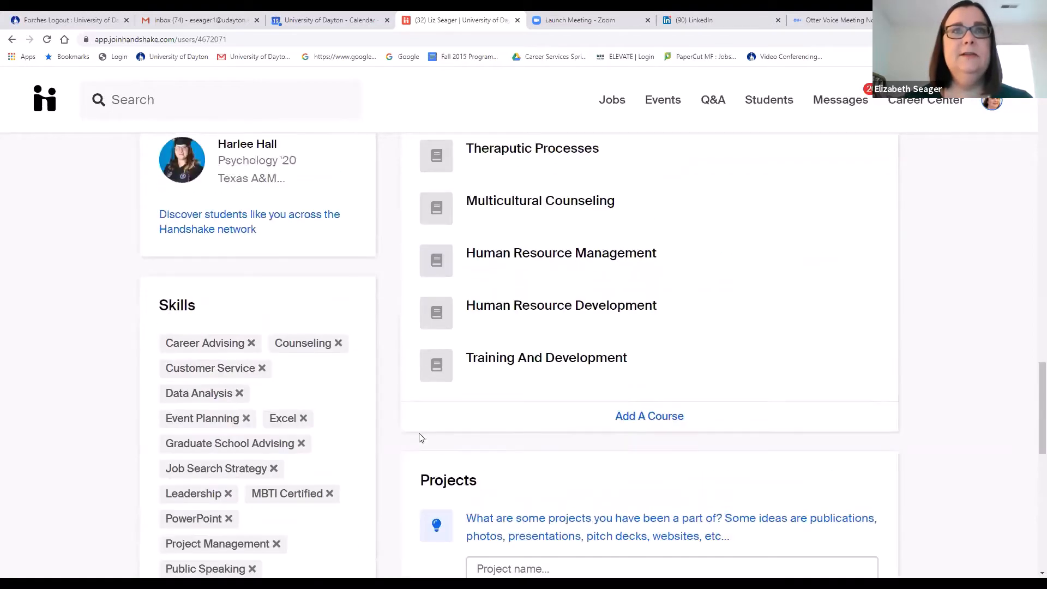
{"action": "scroll", "coordinate": [420, 437], "scroll_direction": "up", "scroll_amount": 8}
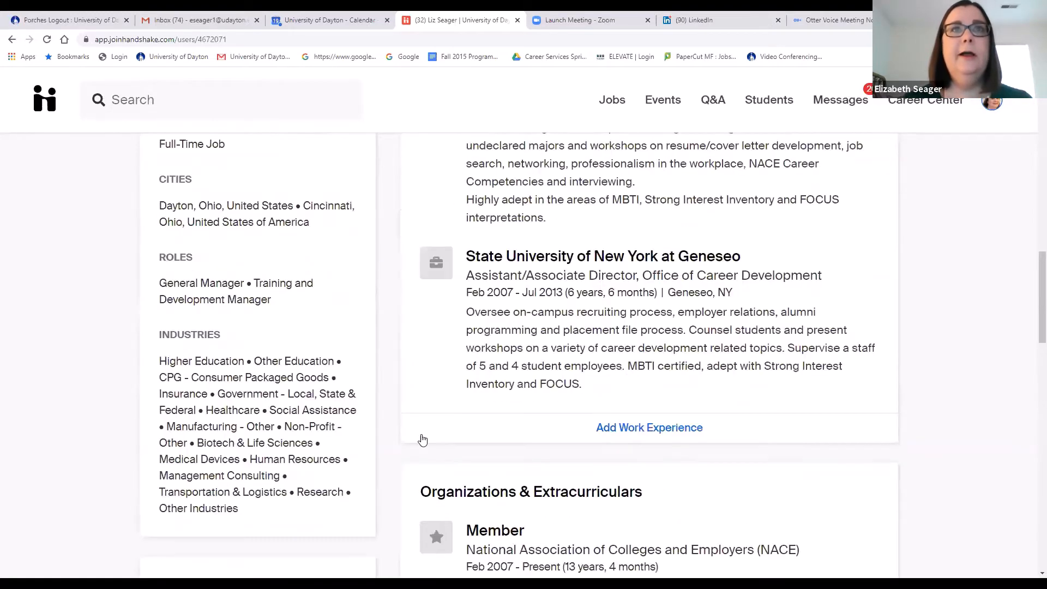
{"action": "scroll", "coordinate": [422, 440], "scroll_direction": "up", "scroll_amount": 10}
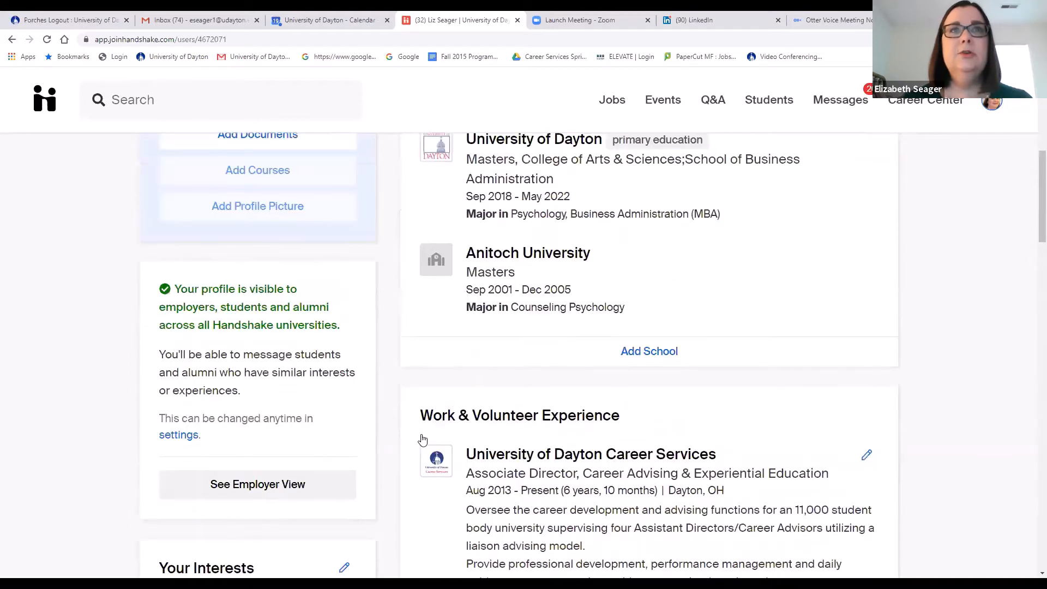
{"action": "scroll", "coordinate": [678, 175], "scroll_direction": "up", "scroll_amount": 1}
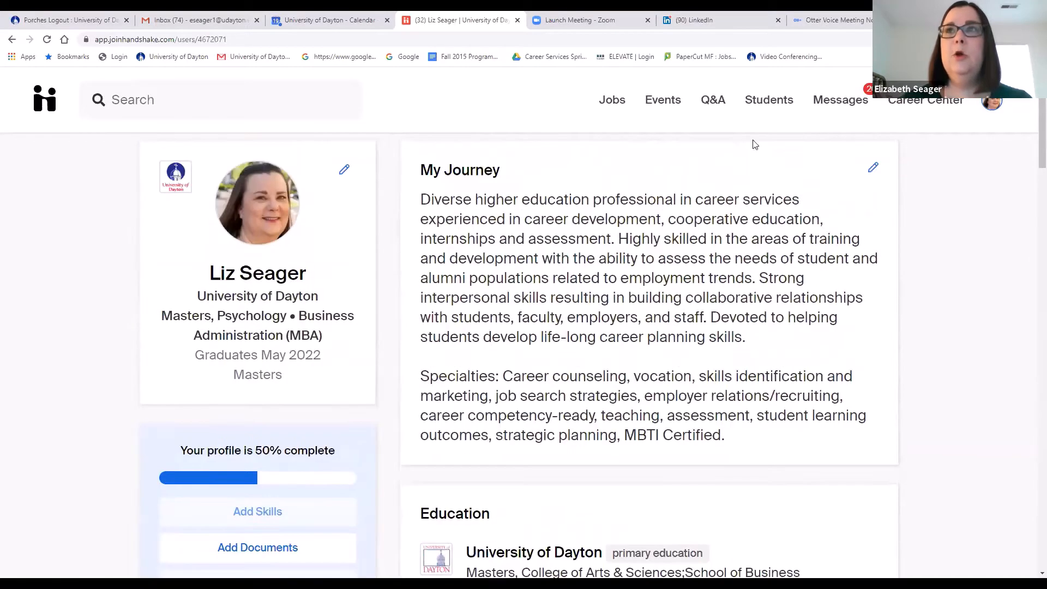
Open the career interests form and add Computer Training Specialist to the job roles of interest, filtering the roles by "computer".
{"action": "left_click", "coordinate": [989, 103]}
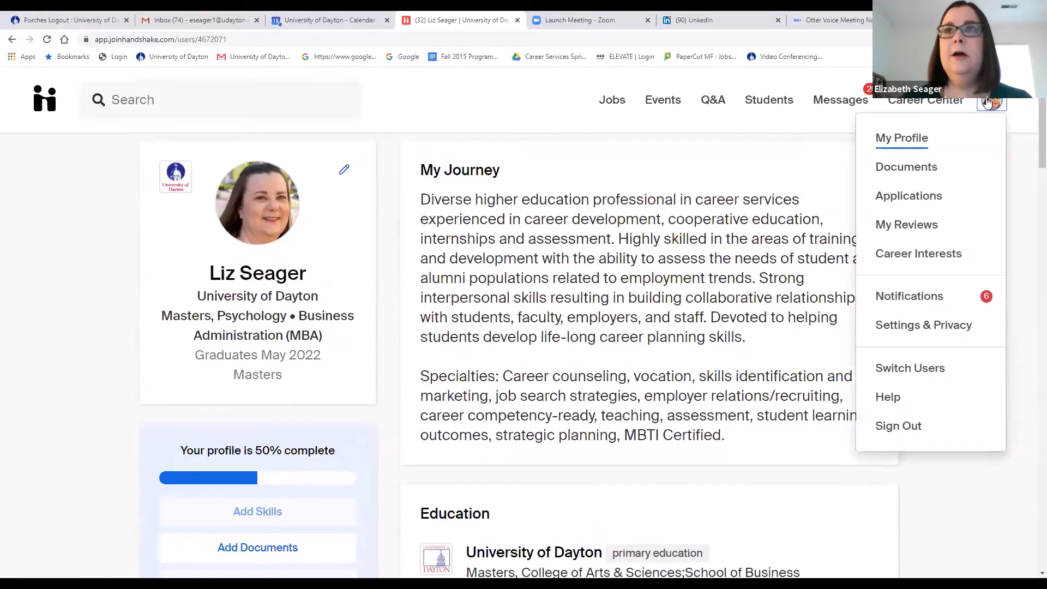
{"action": "left_click", "coordinate": [913, 261]}
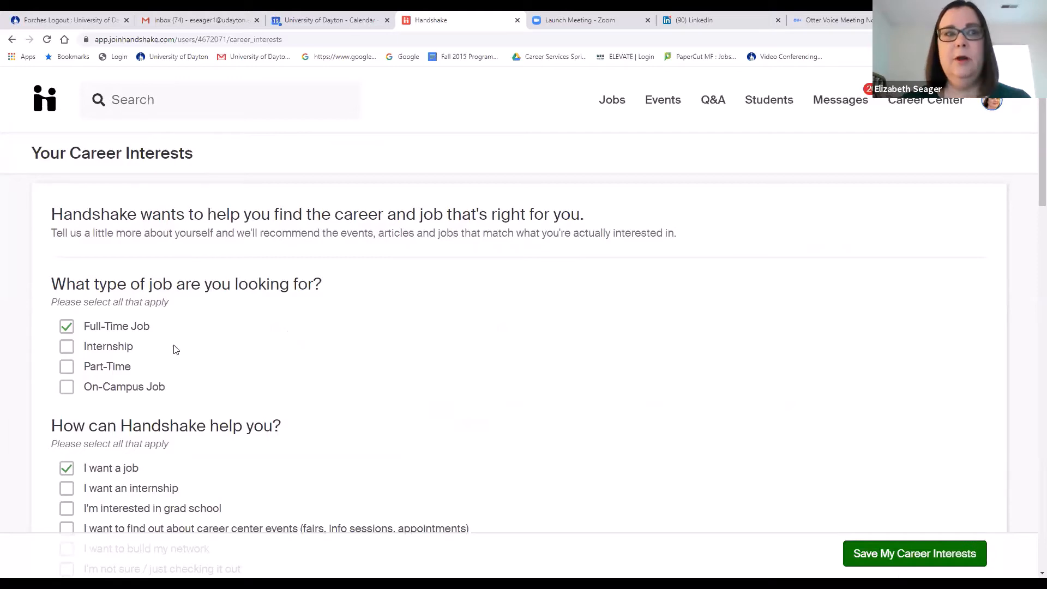
{"action": "scroll", "coordinate": [176, 349], "scroll_direction": "down", "scroll_amount": 6}
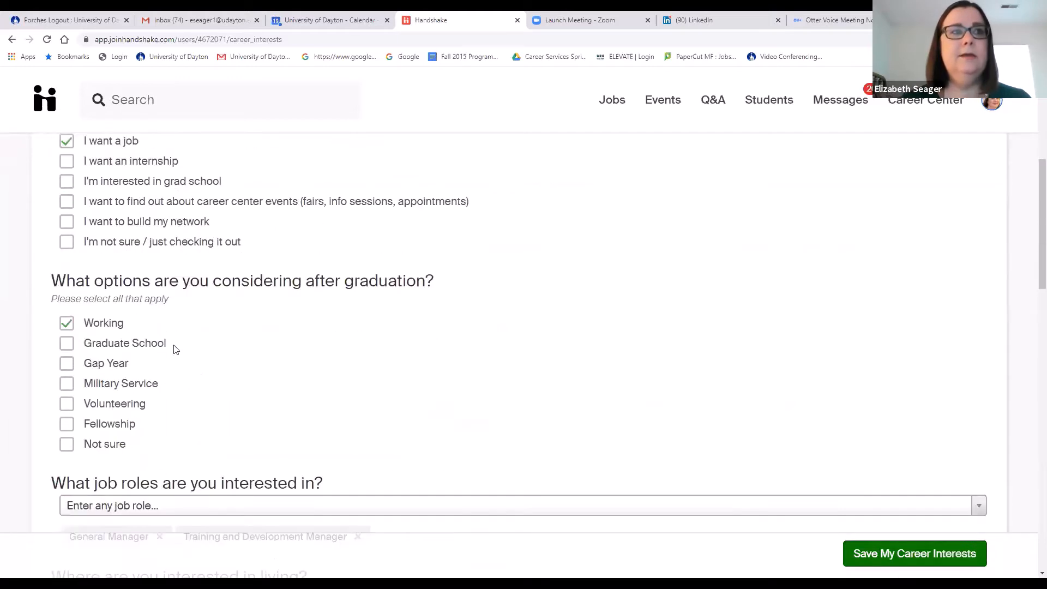
{"action": "scroll", "coordinate": [175, 349], "scroll_direction": "down", "scroll_amount": 4}
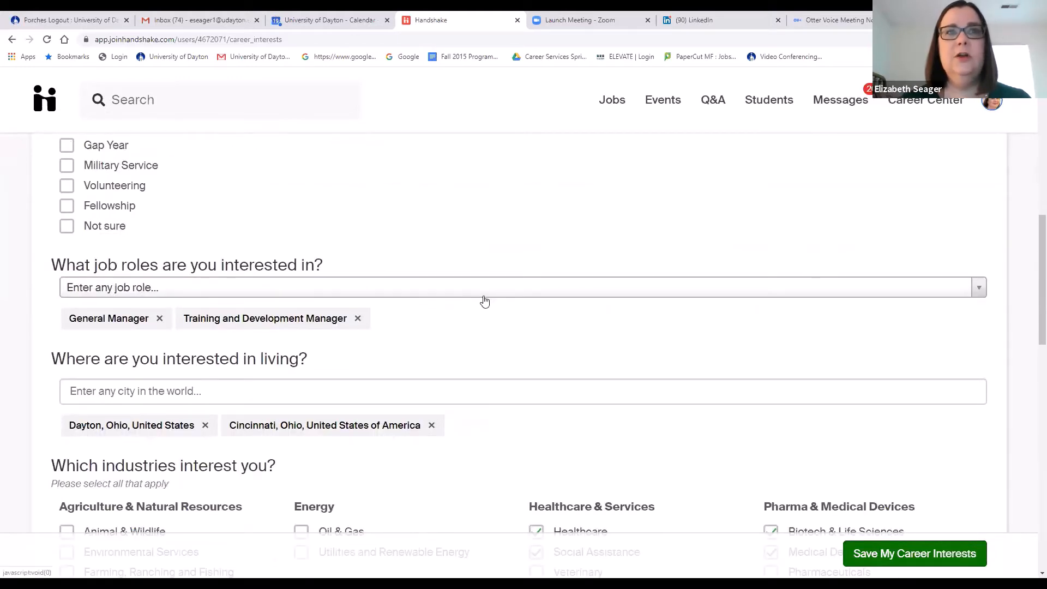
{"action": "left_click", "coordinate": [978, 289]}
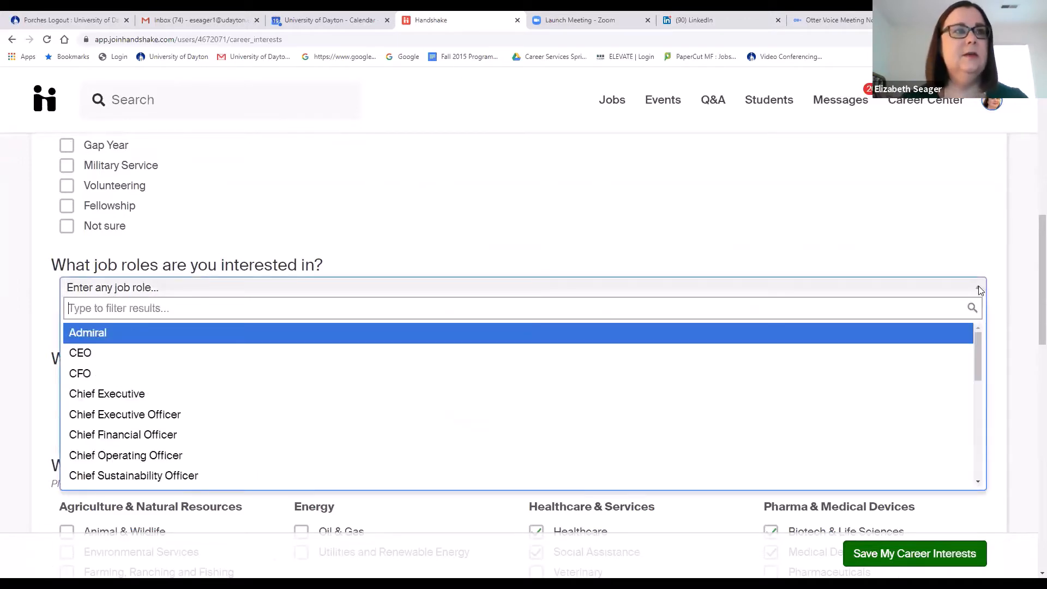
{"action": "type", "text": "c"}
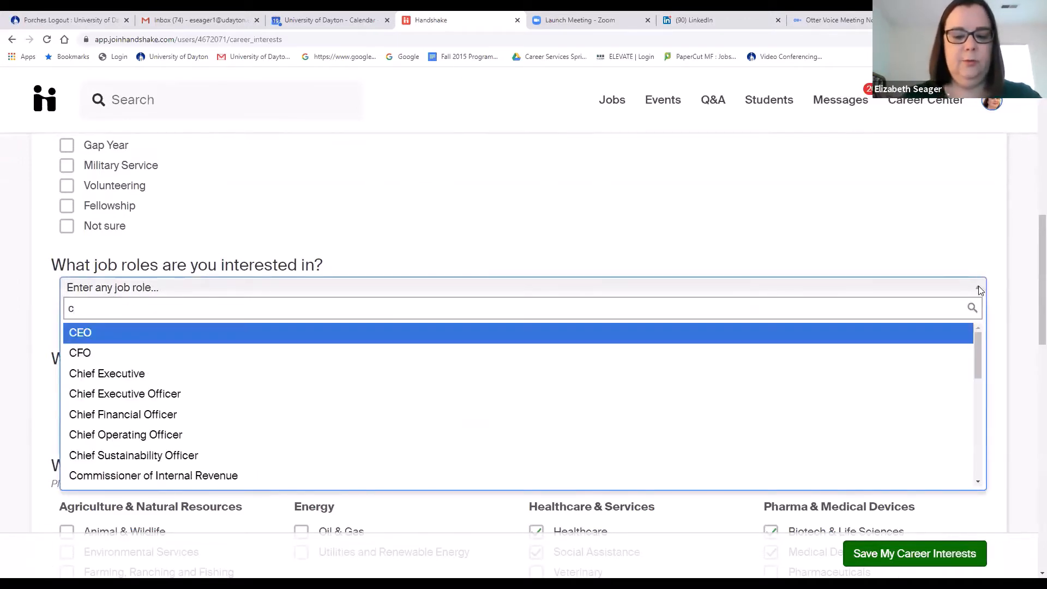
{"action": "type", "text": "omputer"}
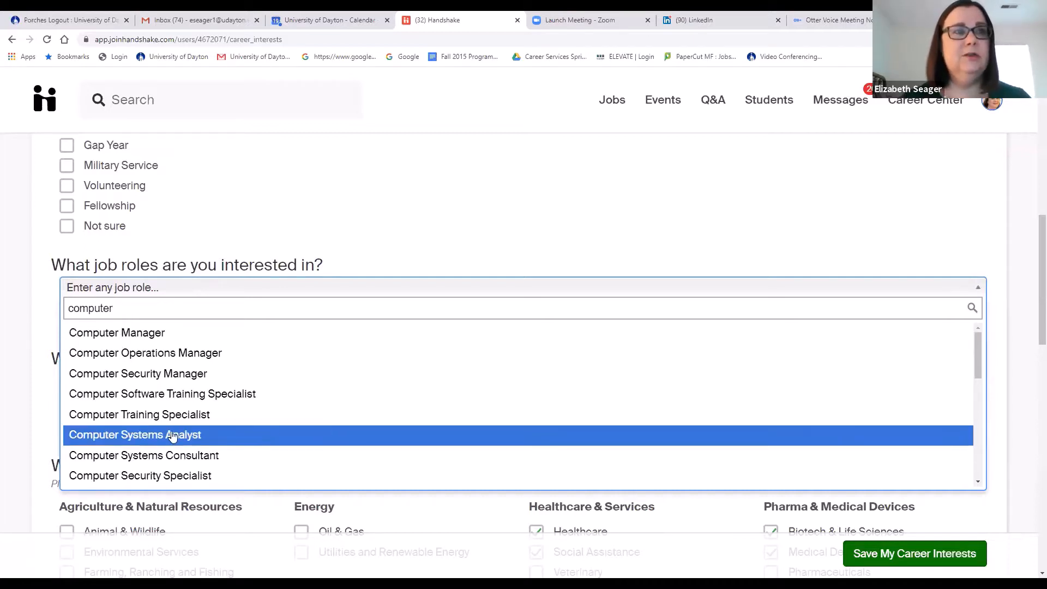
{"action": "left_click", "coordinate": [148, 420]}
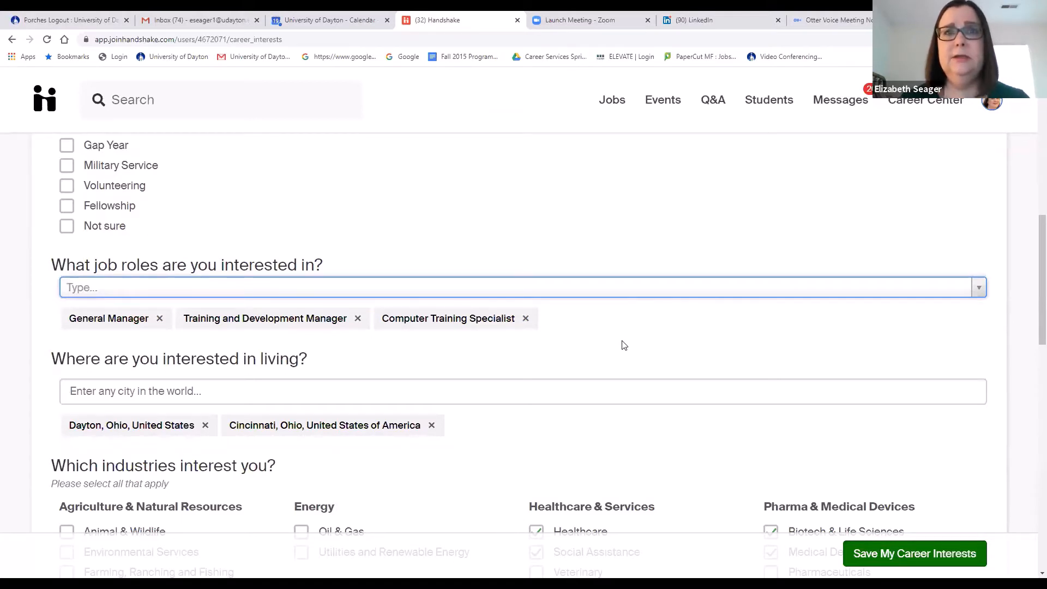
Review the preferred cities, industries, job functions and expected graduation date, and save the career interests.
{"action": "scroll", "coordinate": [640, 413], "scroll_direction": "down", "scroll_amount": 1}
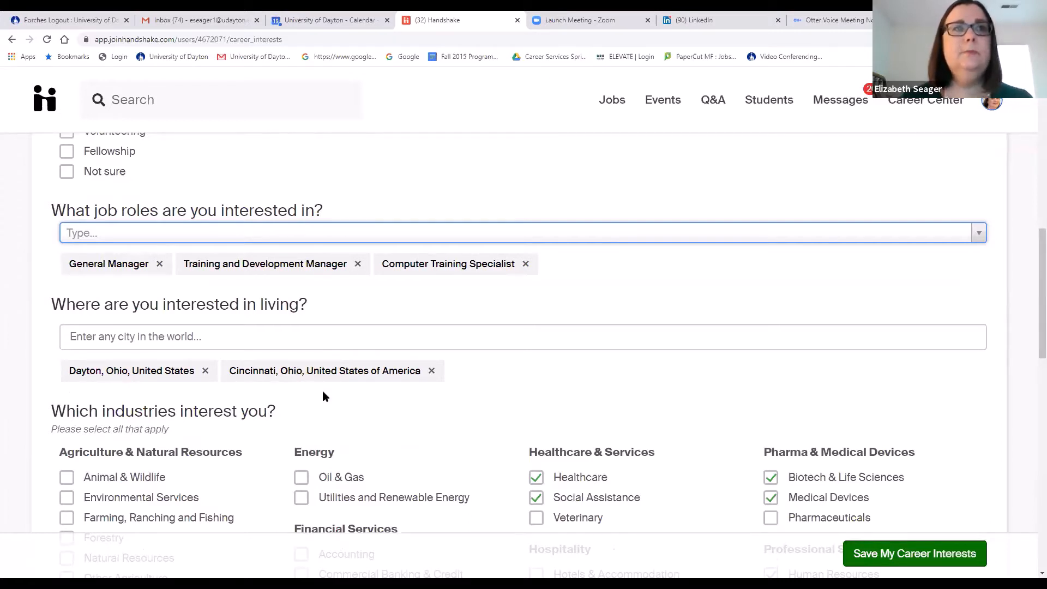
{"action": "scroll", "coordinate": [322, 391], "scroll_direction": "down", "scroll_amount": 5}
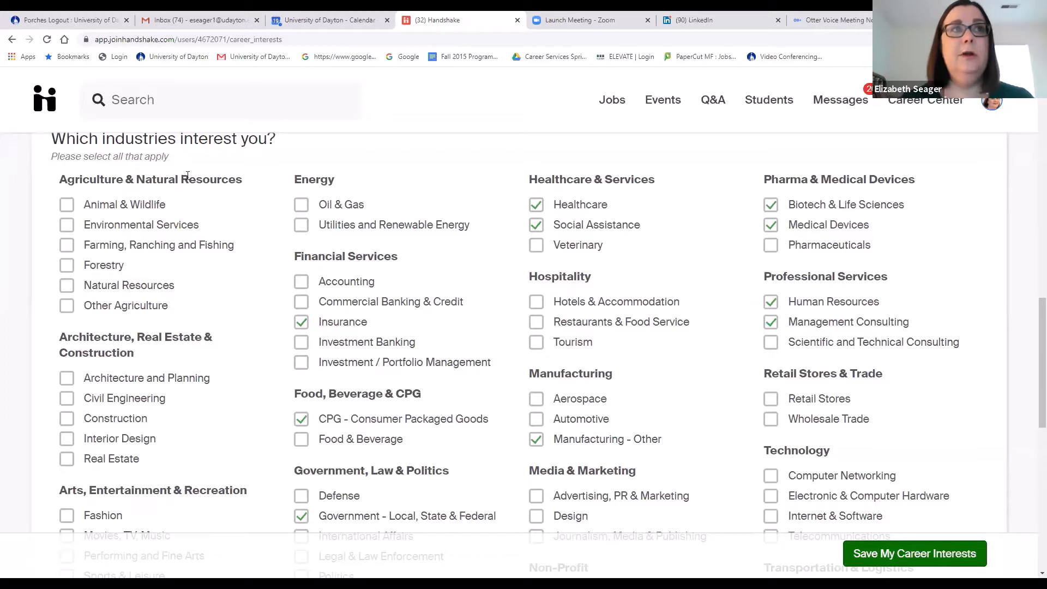
{"action": "scroll", "coordinate": [222, 263], "scroll_direction": "down", "scroll_amount": 3}
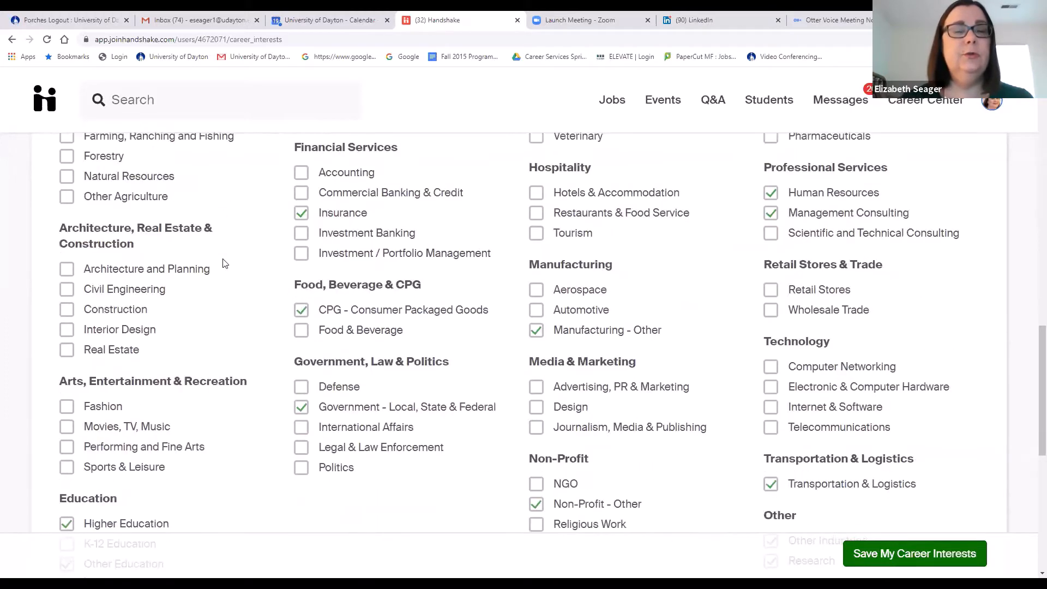
{"action": "scroll", "coordinate": [223, 263], "scroll_direction": "up", "scroll_amount": 2}
{"action": "scroll", "coordinate": [222, 263], "scroll_direction": "up", "scroll_amount": 1}
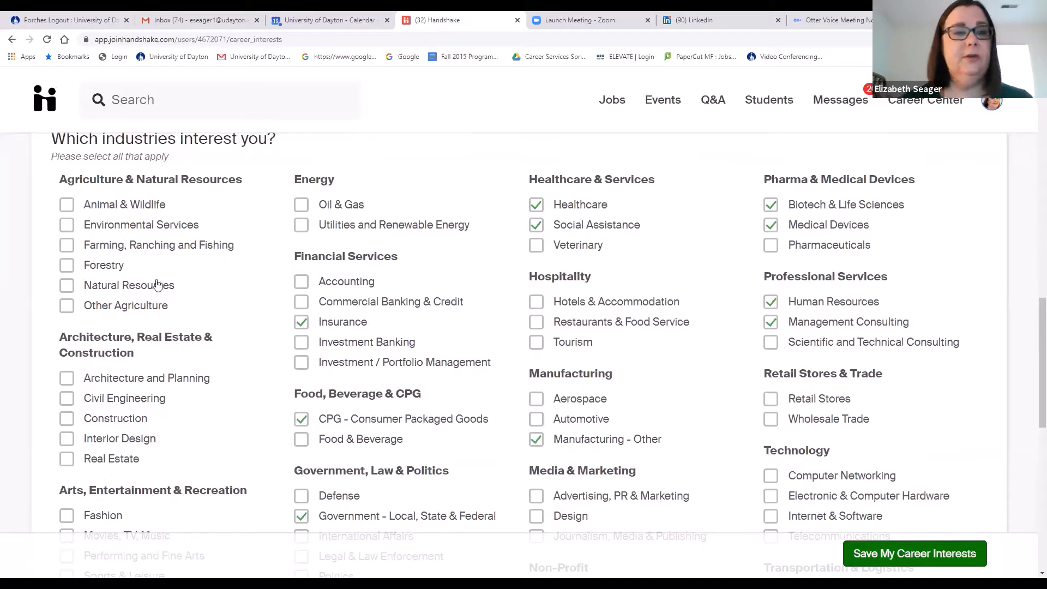
{"action": "scroll", "coordinate": [150, 282], "scroll_direction": "down", "scroll_amount": 2}
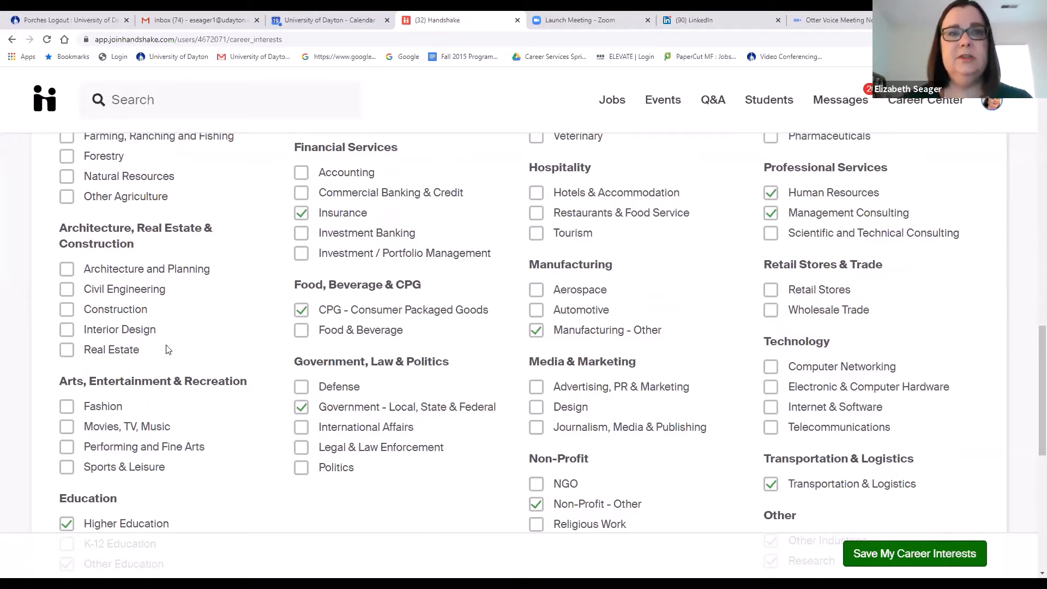
{"action": "scroll", "coordinate": [168, 350], "scroll_direction": "down", "scroll_amount": 1}
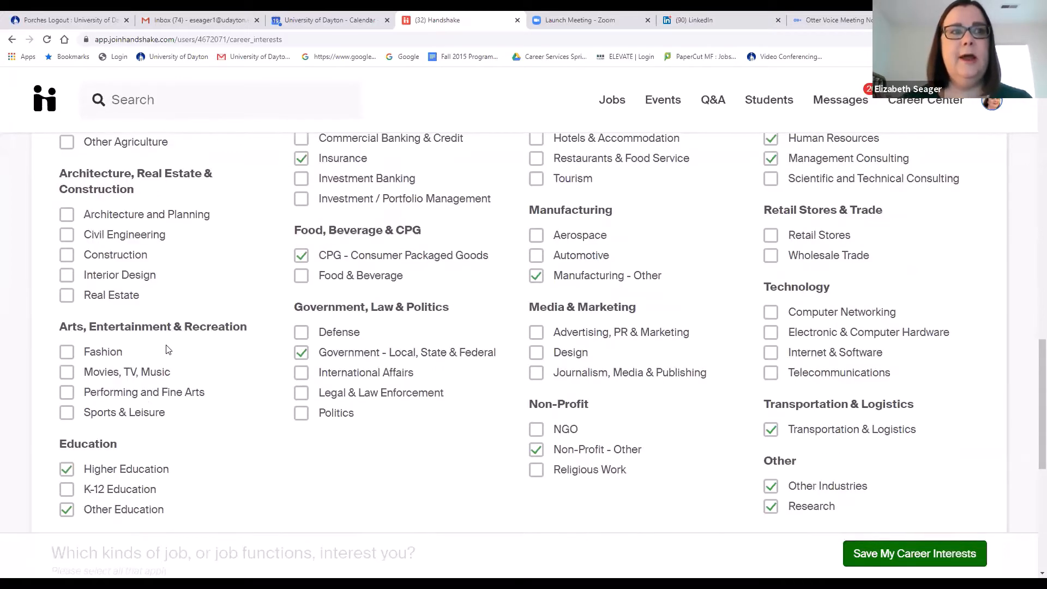
{"action": "scroll", "coordinate": [168, 349], "scroll_direction": "down", "scroll_amount": 4}
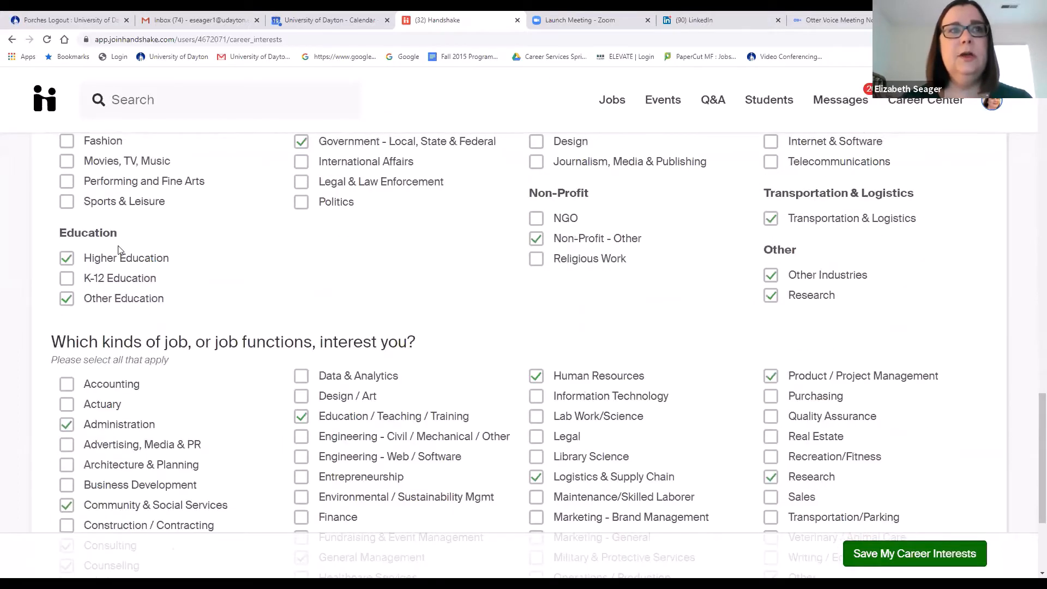
{"action": "scroll", "coordinate": [197, 257], "scroll_direction": "down", "scroll_amount": 2}
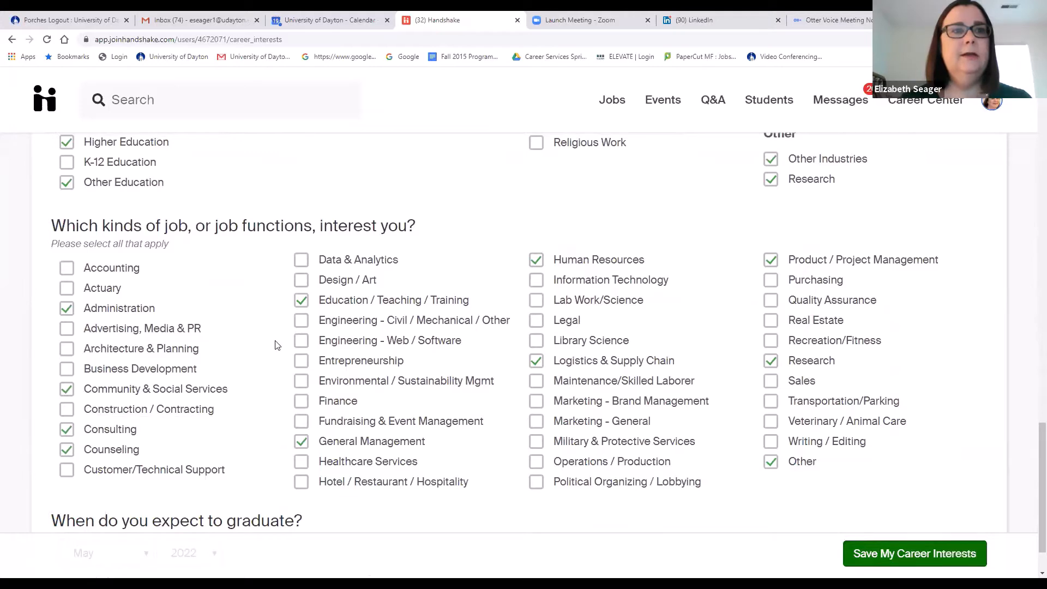
{"action": "scroll", "coordinate": [275, 345], "scroll_direction": "down", "scroll_amount": 2}
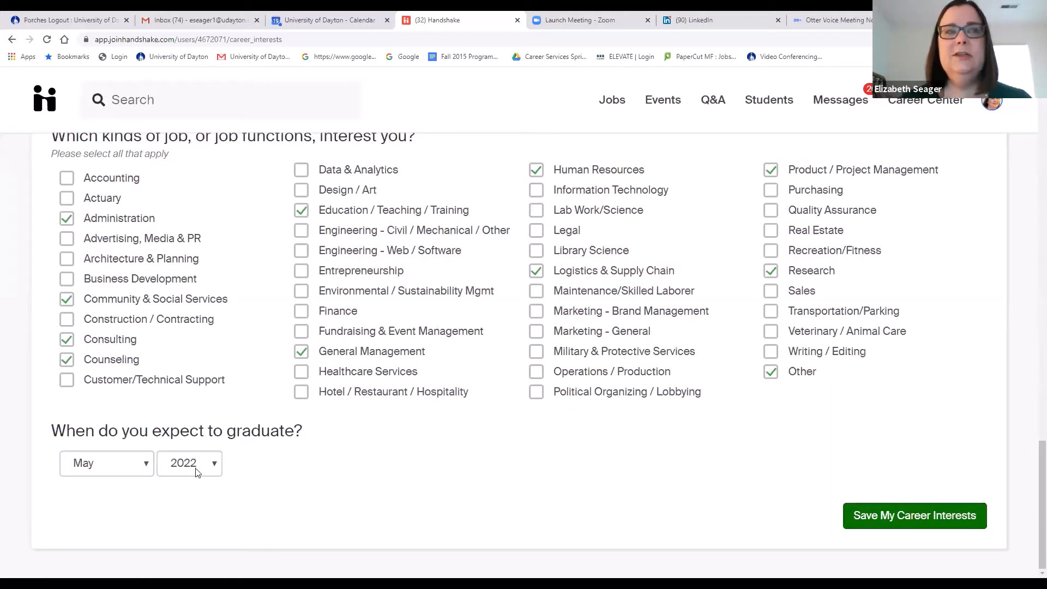
{"action": "left_click", "coordinate": [945, 521]}
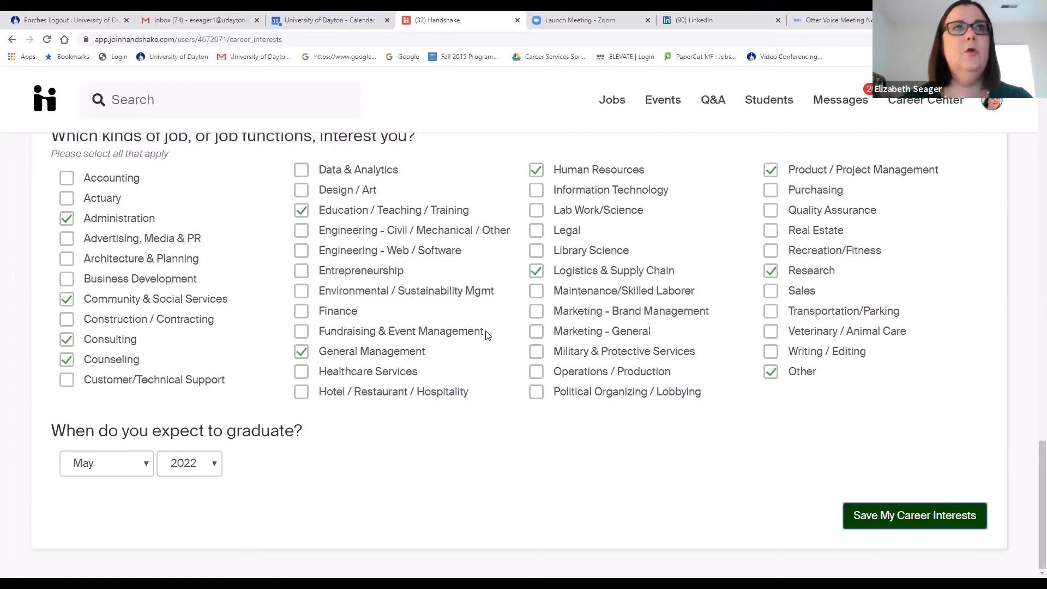
Return to the home page and look over the job recommendations based on the job roles of interest.
{"action": "left_click", "coordinate": [45, 99]}
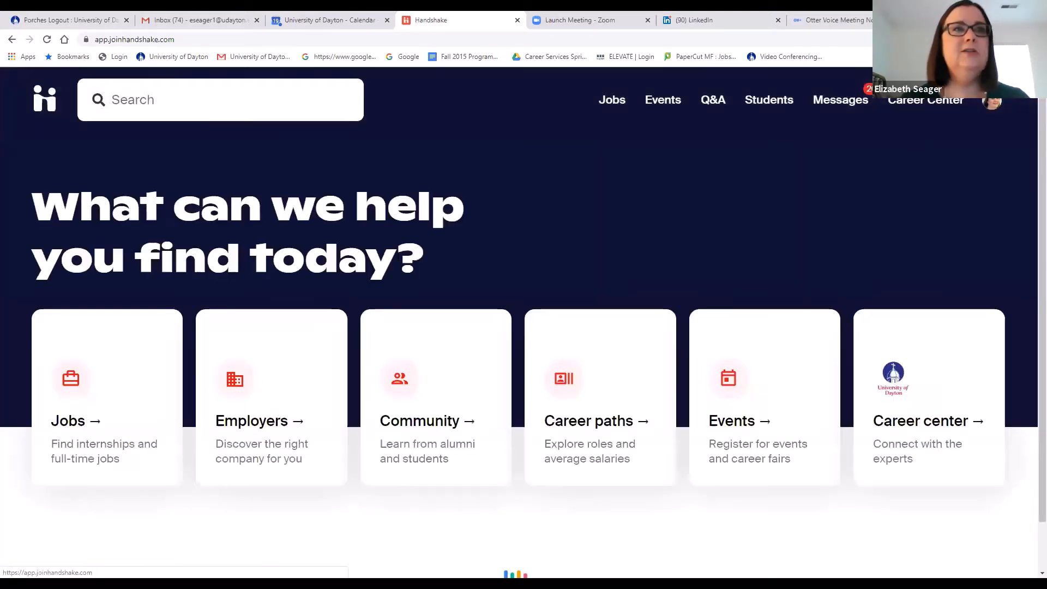
{"action": "scroll", "coordinate": [398, 259], "scroll_direction": "down", "scroll_amount": 3}
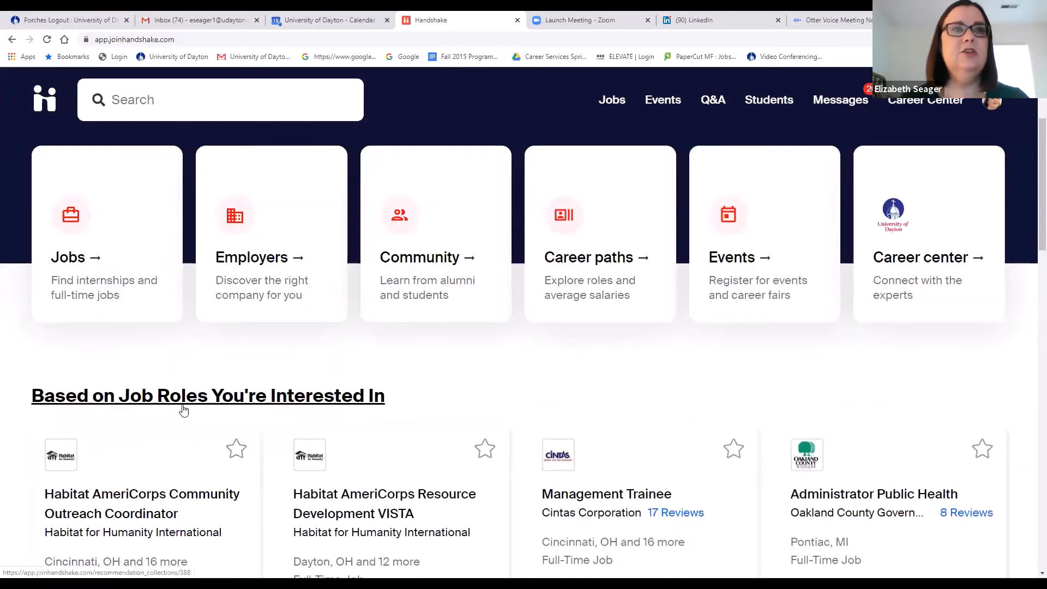
{"action": "scroll", "coordinate": [427, 388], "scroll_direction": "down", "scroll_amount": 2}
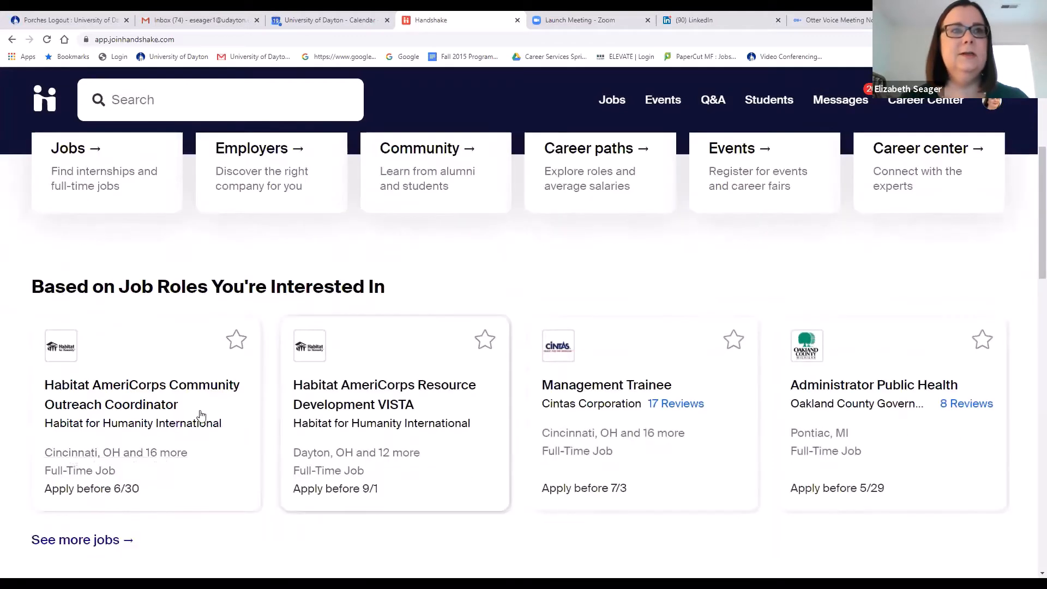
Look over the remaining home page recommendations, including the On-Campus Jobs and the employers recommended based on your activity.
{"action": "scroll", "coordinate": [142, 495], "scroll_direction": "down", "scroll_amount": 1}
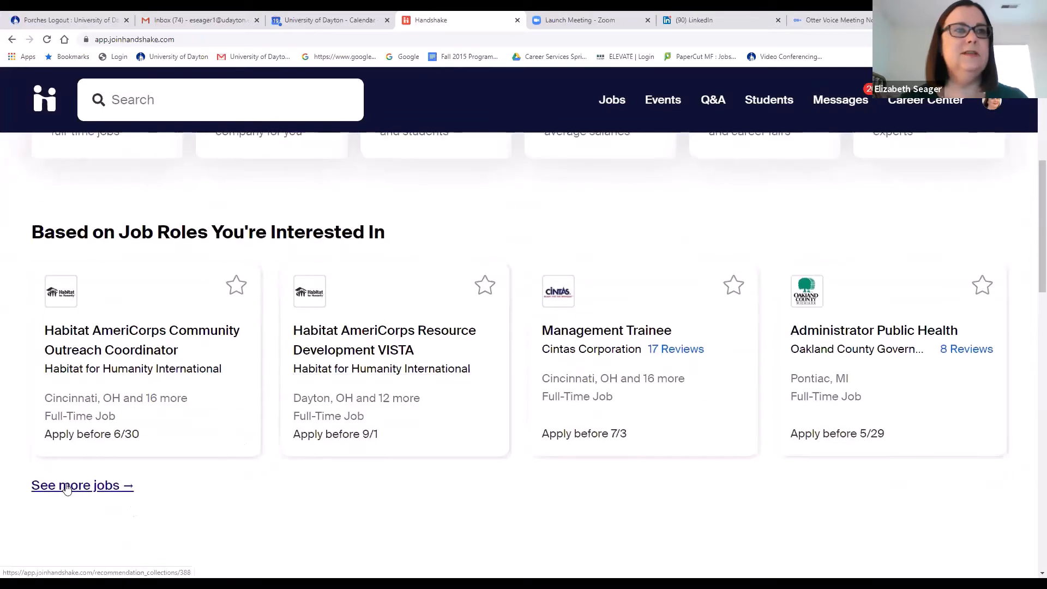
{"action": "scroll", "coordinate": [70, 483], "scroll_direction": "down", "scroll_amount": 1}
{"action": "scroll", "coordinate": [70, 480], "scroll_direction": "down", "scroll_amount": 8}
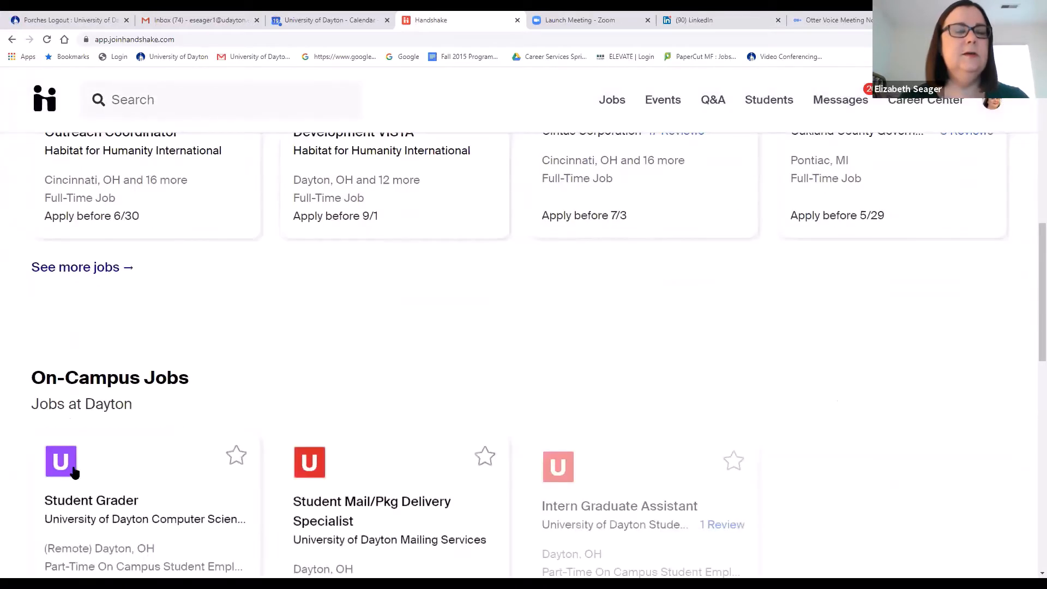
{"action": "scroll", "coordinate": [86, 376], "scroll_direction": "down", "scroll_amount": 3}
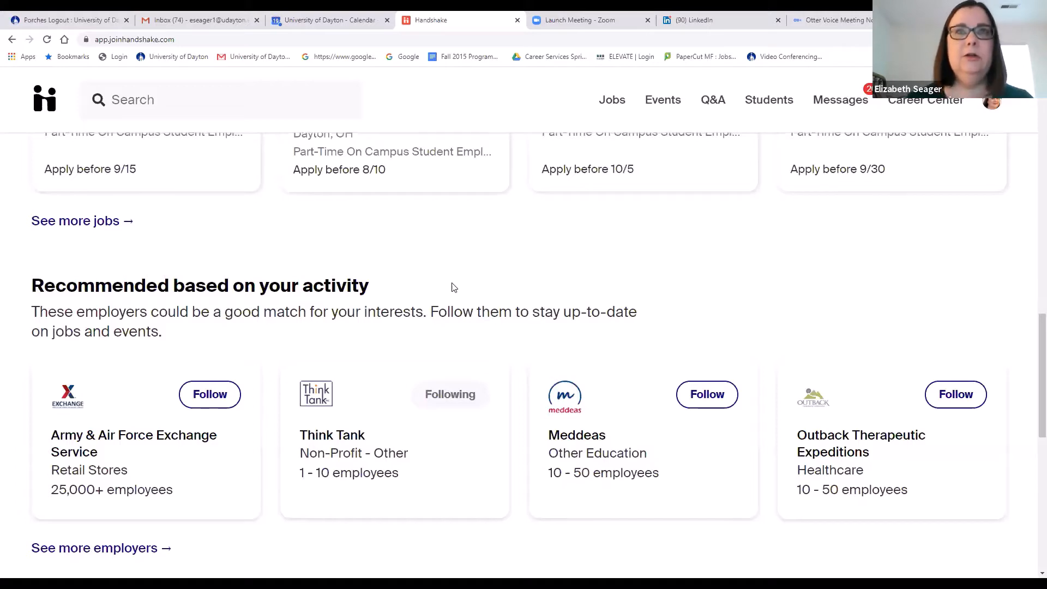
{"action": "scroll", "coordinate": [451, 287], "scroll_direction": "up", "scroll_amount": 13}
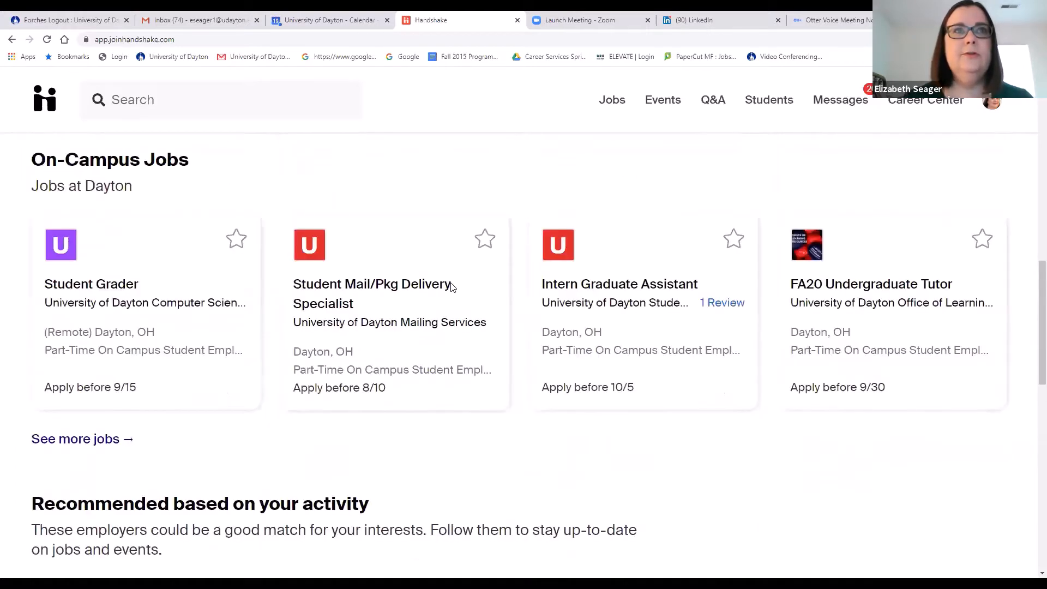
{"action": "scroll", "coordinate": [450, 287], "scroll_direction": "up", "scroll_amount": 5}
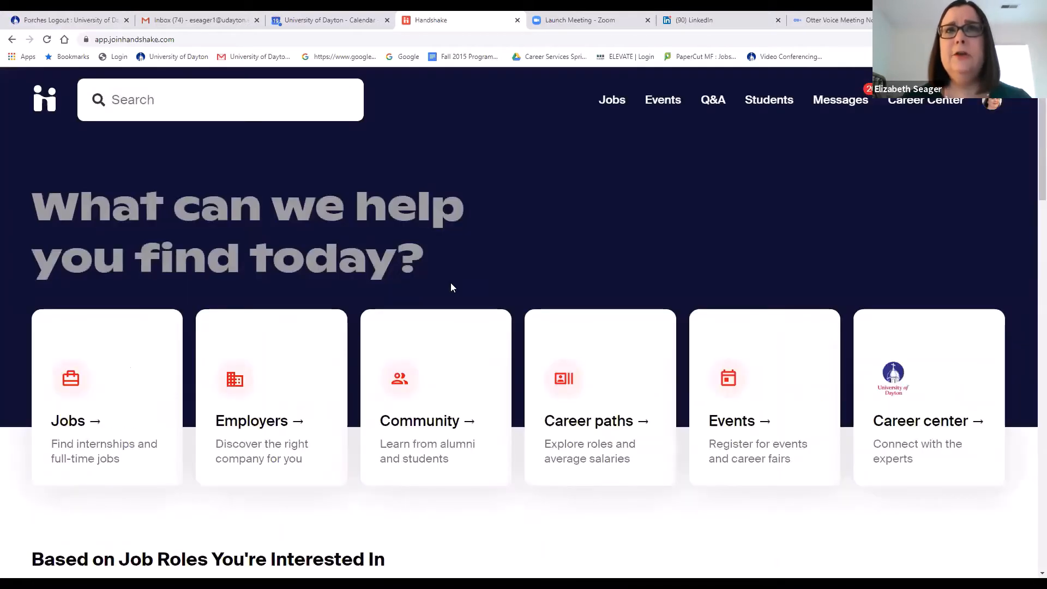
Open the job search and filter it to full-time jobs in Cincinnati, Ohio, United States of America.
{"action": "left_click", "coordinate": [613, 109]}
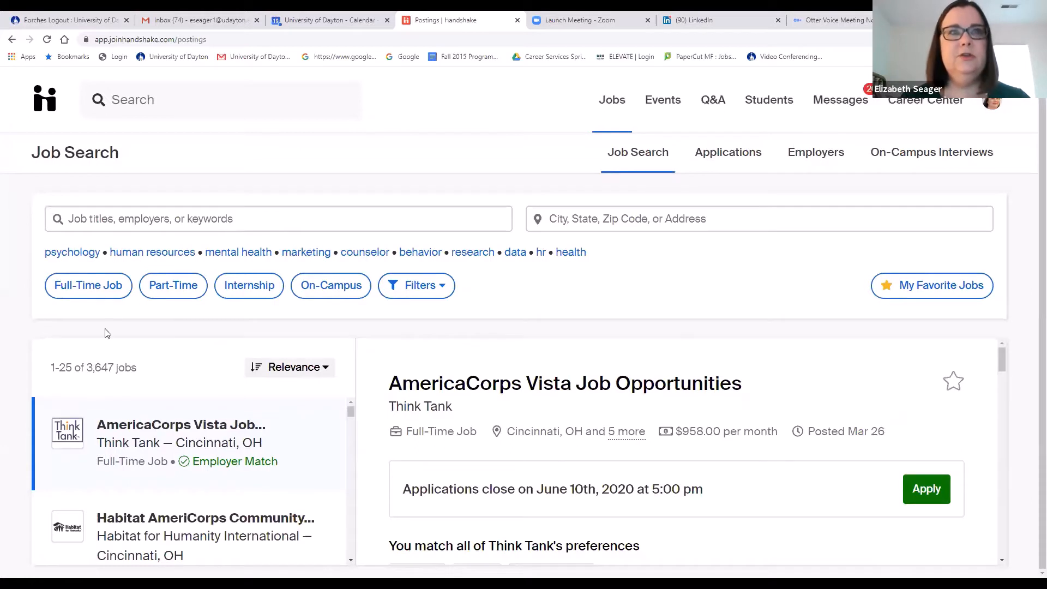
{"action": "left_click", "coordinate": [91, 293]}
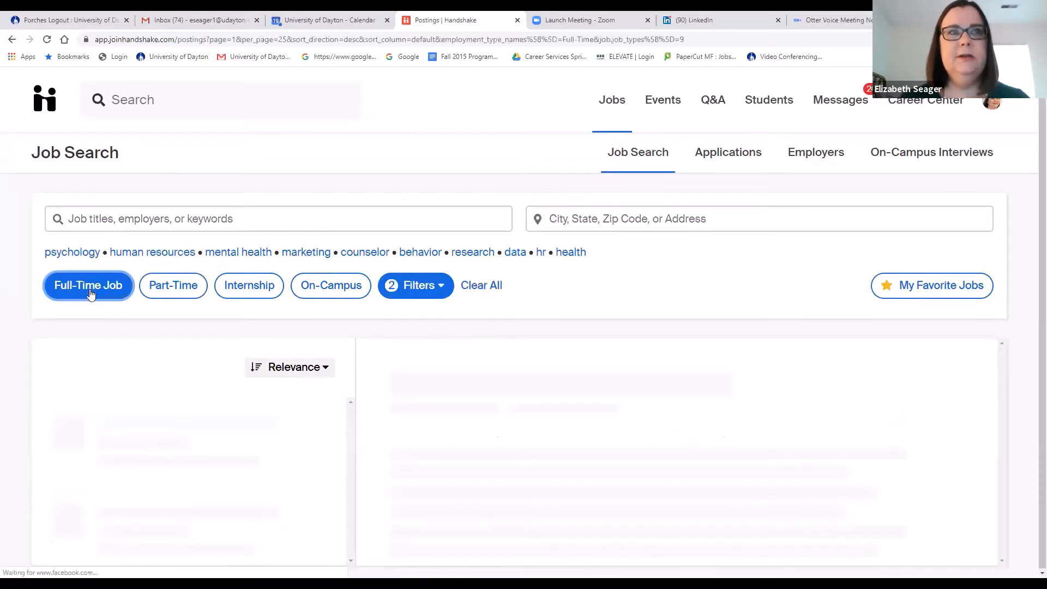
{"action": "left_click", "coordinate": [605, 215]}
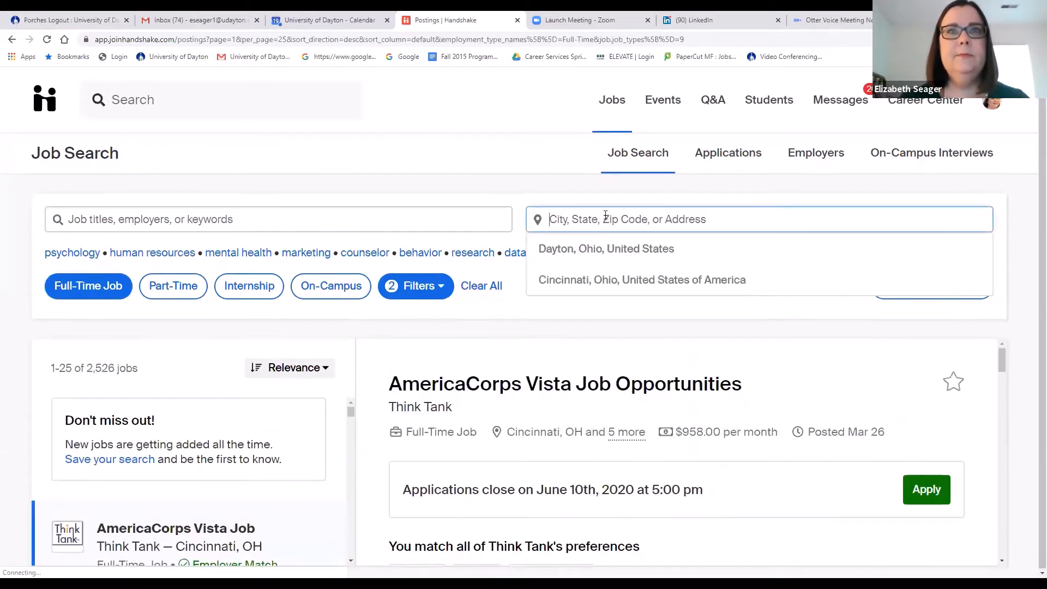
{"action": "left_click", "coordinate": [603, 278]}
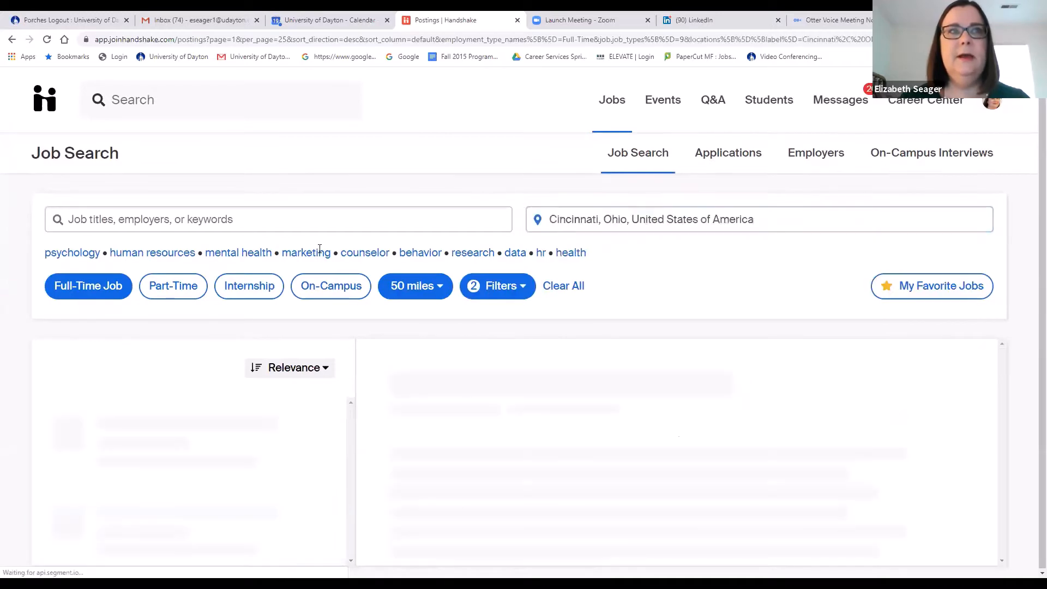
Search the filtered jobs for the keyword "human resources" and look through the list of matching postings.
{"action": "left_click", "coordinate": [277, 219]}
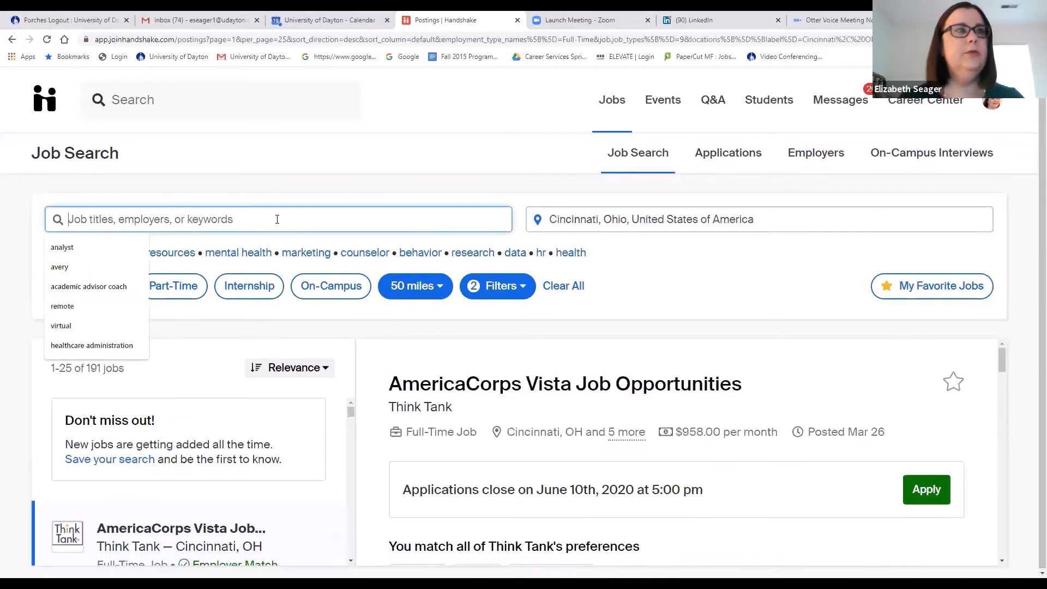
{"action": "type", "text": "h"}
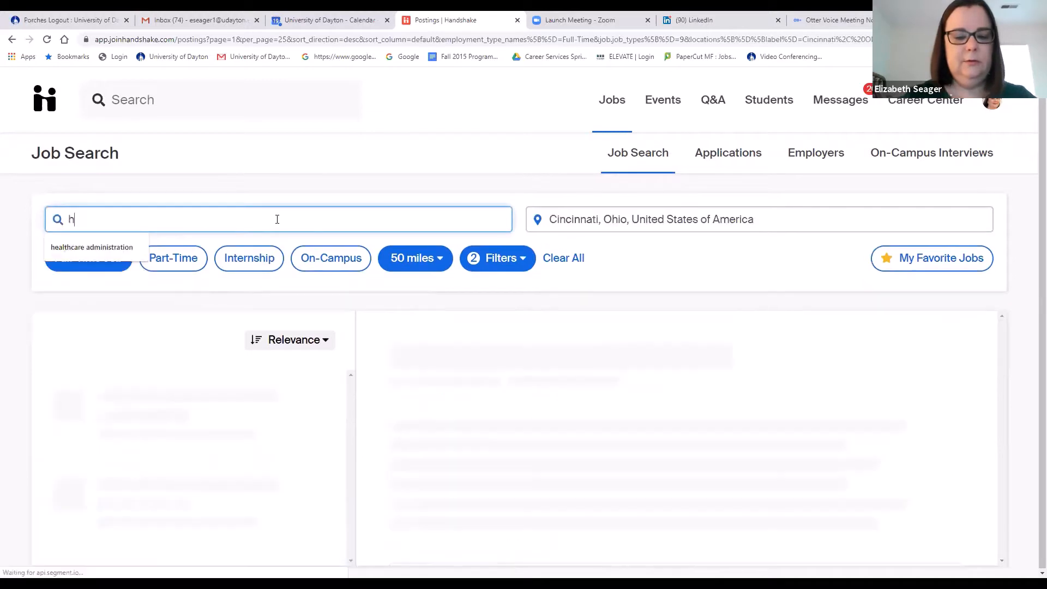
{"action": "type", "text": "uman r"}
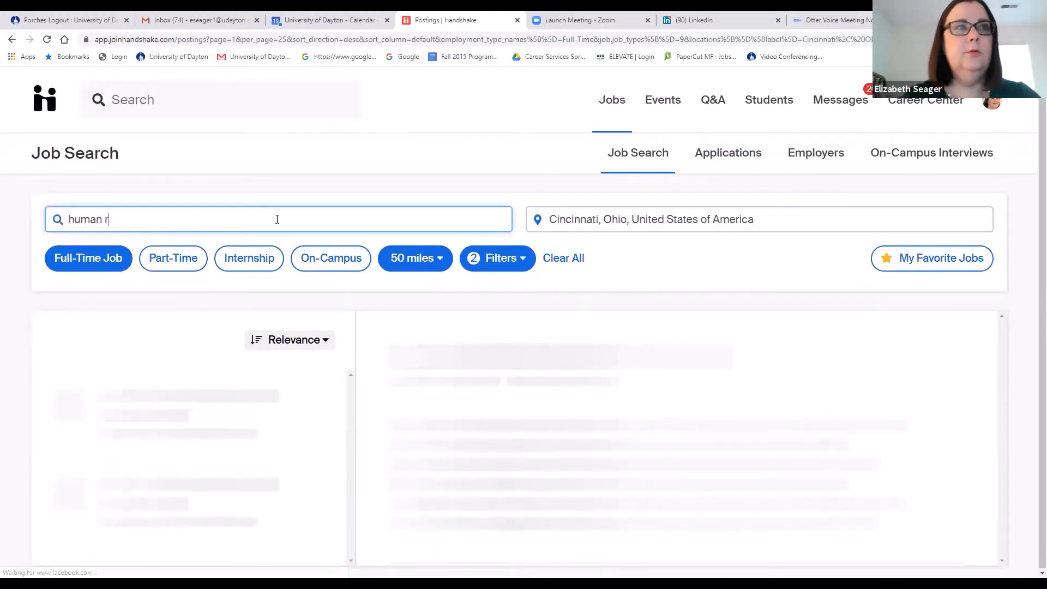
{"action": "type", "text": "esources"}
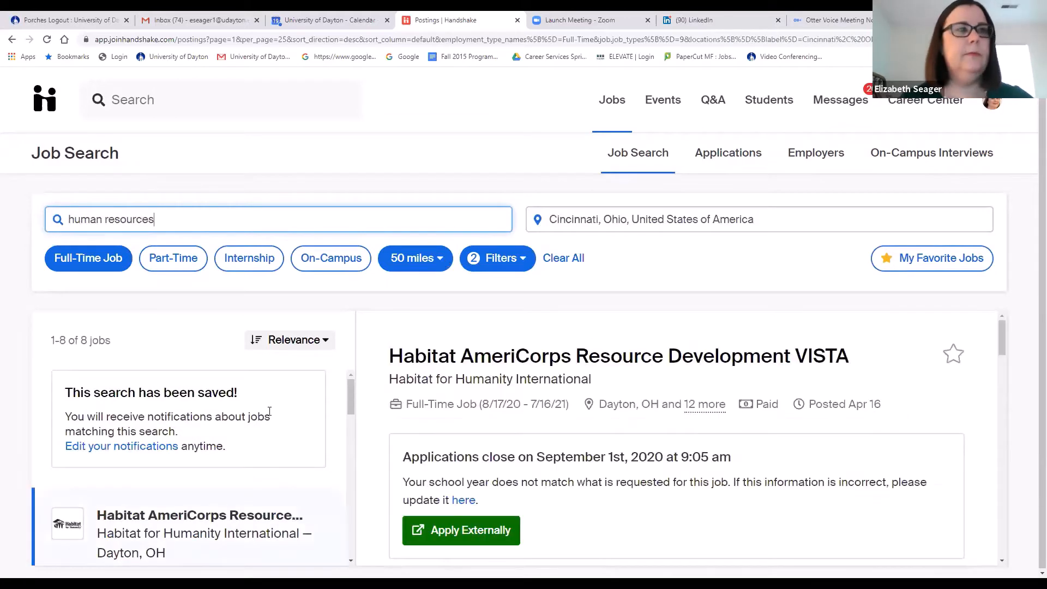
{"action": "scroll", "coordinate": [261, 414], "scroll_direction": "down", "scroll_amount": 1}
{"action": "scroll", "coordinate": [239, 424], "scroll_direction": "down", "scroll_amount": 4}
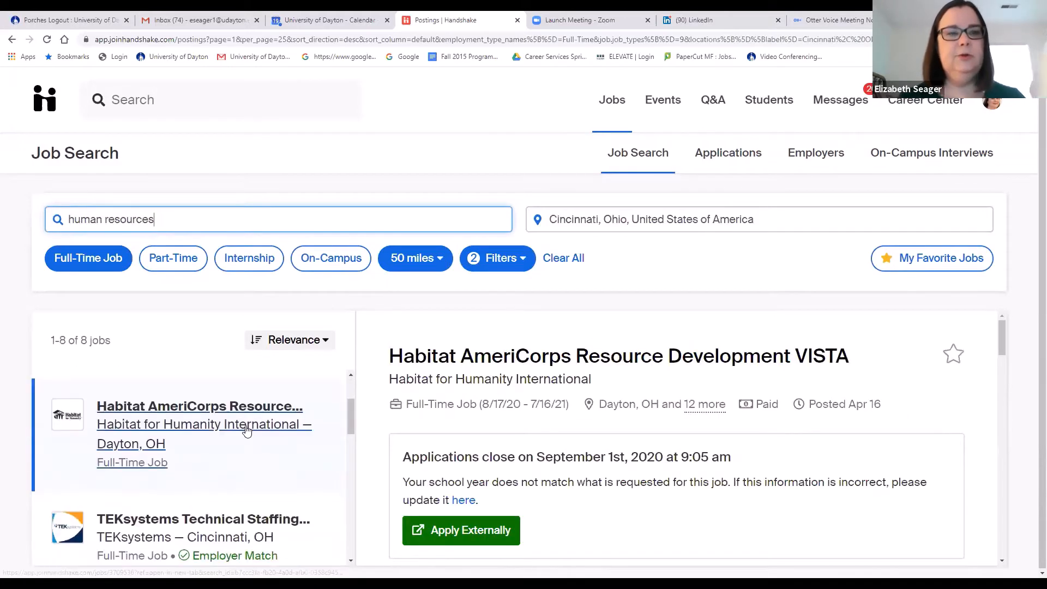
{"action": "scroll", "coordinate": [174, 482], "scroll_direction": "down", "scroll_amount": 5}
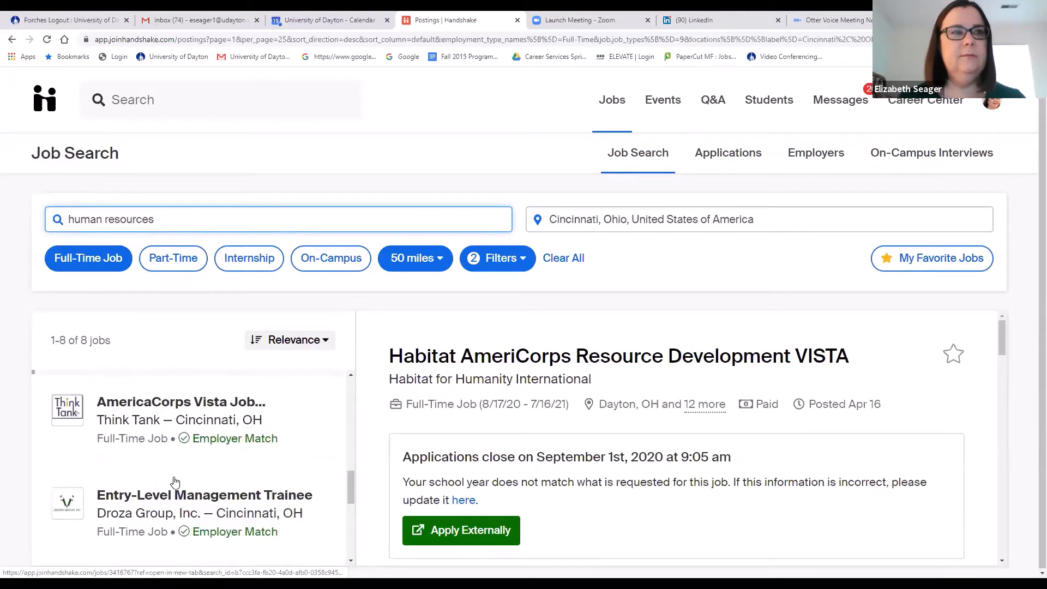
{"action": "scroll", "coordinate": [174, 482], "scroll_direction": "down", "scroll_amount": 1}
{"action": "scroll", "coordinate": [174, 477], "scroll_direction": "up", "scroll_amount": 4}
{"action": "scroll", "coordinate": [174, 476], "scroll_direction": "up", "scroll_amount": 5}
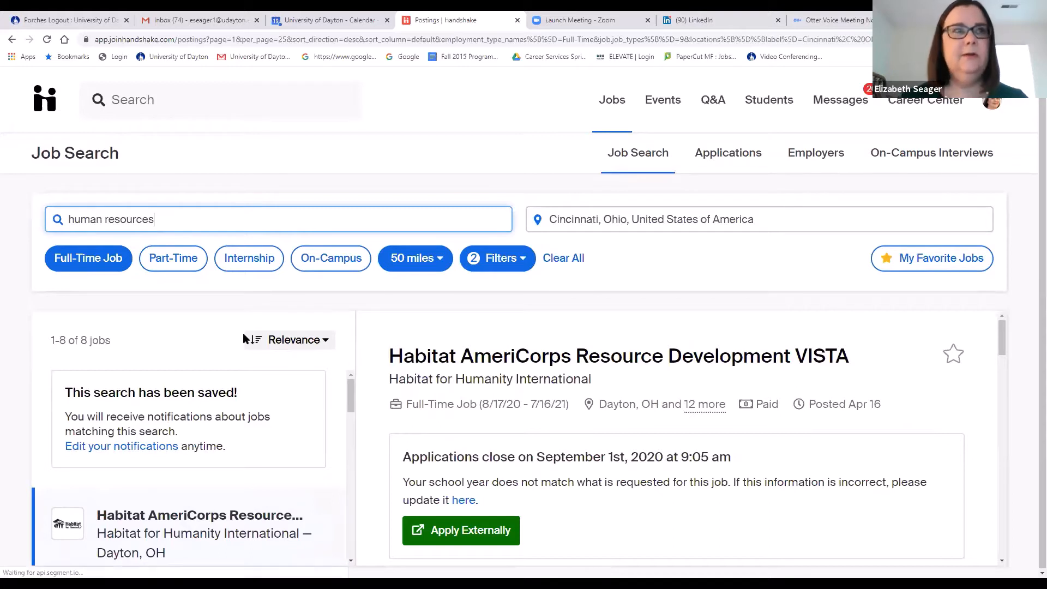
Replace the job search keyword with "recruiter".
{"action": "key", "text": "BackSpace"}
{"action": "key", "text": "BackSpace"}
{"action": "key", "text": "BackSpace"}
{"action": "key", "text": "BackSpace"}
{"action": "key", "text": "BackSpace"}
{"action": "key", "text": "BackSpace"}
{"action": "key", "text": "BackSpace"}
{"action": "key", "text": "BackSpace"}
{"action": "key", "text": "BackSpace"}
{"action": "key", "text": "BackSpace"}
{"action": "key", "text": "BackSpace"}
{"action": "key", "text": "BackSpace"}
{"action": "key", "text": "BackSpace"}
{"action": "key", "text": "BackSpace"}
{"action": "key", "text": "BackSpace"}
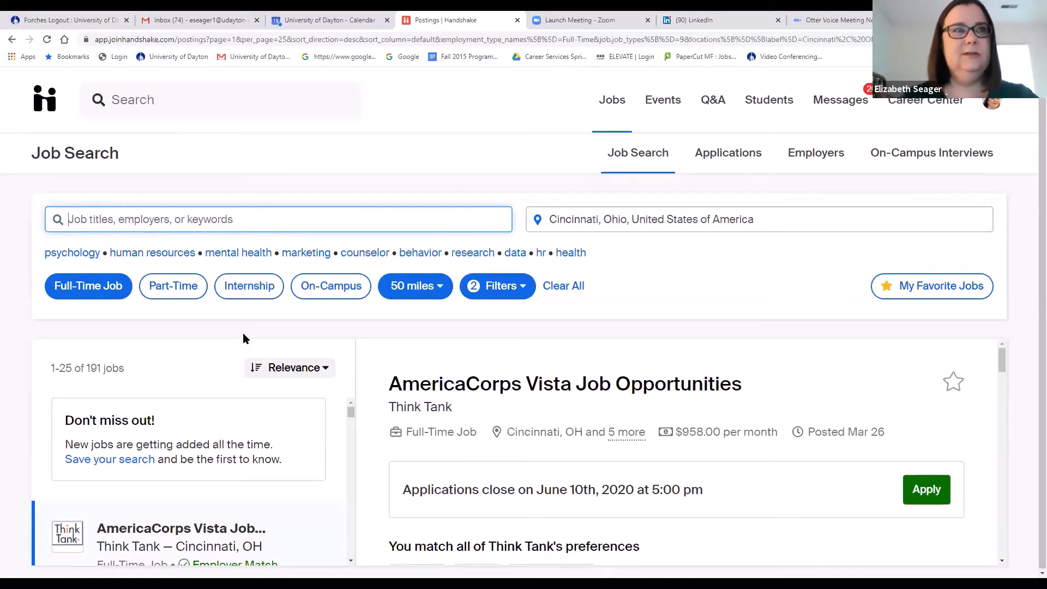
{"action": "type", "text": "recruiter"}
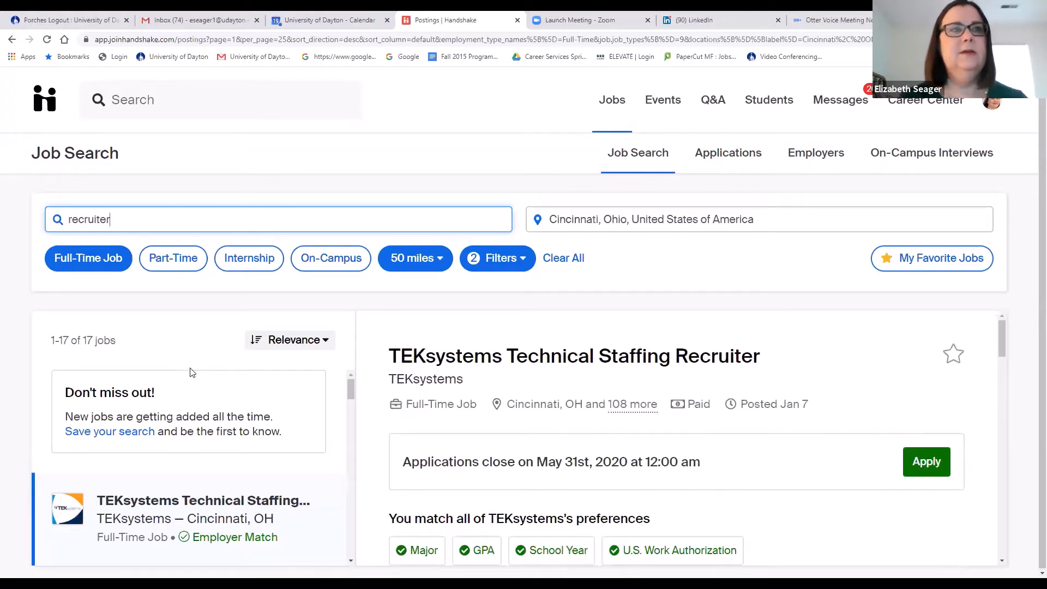
Save the recruiter job search, then open its notification settings and save the job alert.
{"action": "left_click", "coordinate": [101, 435]}
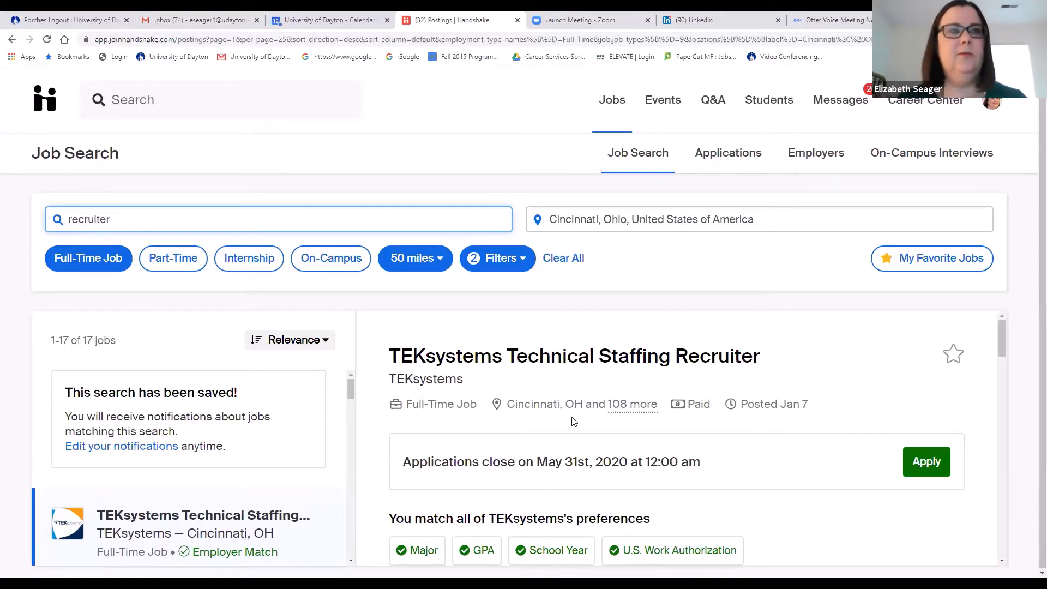
{"action": "left_click", "coordinate": [119, 446]}
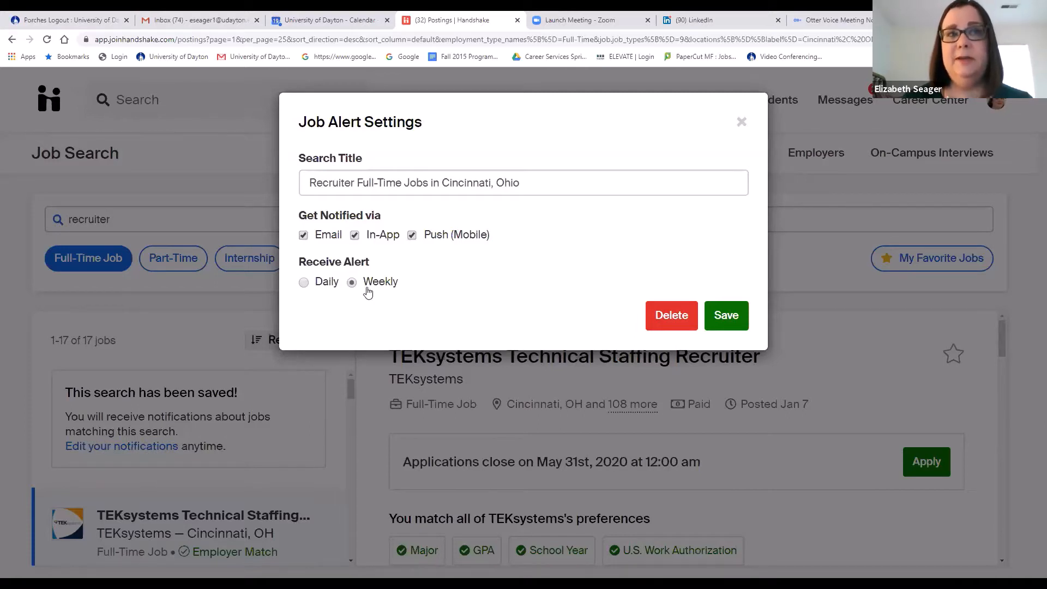
{"action": "left_click", "coordinate": [722, 323]}
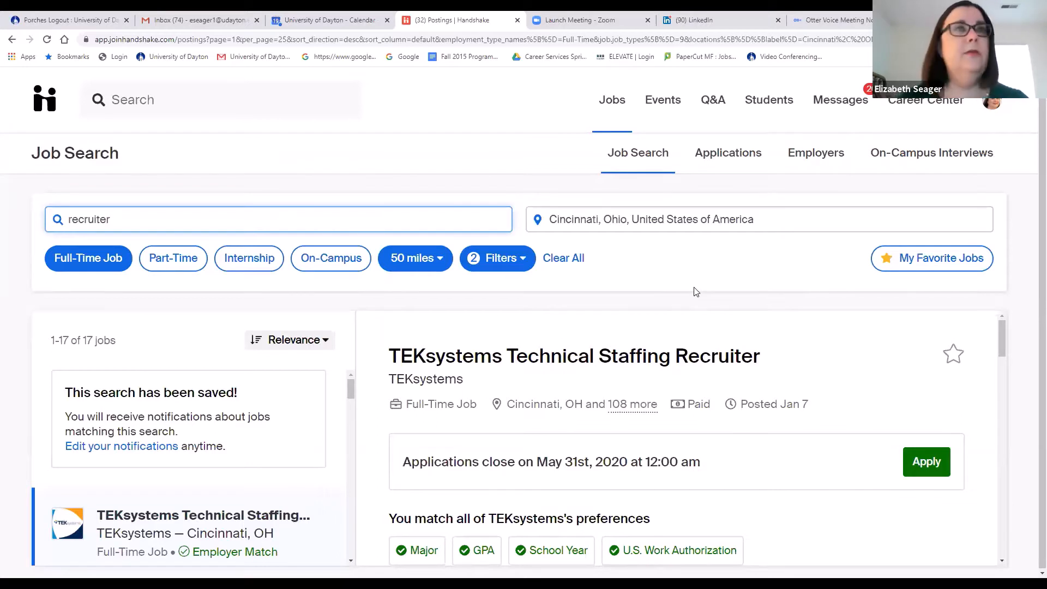
Return to the home page and open your own profile to check the section on who can see it.
{"action": "left_click", "coordinate": [39, 102]}
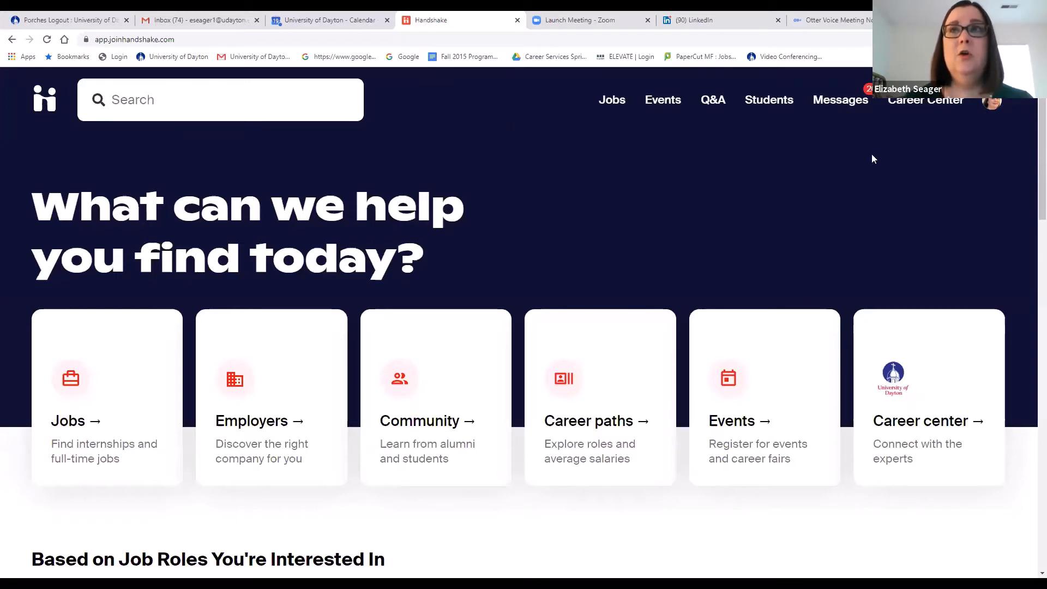
{"action": "left_click", "coordinate": [991, 102]}
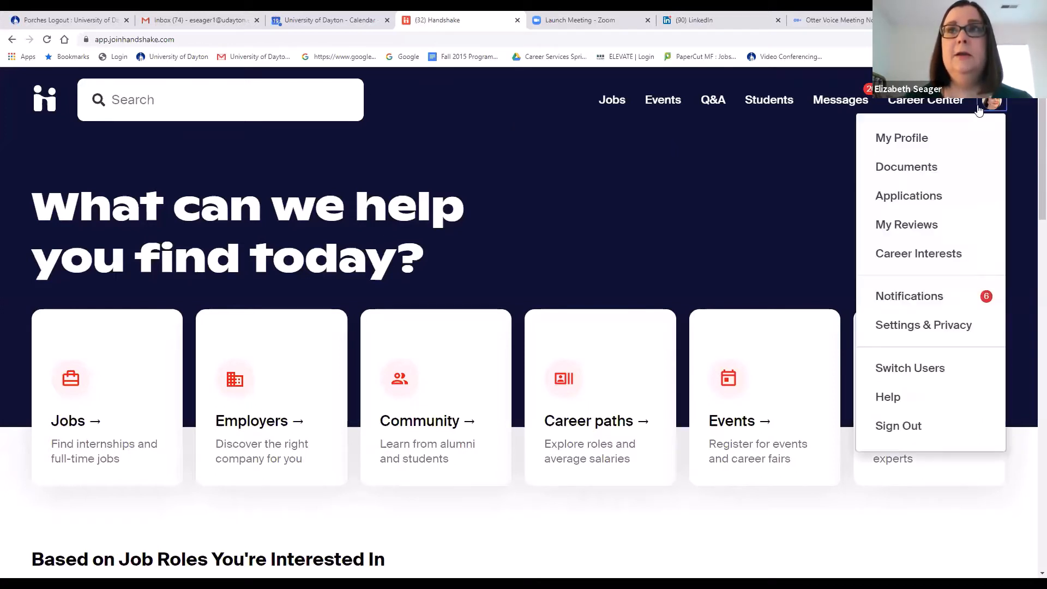
{"action": "left_click", "coordinate": [883, 140]}
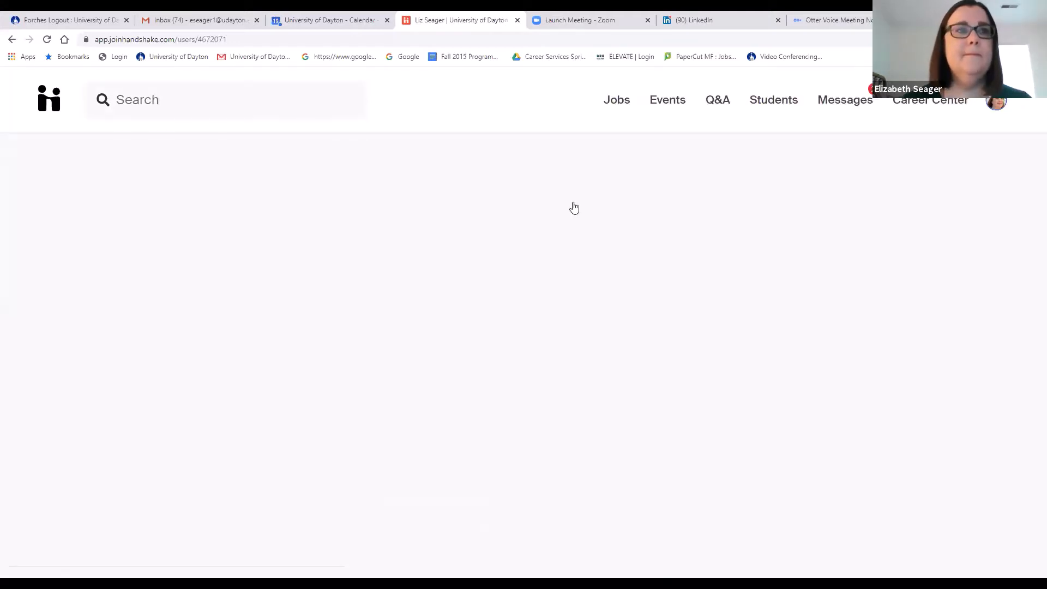
{"action": "scroll", "coordinate": [434, 300], "scroll_direction": "down", "scroll_amount": 2}
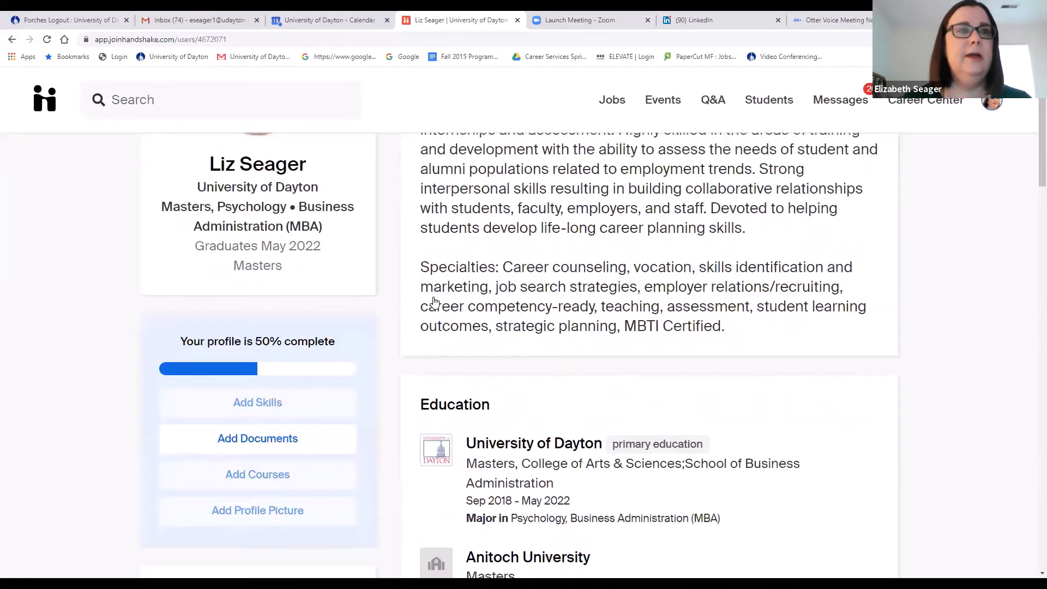
{"action": "scroll", "coordinate": [433, 301], "scroll_direction": "down", "scroll_amount": 6}
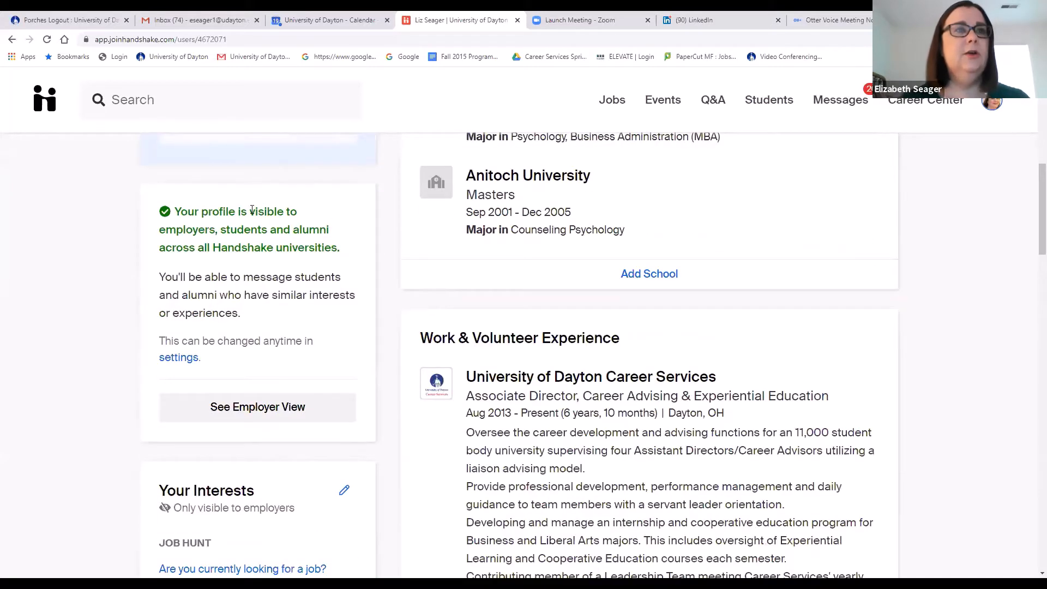
Open the profile visibility settings and review the Community, Employers and Private privacy options, Work Authorization and Calendar Export.
{"action": "left_click", "coordinate": [177, 362]}
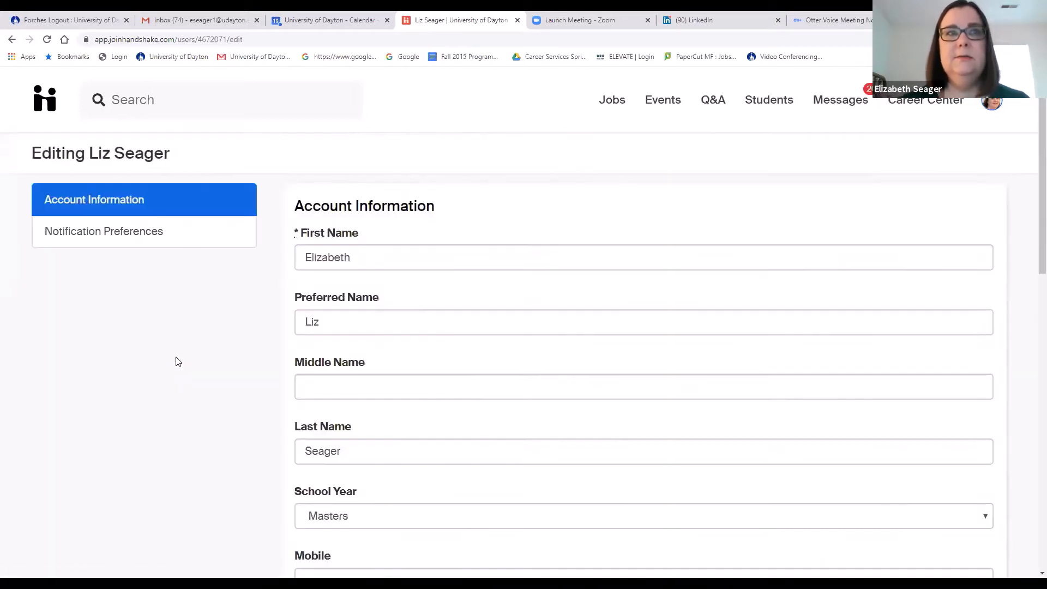
{"action": "scroll", "coordinate": [229, 310], "scroll_direction": "down", "scroll_amount": 7}
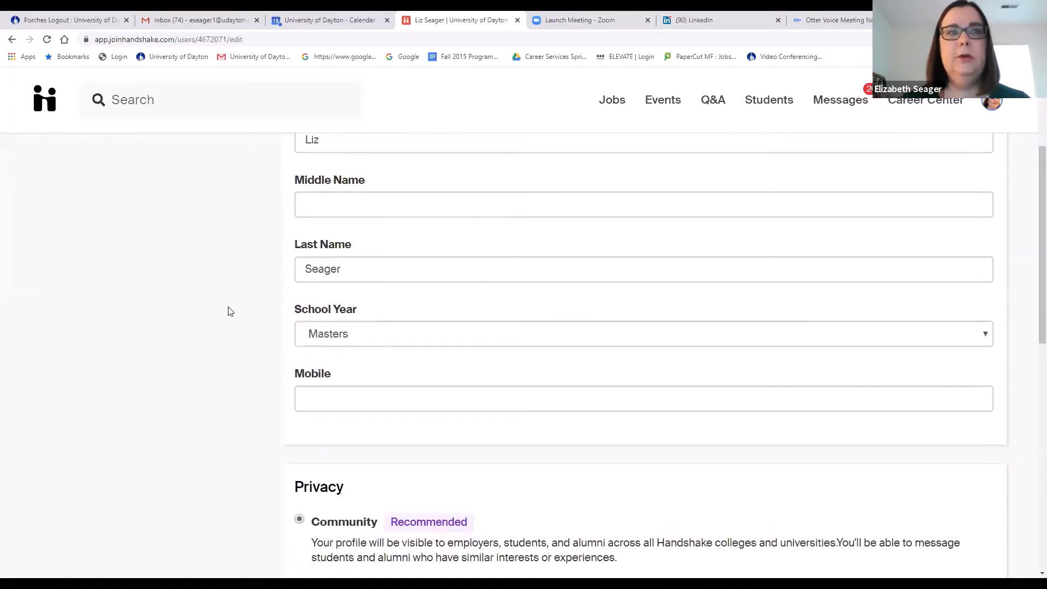
{"action": "scroll", "coordinate": [229, 311], "scroll_direction": "down", "scroll_amount": 2}
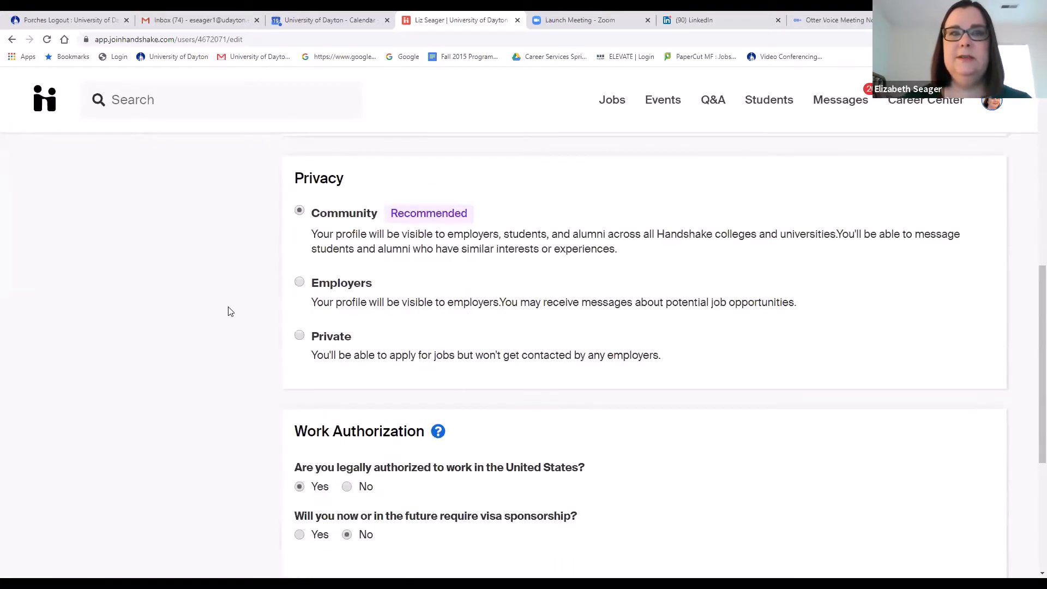
{"action": "mouse_move", "coordinate": [325, 230]}
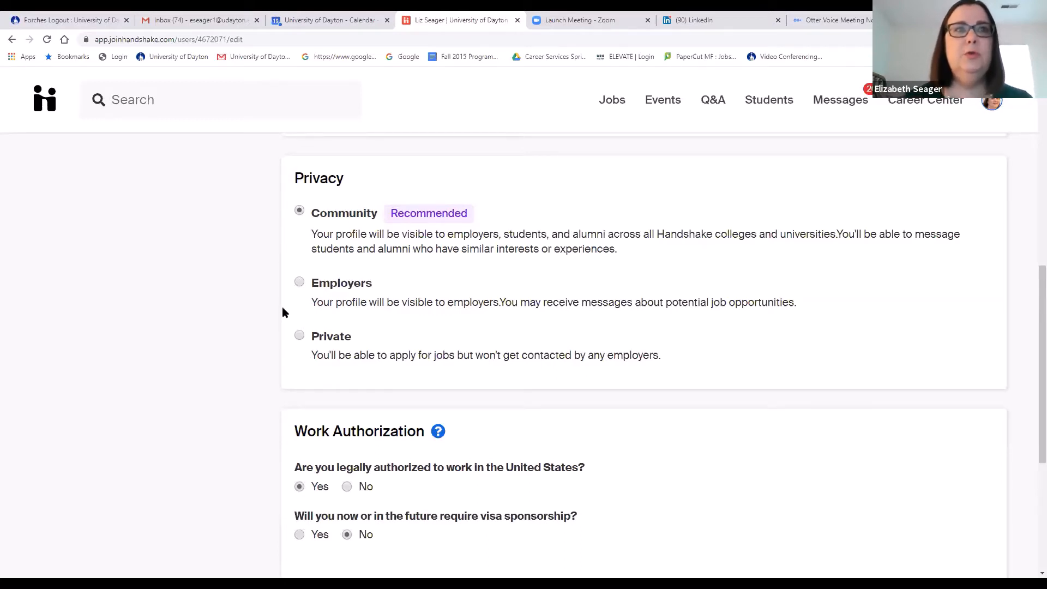
{"action": "mouse_move", "coordinate": [299, 286]}
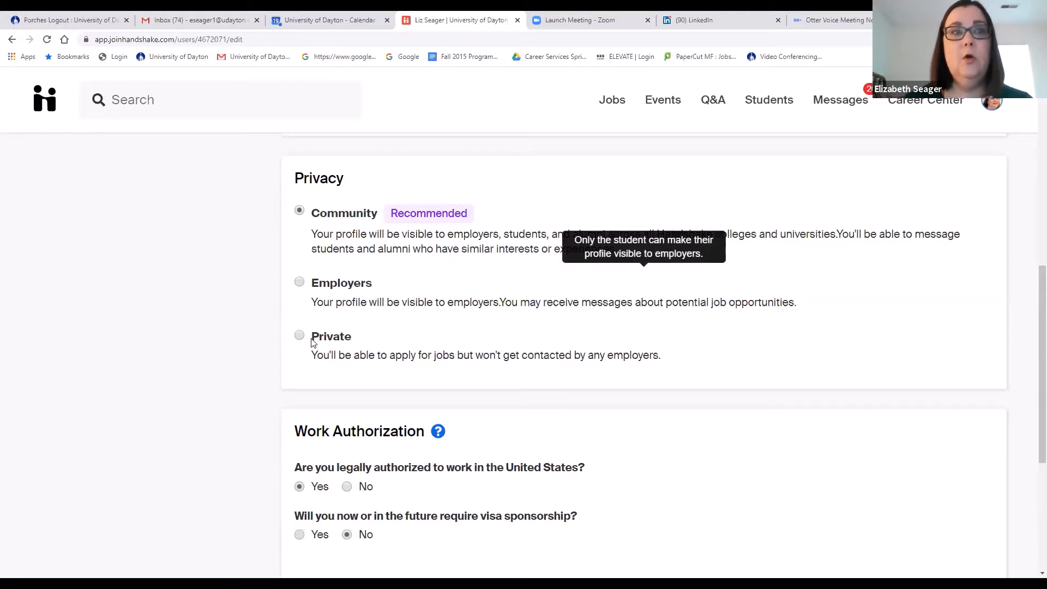
{"action": "mouse_move", "coordinate": [298, 347]}
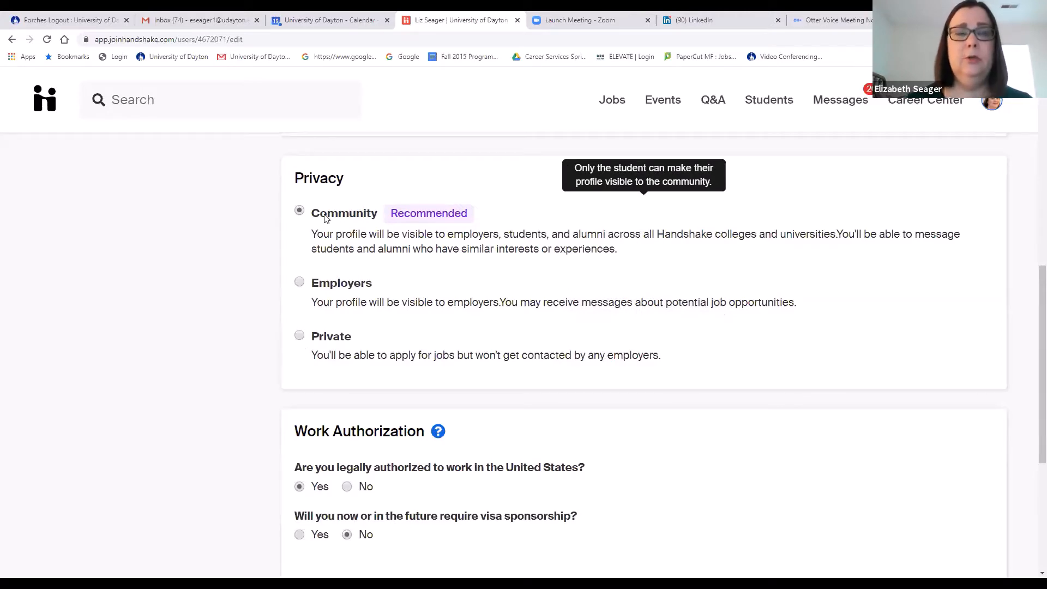
{"action": "scroll", "coordinate": [227, 270], "scroll_direction": "down", "scroll_amount": 2}
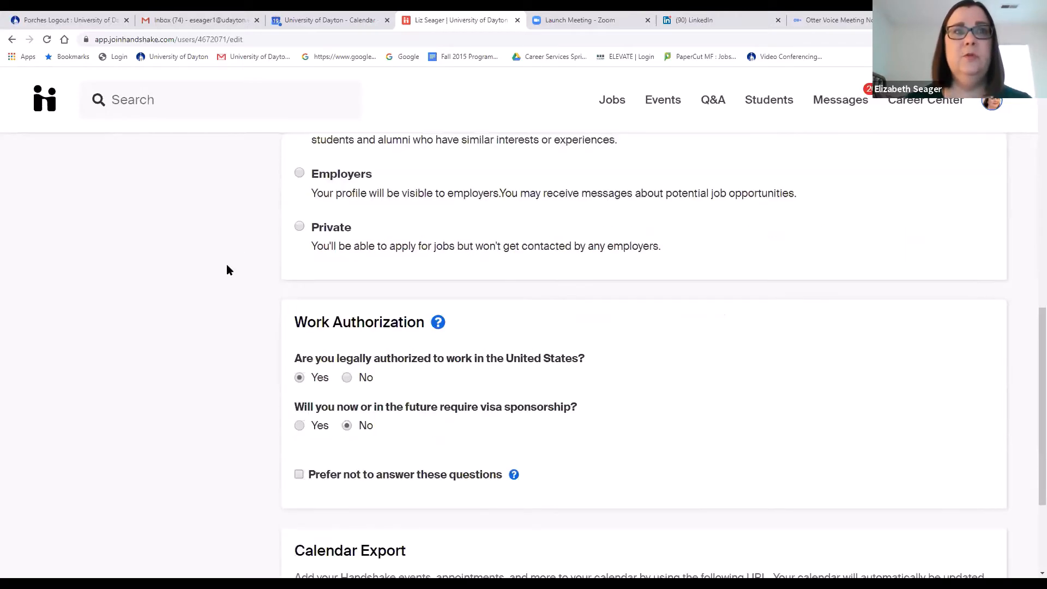
{"action": "scroll", "coordinate": [226, 266], "scroll_direction": "up", "scroll_amount": 2}
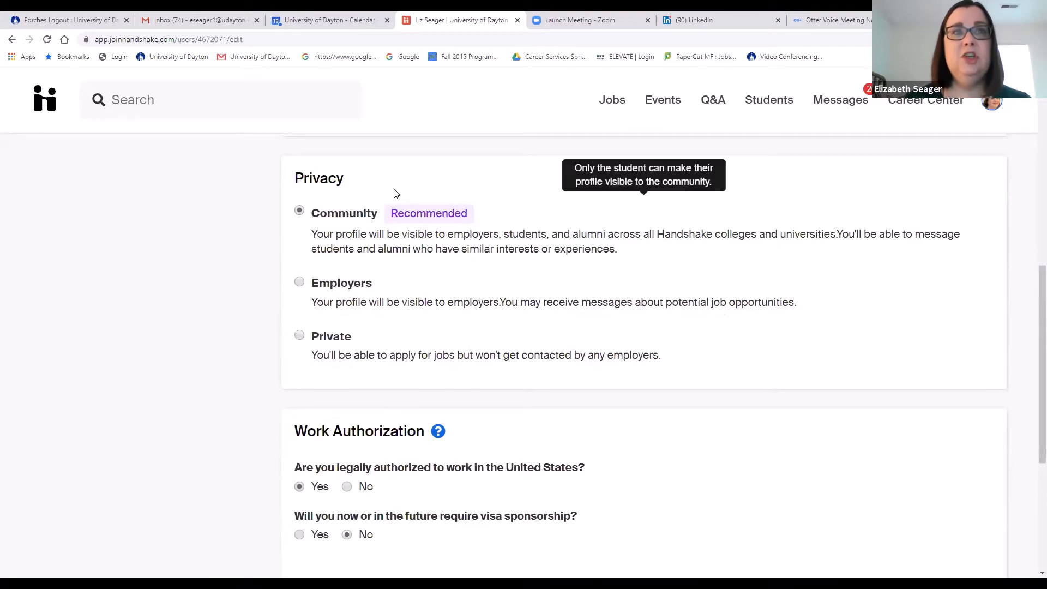
{"action": "scroll", "coordinate": [247, 330], "scroll_direction": "down", "scroll_amount": 5}
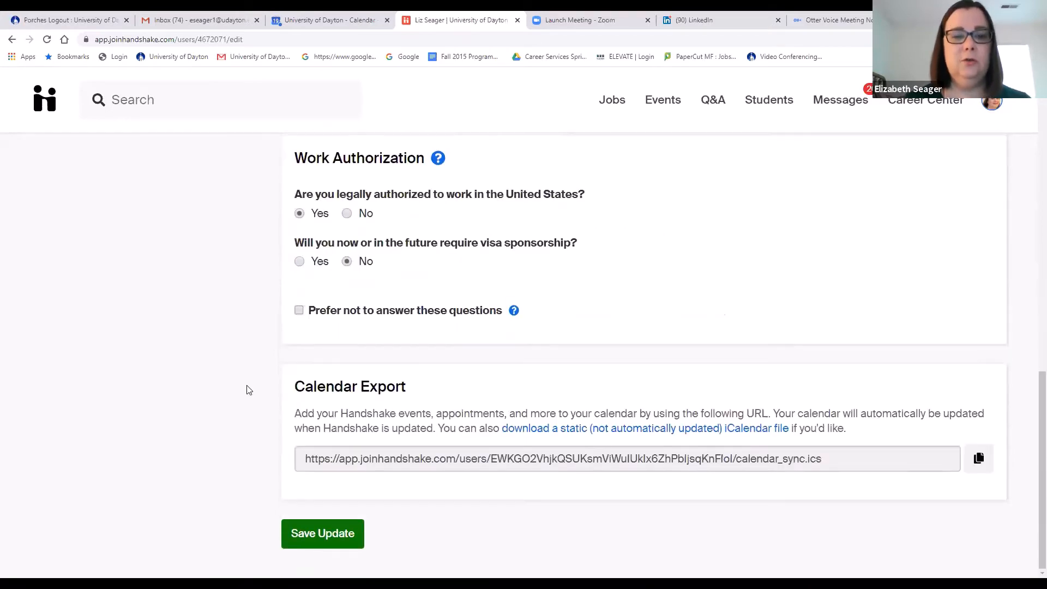
Save the account information and privacy settings, and return to the home page.
{"action": "left_click", "coordinate": [323, 534]}
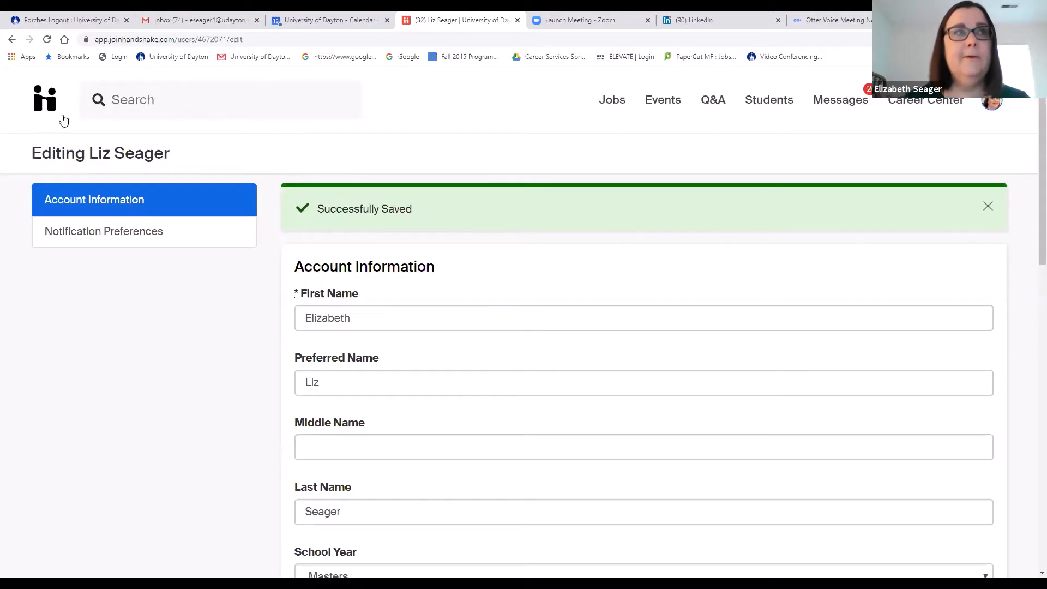
{"action": "left_click", "coordinate": [41, 97]}
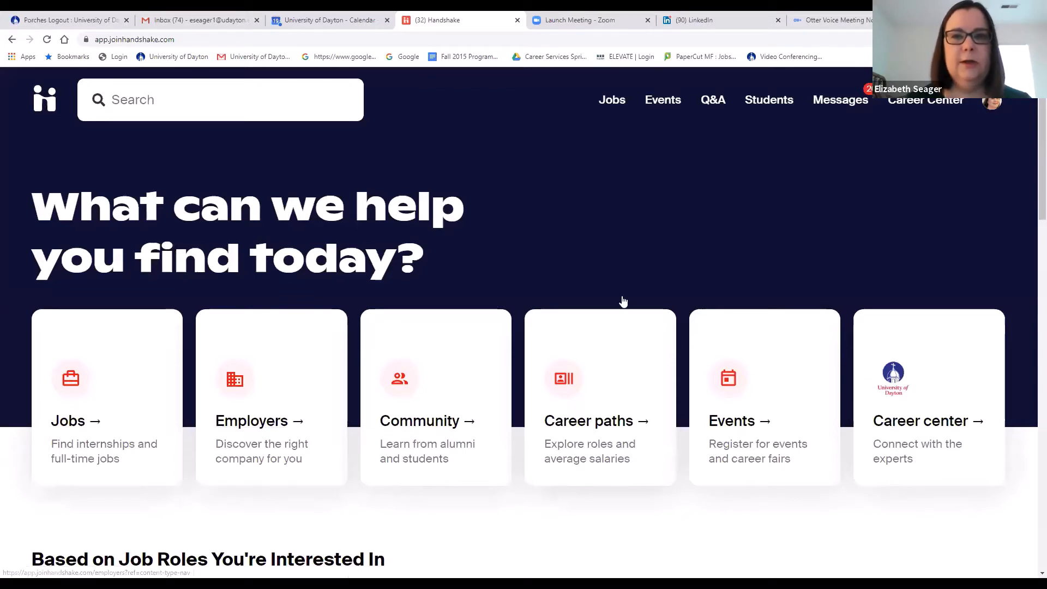
Open the employer directory under Jobs and filter it by the location Dayton, Ohio, United States of America.
{"action": "left_click", "coordinate": [613, 104]}
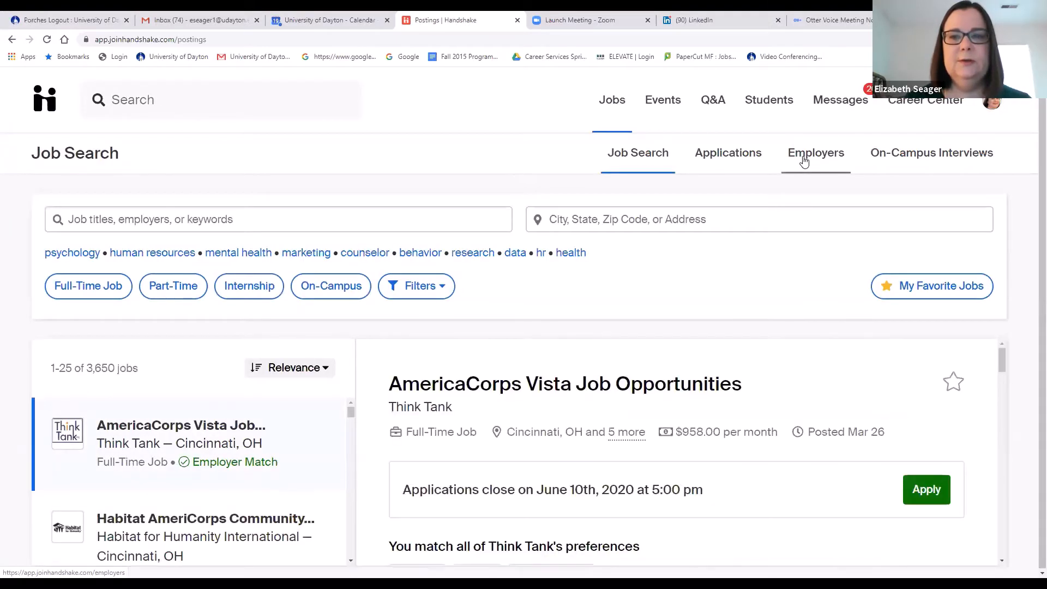
{"action": "left_click", "coordinate": [804, 160]}
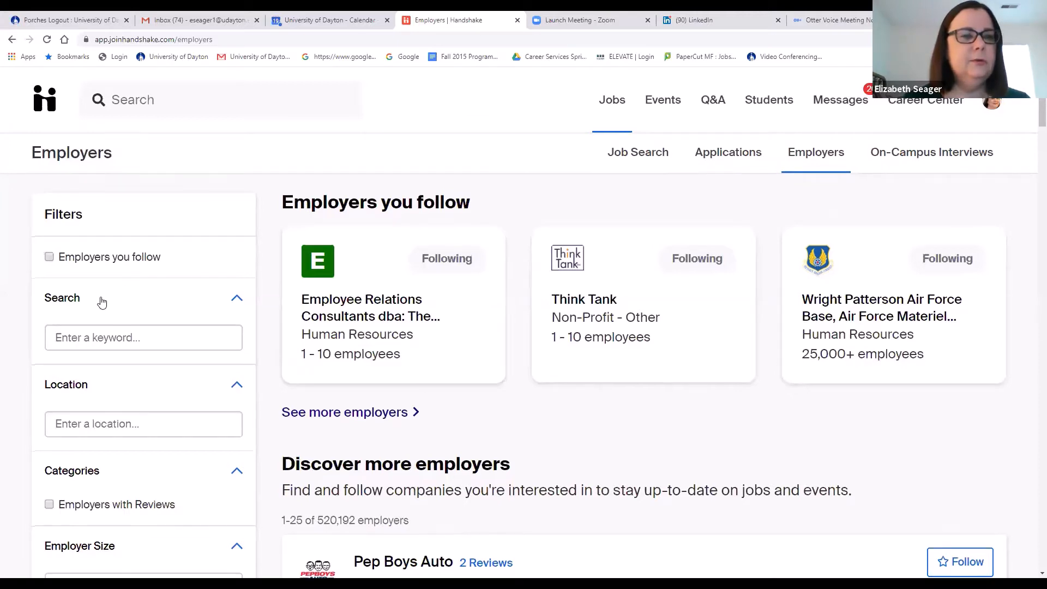
{"action": "scroll", "coordinate": [103, 311], "scroll_direction": "down", "scroll_amount": 1}
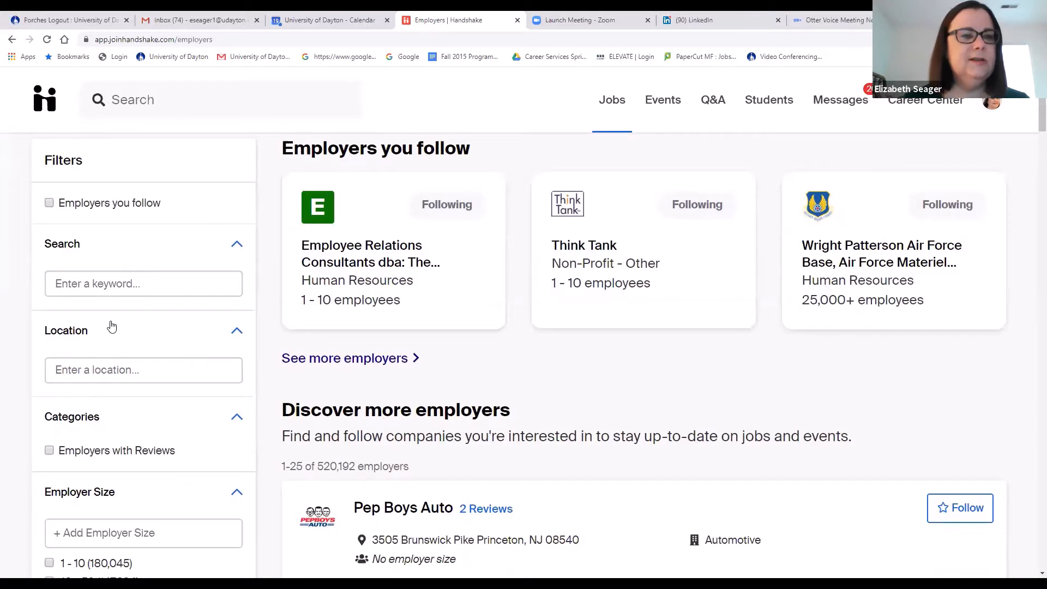
{"action": "left_click", "coordinate": [81, 373]}
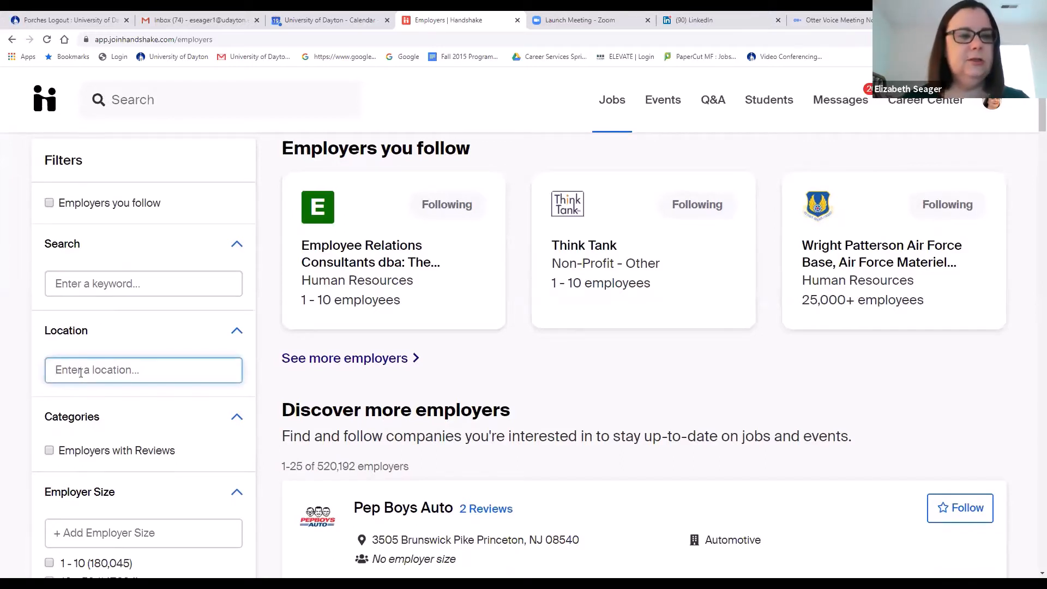
{"action": "type", "text": "day"}
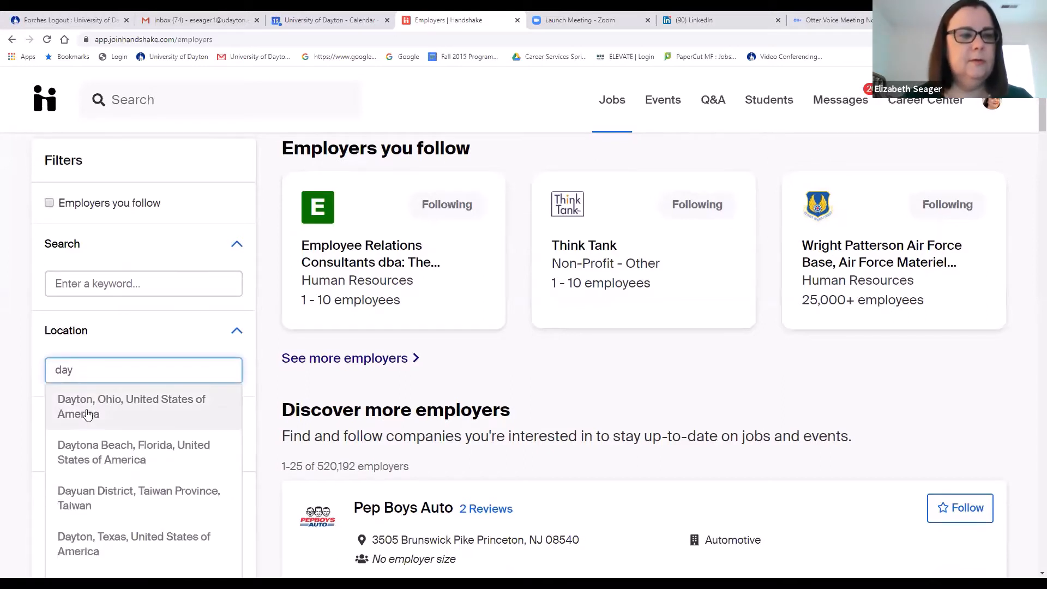
{"action": "left_click", "coordinate": [87, 414]}
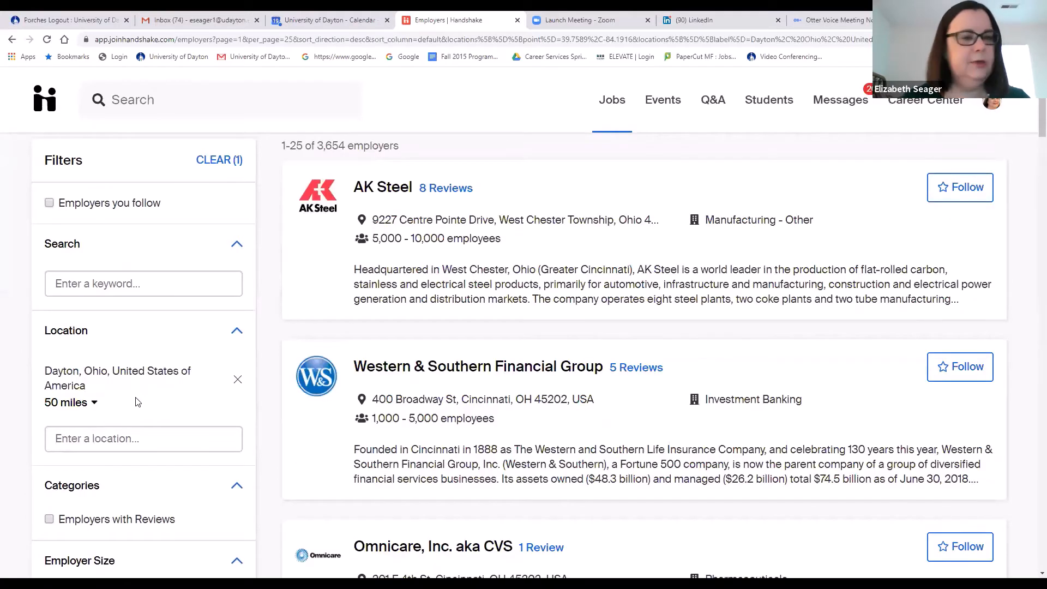
Narrow the Dayton employer results to the Non-Profit - Other industry.
{"action": "scroll", "coordinate": [138, 439], "scroll_direction": "down", "scroll_amount": 5}
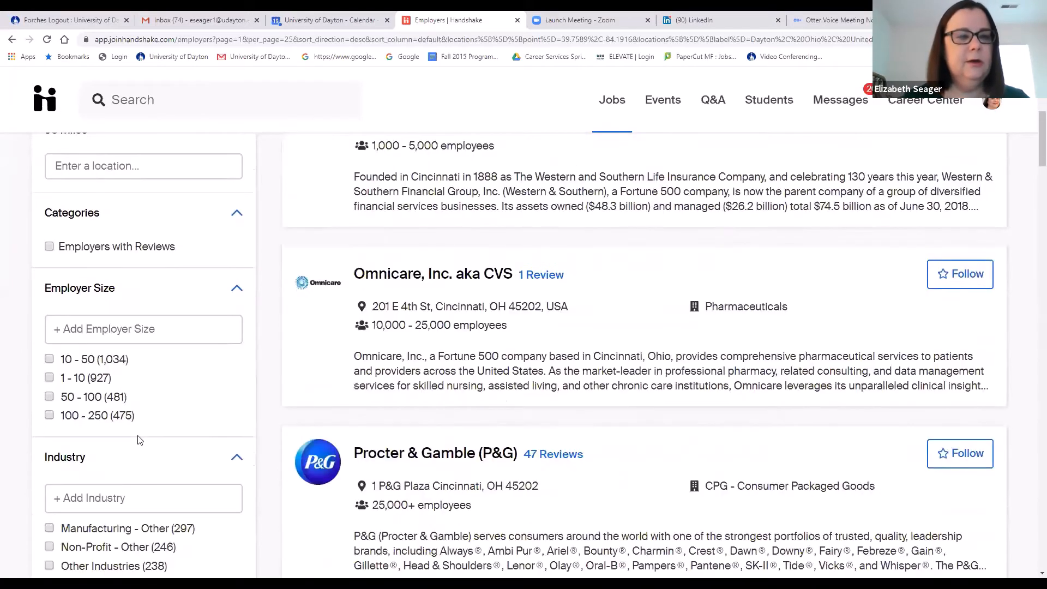
{"action": "scroll", "coordinate": [90, 383], "scroll_direction": "down", "scroll_amount": 3}
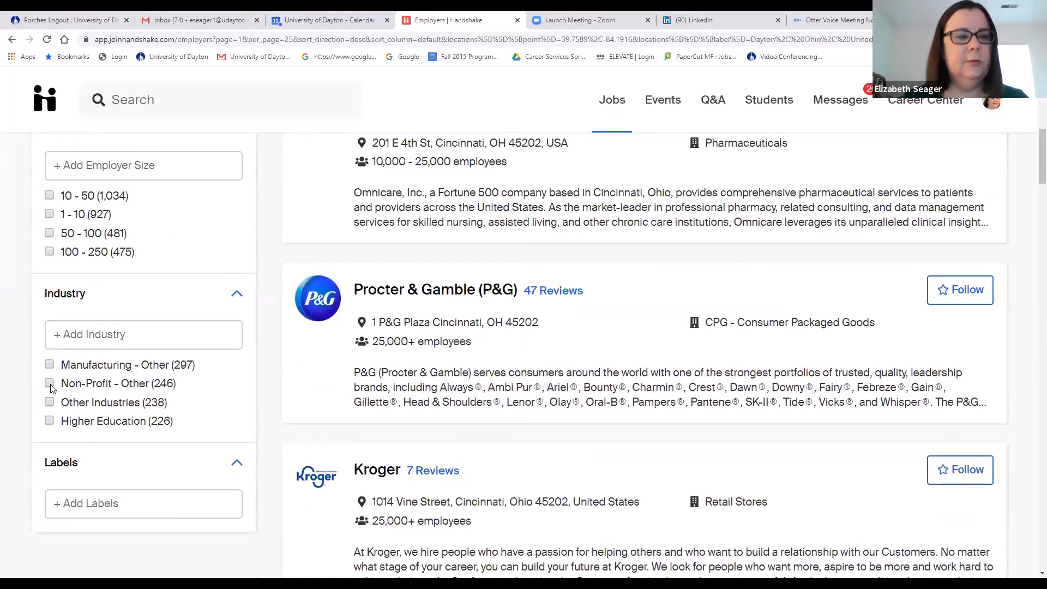
{"action": "left_click", "coordinate": [50, 384]}
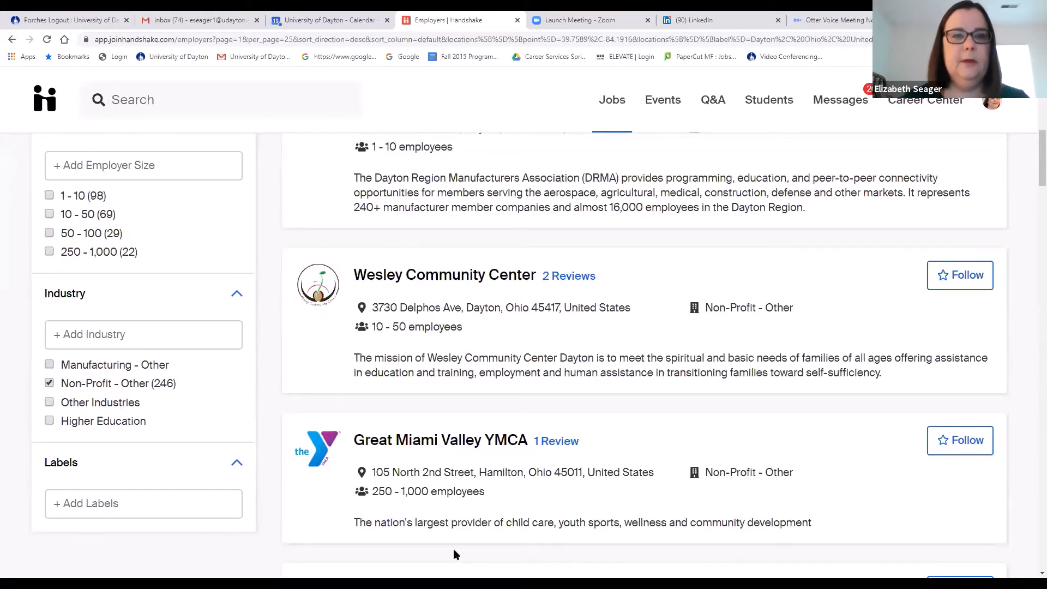
Browse the filtered non-profit employers and follow Catholic Charities Southwestern Ohio.
{"action": "scroll", "coordinate": [454, 550], "scroll_direction": "up", "scroll_amount": 9}
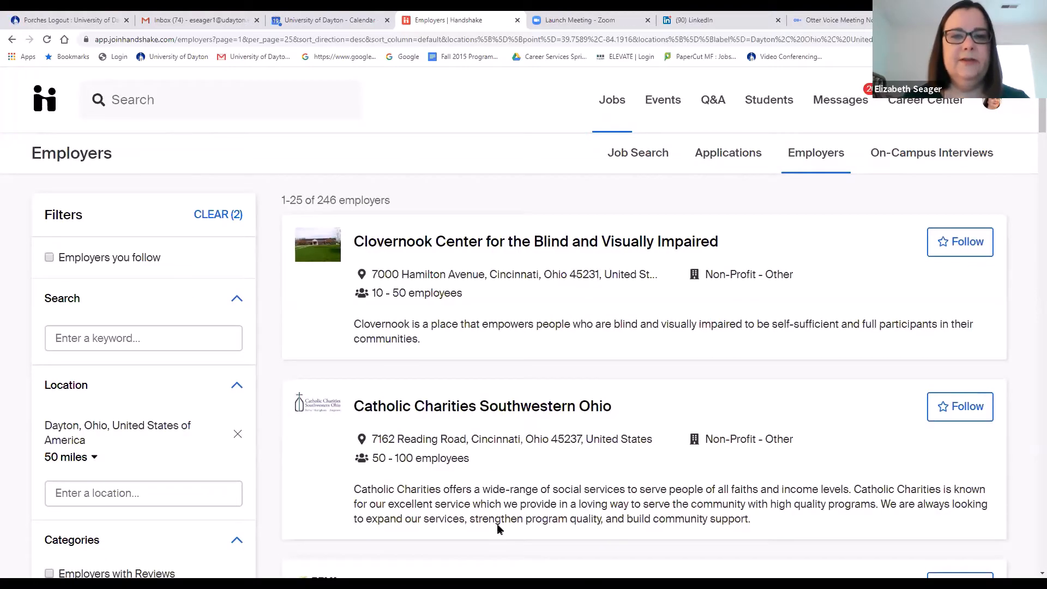
{"action": "scroll", "coordinate": [498, 528], "scroll_direction": "down", "scroll_amount": 2}
{"action": "scroll", "coordinate": [497, 526], "scroll_direction": "down", "scroll_amount": 3}
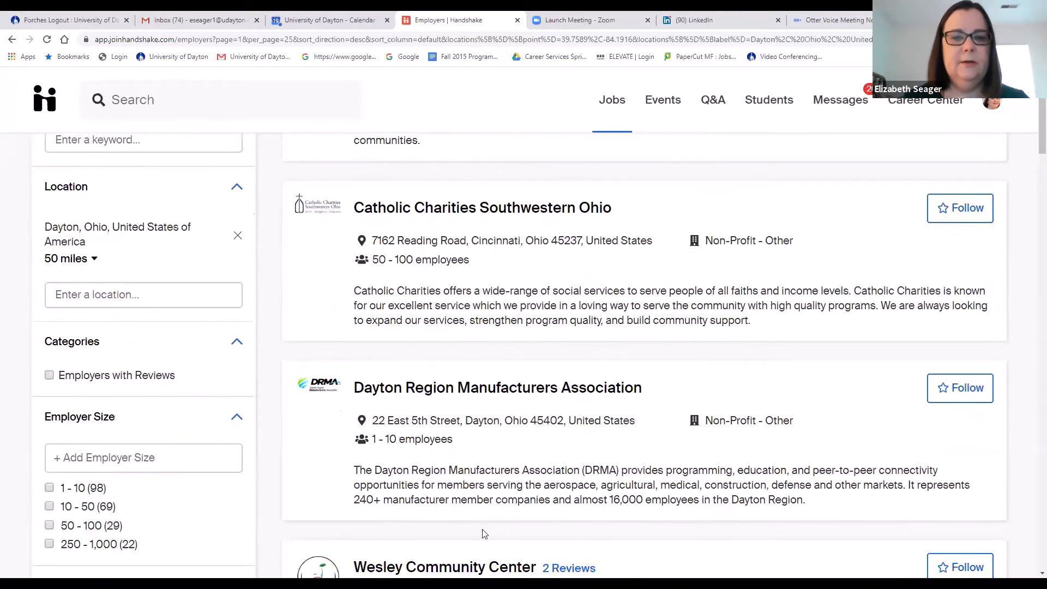
{"action": "scroll", "coordinate": [483, 530], "scroll_direction": "down", "scroll_amount": 9}
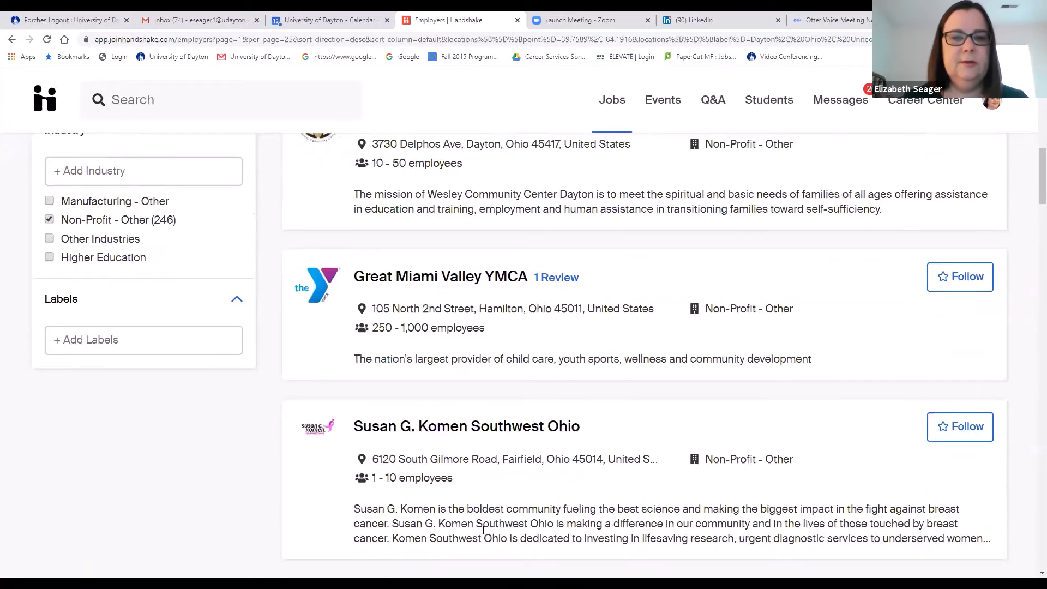
{"action": "scroll", "coordinate": [483, 529], "scroll_direction": "down", "scroll_amount": 6}
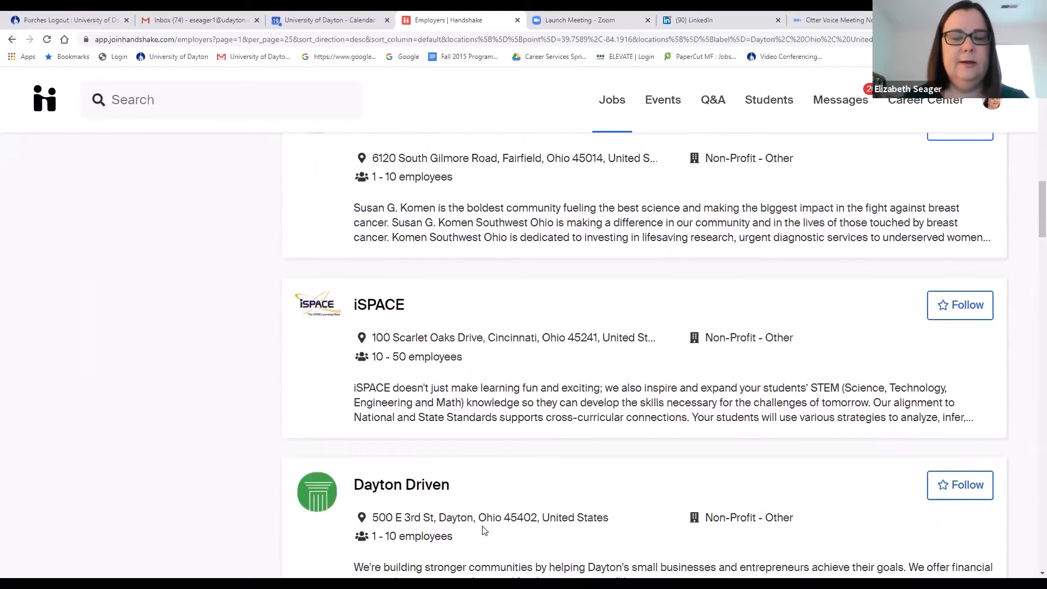
{"action": "scroll", "coordinate": [483, 524], "scroll_direction": "up", "scroll_amount": 9}
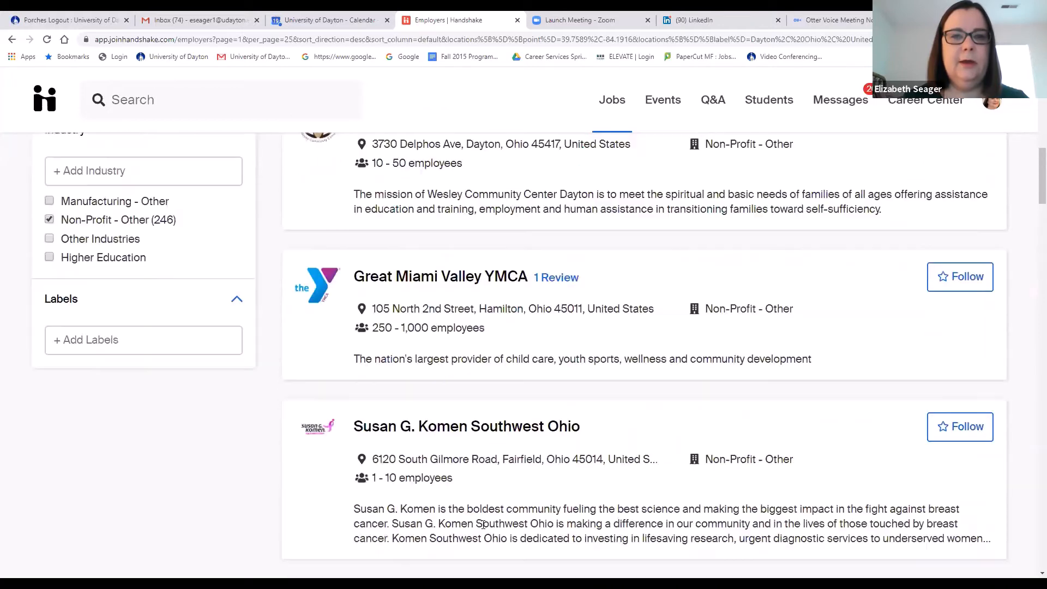
{"action": "scroll", "coordinate": [483, 528], "scroll_direction": "up", "scroll_amount": 4}
{"action": "scroll", "coordinate": [483, 529], "scroll_direction": "up", "scroll_amount": 6}
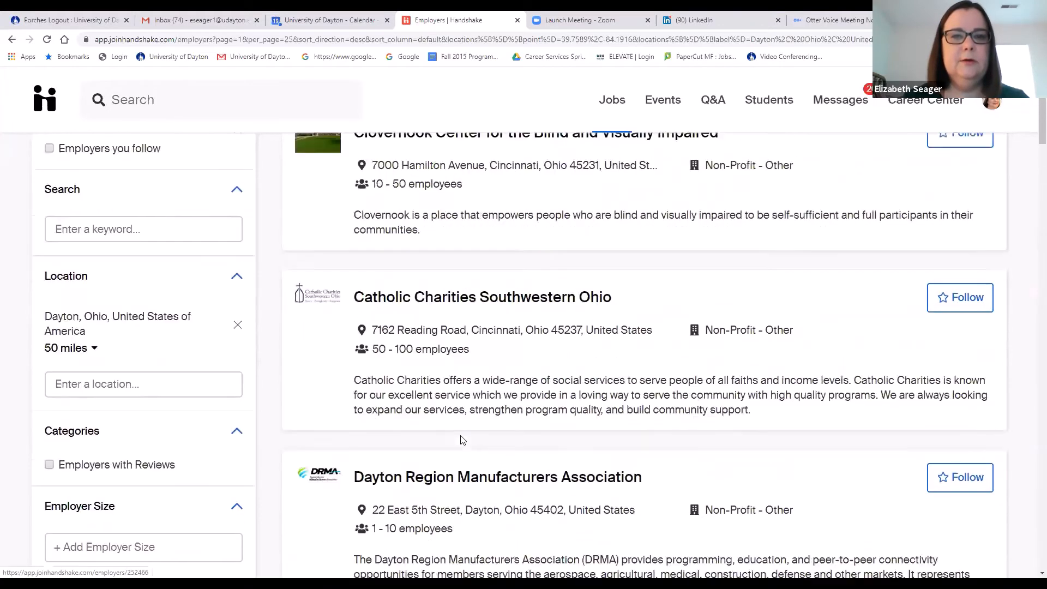
{"action": "left_click", "coordinate": [959, 297]}
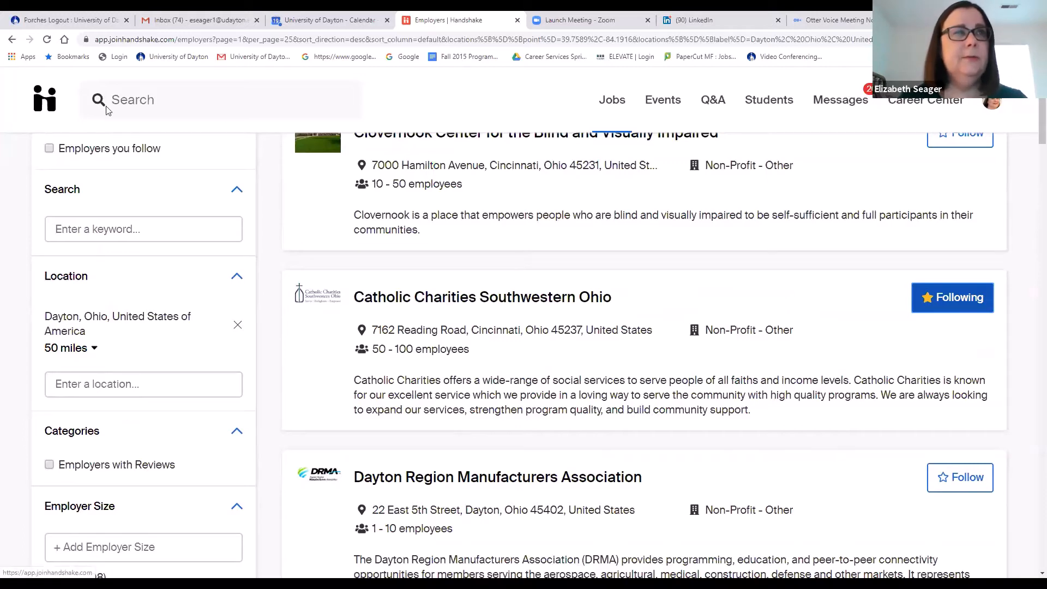
Return to the home page and open the employer directory from there to check the employers you follow.
{"action": "left_click", "coordinate": [49, 107]}
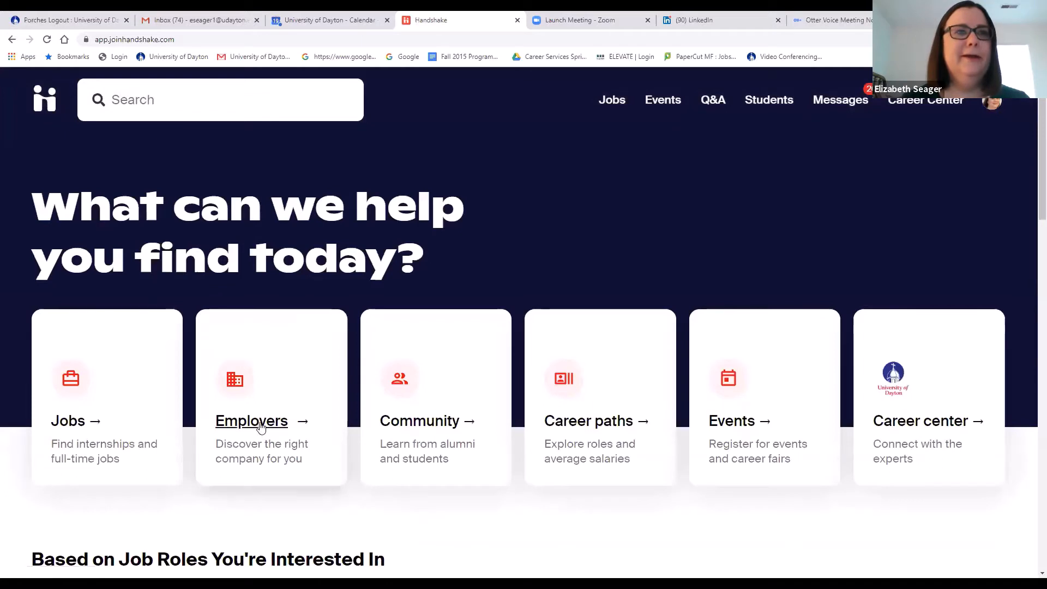
{"action": "left_click", "coordinate": [255, 425]}
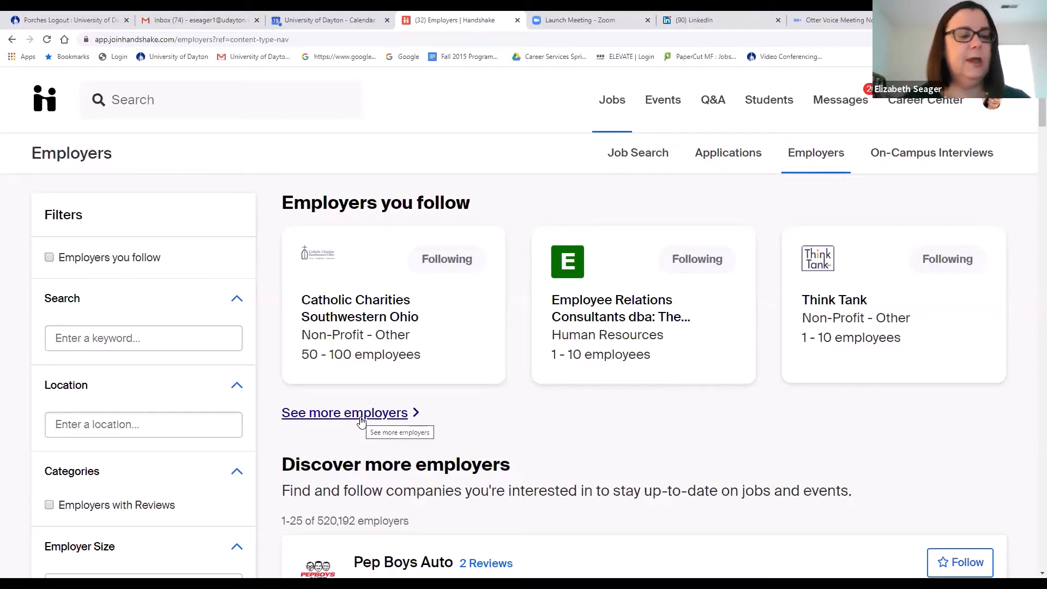
Open the account's notifications and go to the notification preferences.
{"action": "left_click", "coordinate": [989, 103]}
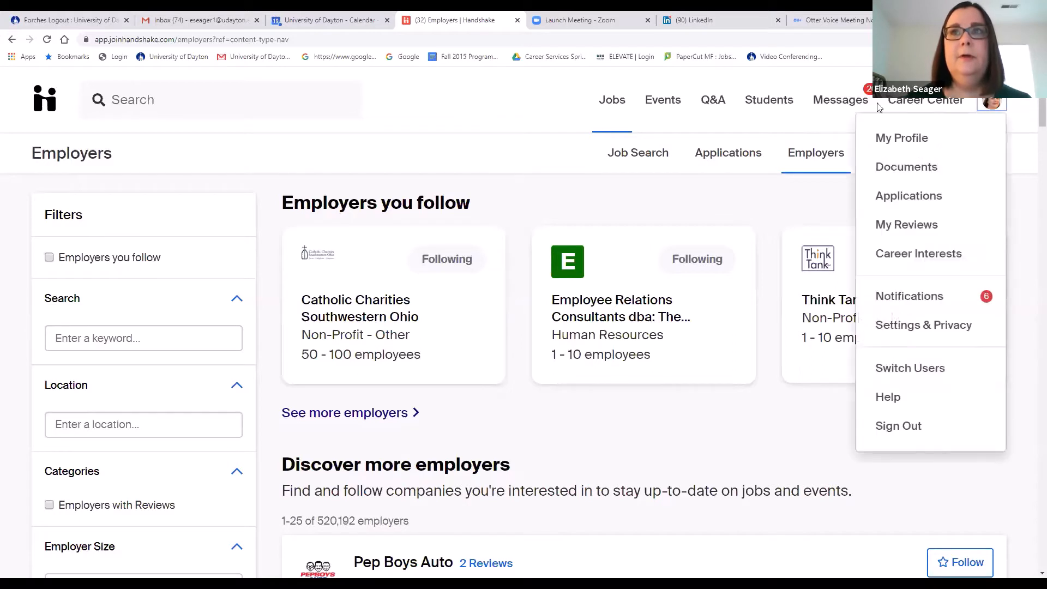
{"action": "left_click", "coordinate": [905, 300]}
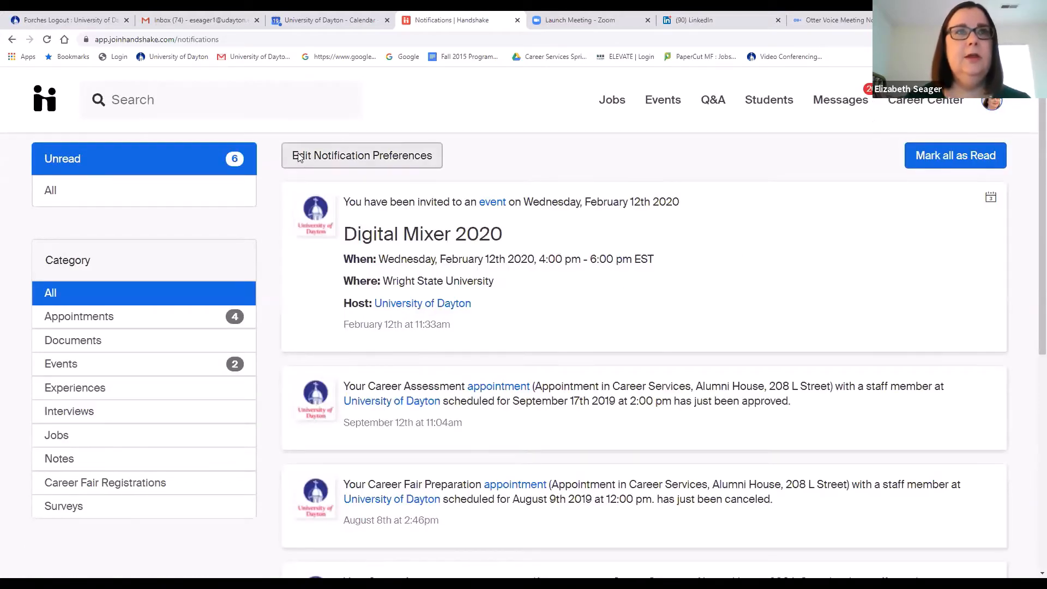
{"action": "left_click", "coordinate": [344, 158]}
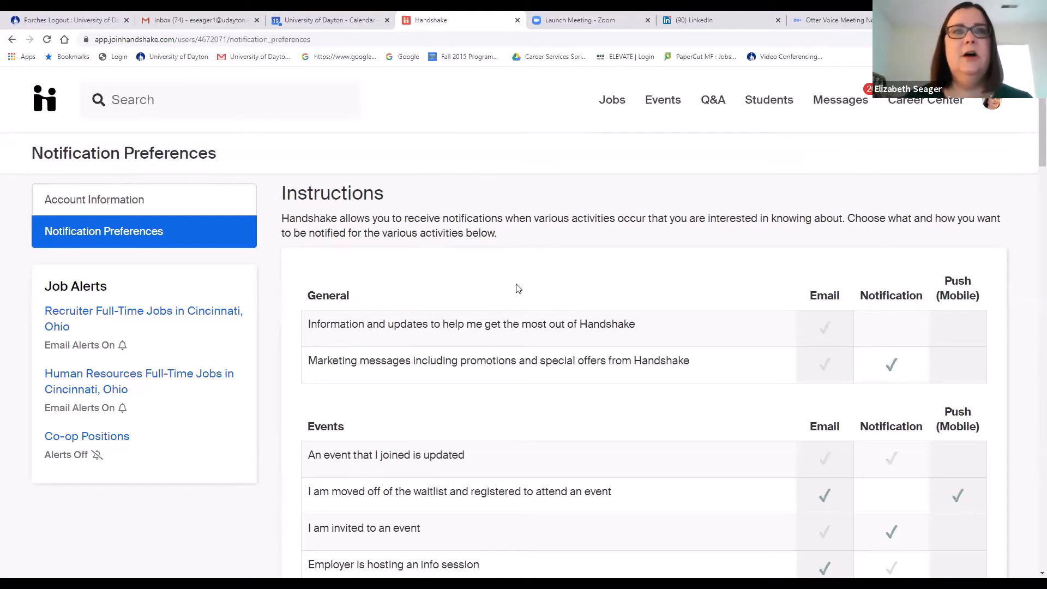
Review the email, notification and mobile push preferences for every category, from General and Events through Applications and Job Reviews.
{"action": "scroll", "coordinate": [518, 288], "scroll_direction": "down", "scroll_amount": 1}
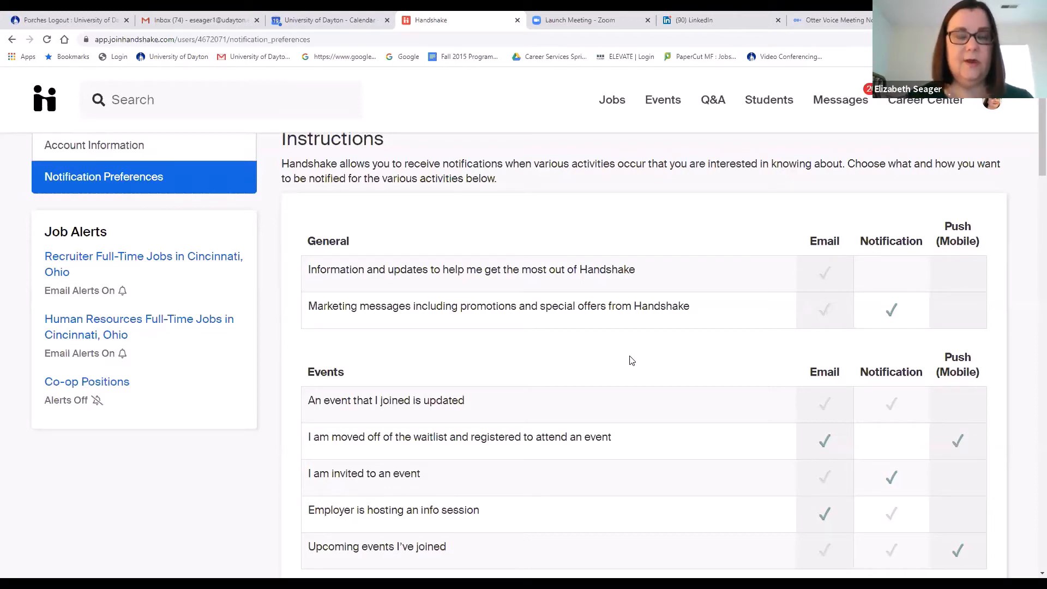
{"action": "scroll", "coordinate": [632, 361], "scroll_direction": "down", "scroll_amount": 2}
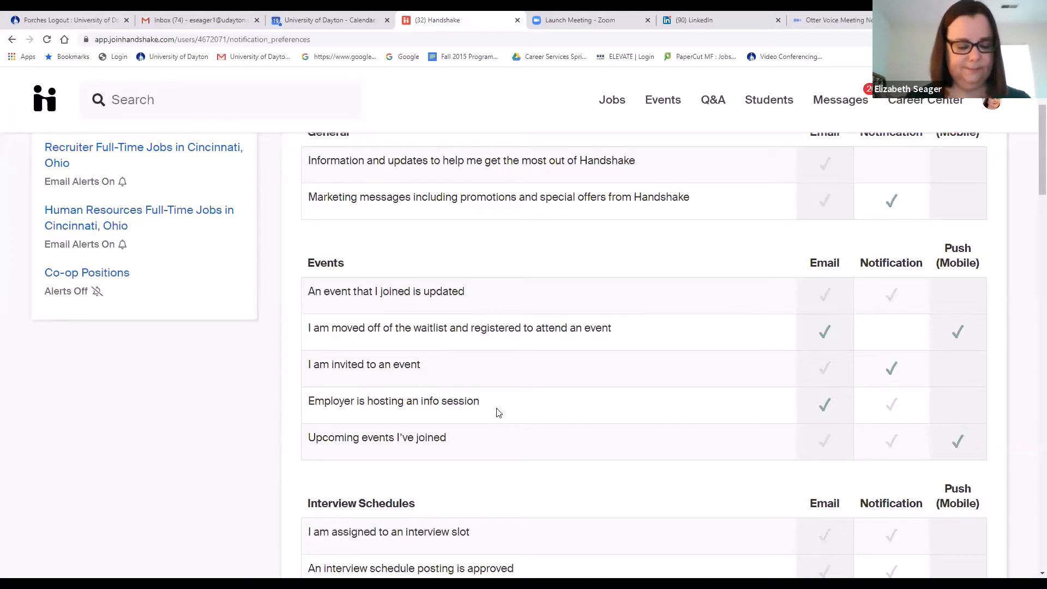
{"action": "scroll", "coordinate": [498, 412], "scroll_direction": "down", "scroll_amount": 5}
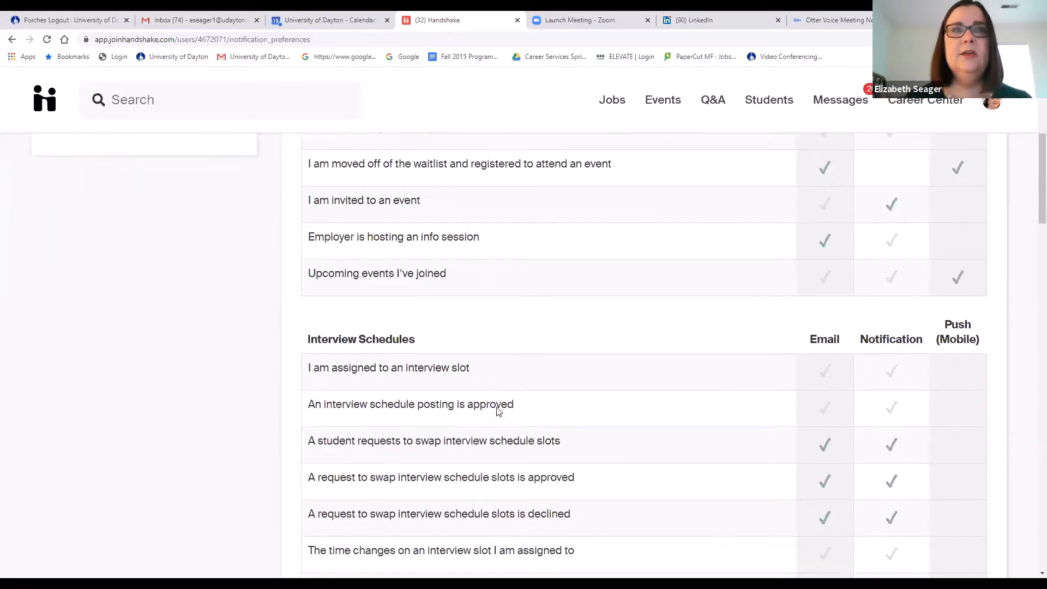
{"action": "scroll", "coordinate": [497, 406], "scroll_direction": "down", "scroll_amount": 1}
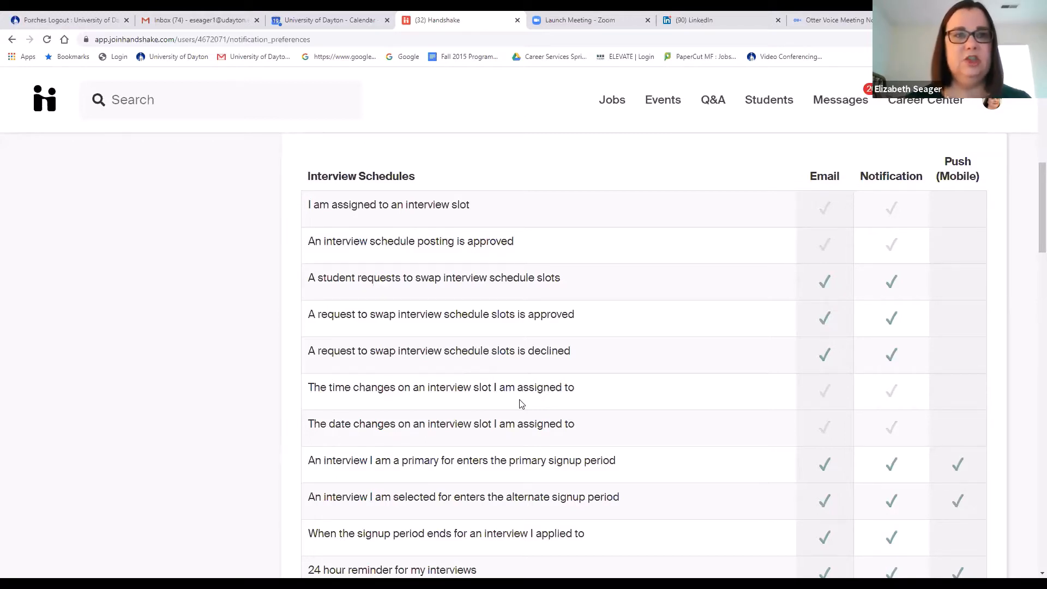
{"action": "scroll", "coordinate": [521, 404], "scroll_direction": "down", "scroll_amount": 8}
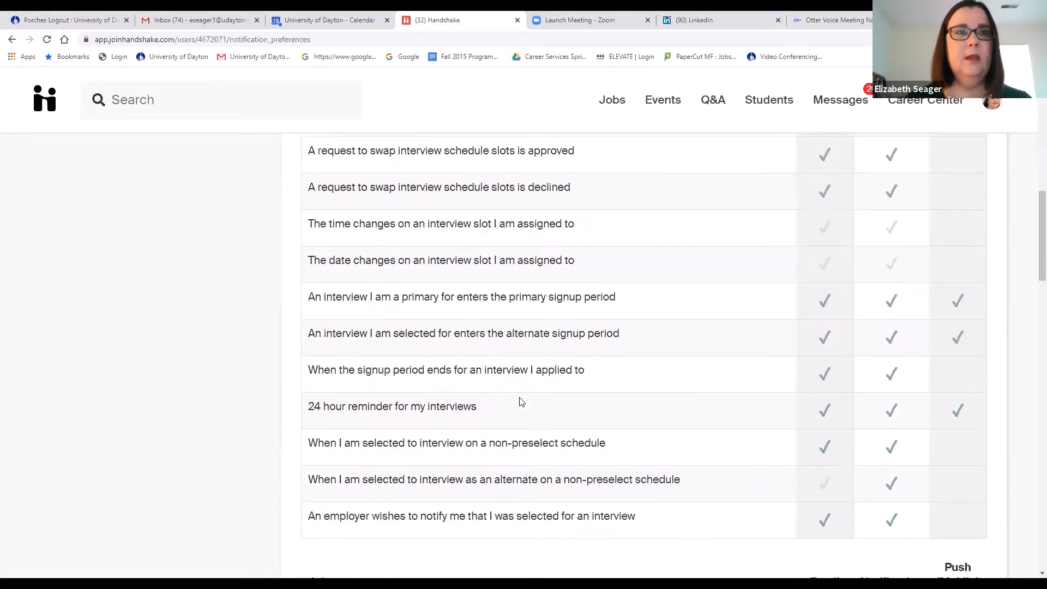
{"action": "scroll", "coordinate": [520, 403], "scroll_direction": "down", "scroll_amount": 2}
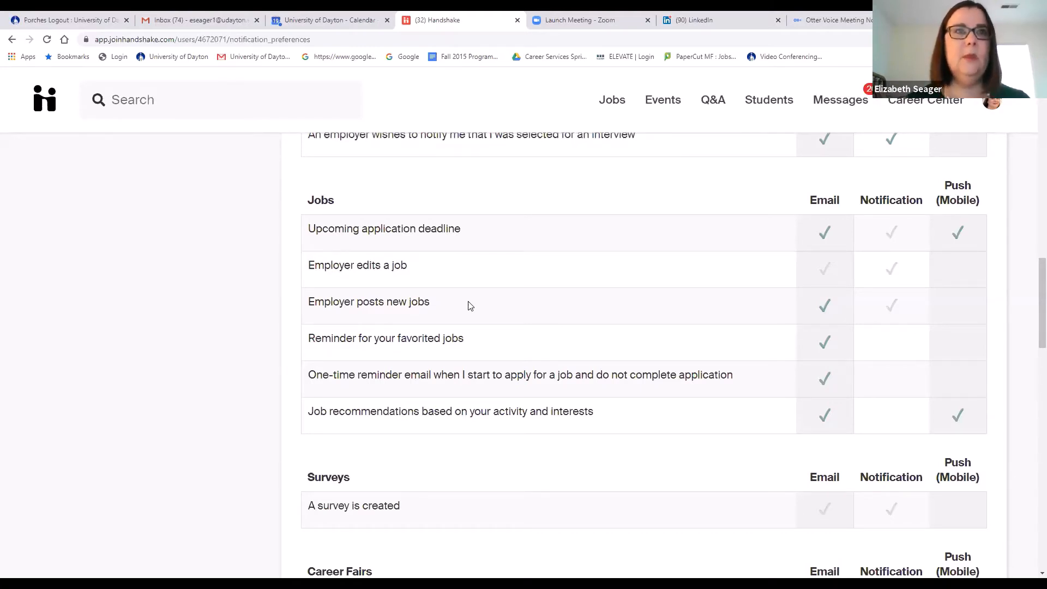
{"action": "scroll", "coordinate": [470, 306], "scroll_direction": "down", "scroll_amount": 4}
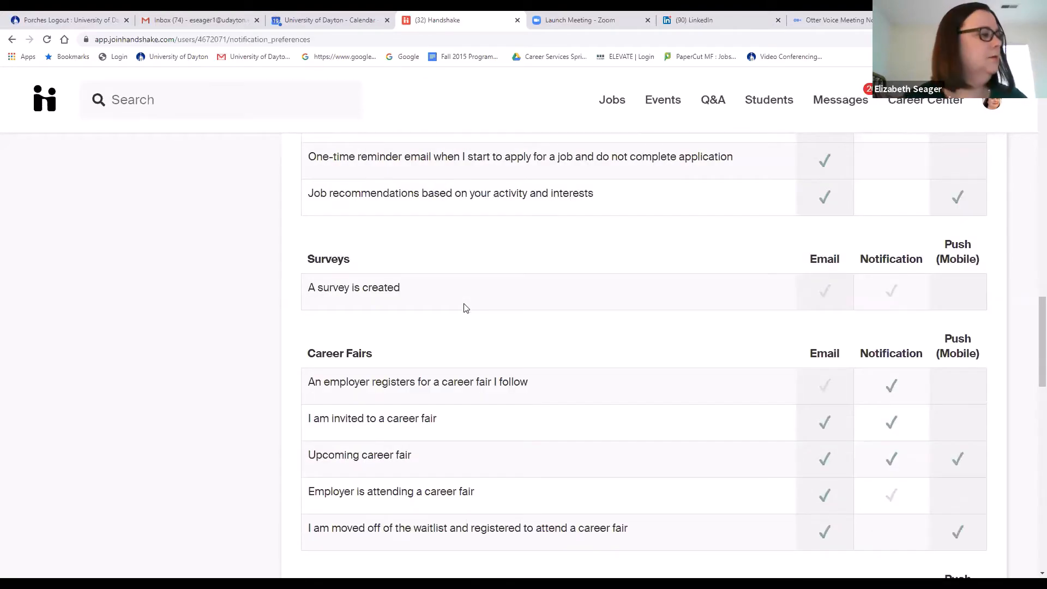
{"action": "scroll", "coordinate": [465, 307], "scroll_direction": "down", "scroll_amount": 6}
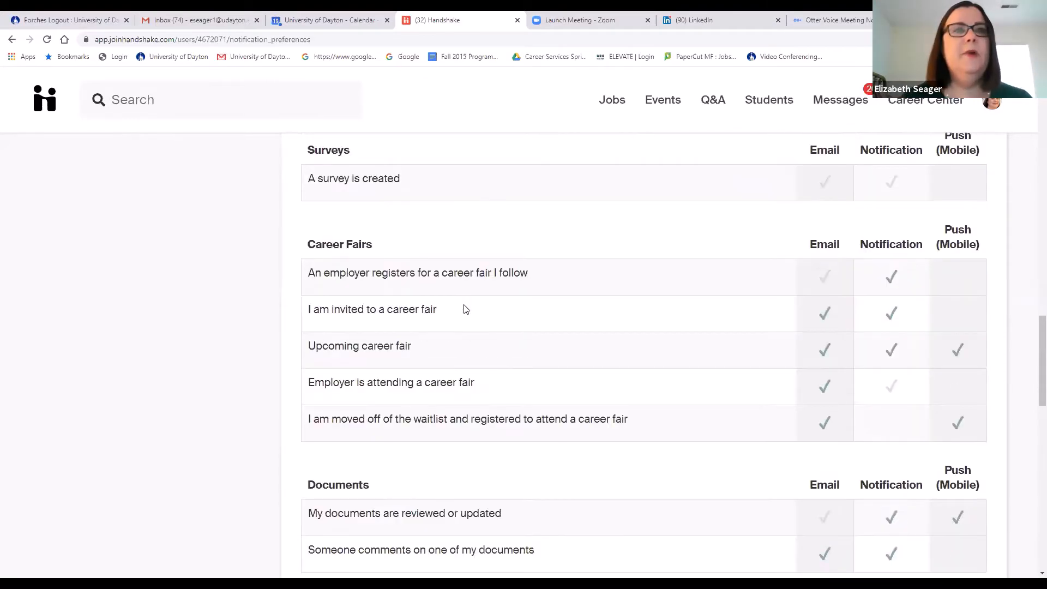
{"action": "scroll", "coordinate": [463, 308], "scroll_direction": "down", "scroll_amount": 3}
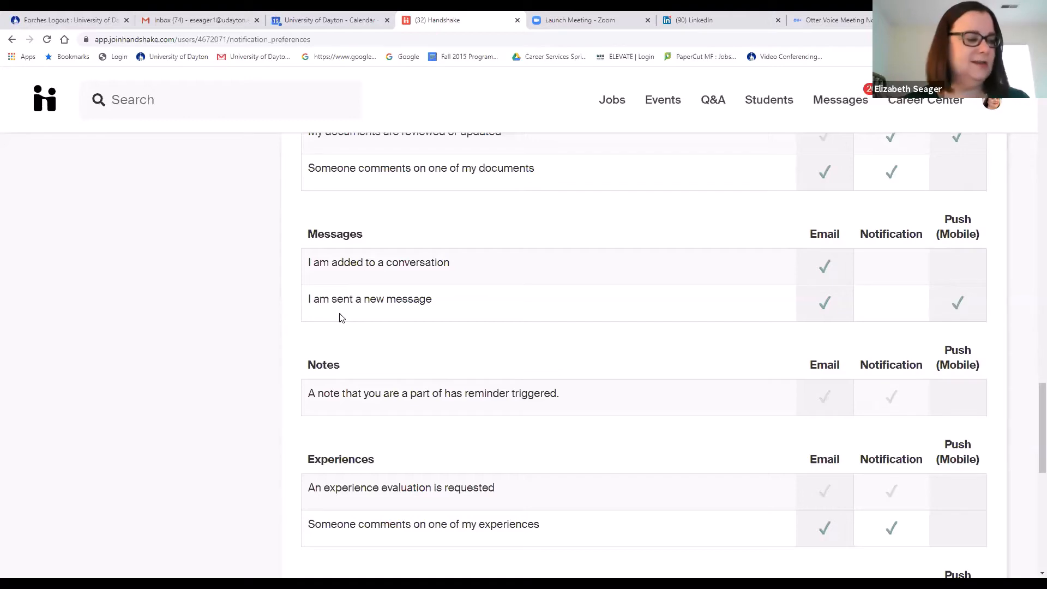
{"action": "scroll", "coordinate": [339, 317], "scroll_direction": "down", "scroll_amount": 7}
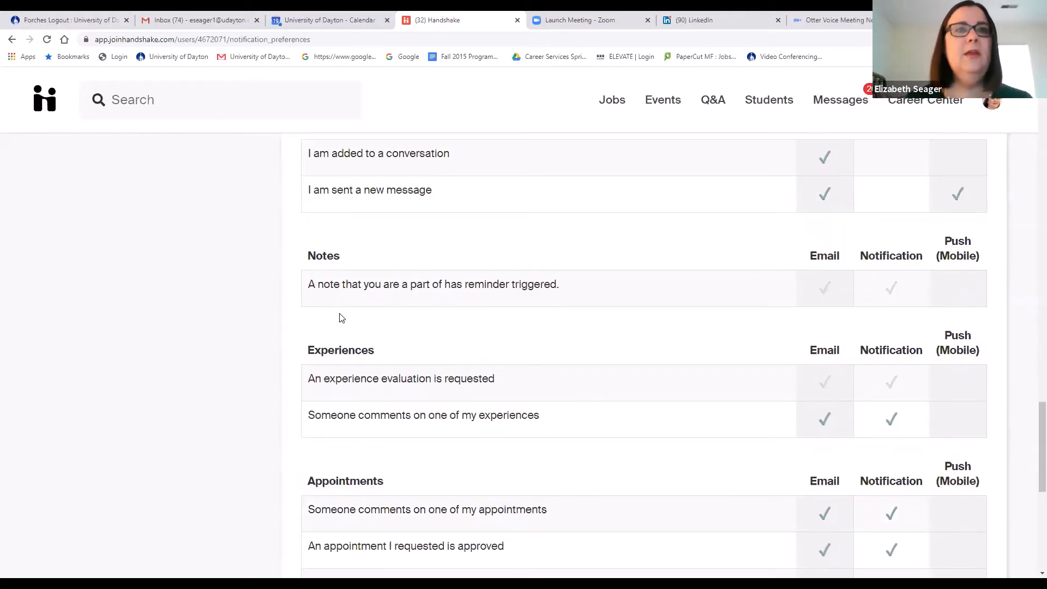
{"action": "scroll", "coordinate": [339, 317], "scroll_direction": "down", "scroll_amount": 4}
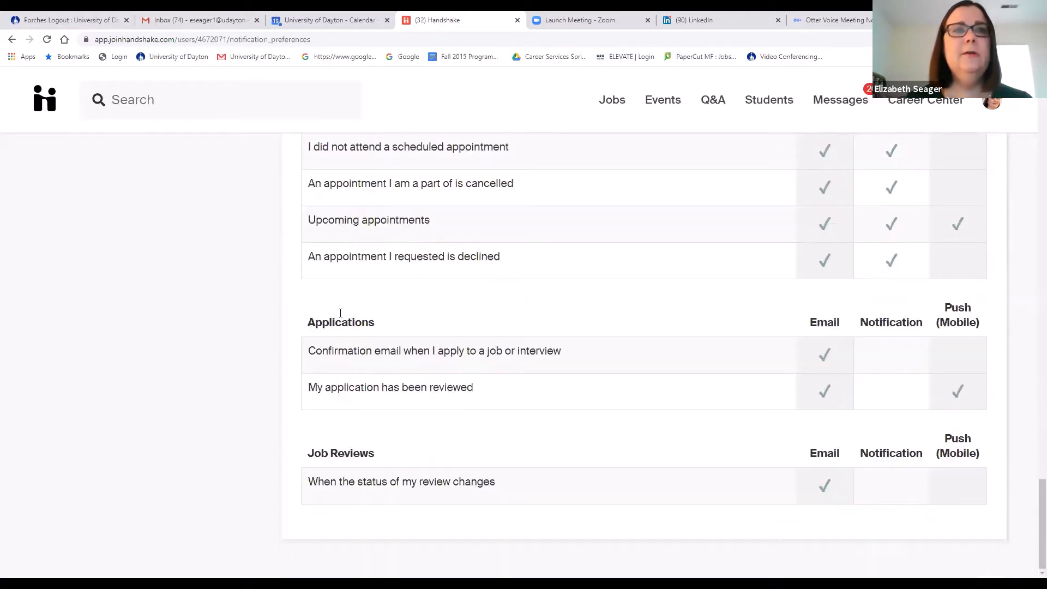
{"action": "scroll", "coordinate": [342, 319], "scroll_direction": "up", "scroll_amount": 12}
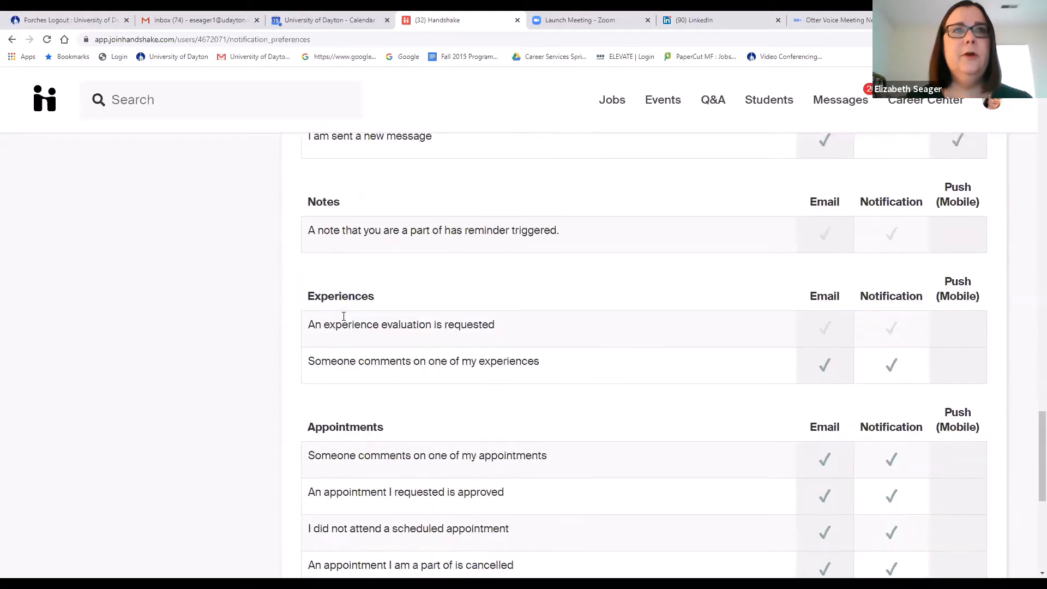
Look back over the notification preferences from Experiences up to General, and return to the account's notifications list.
{"action": "scroll", "coordinate": [343, 317], "scroll_direction": "up", "scroll_amount": 3}
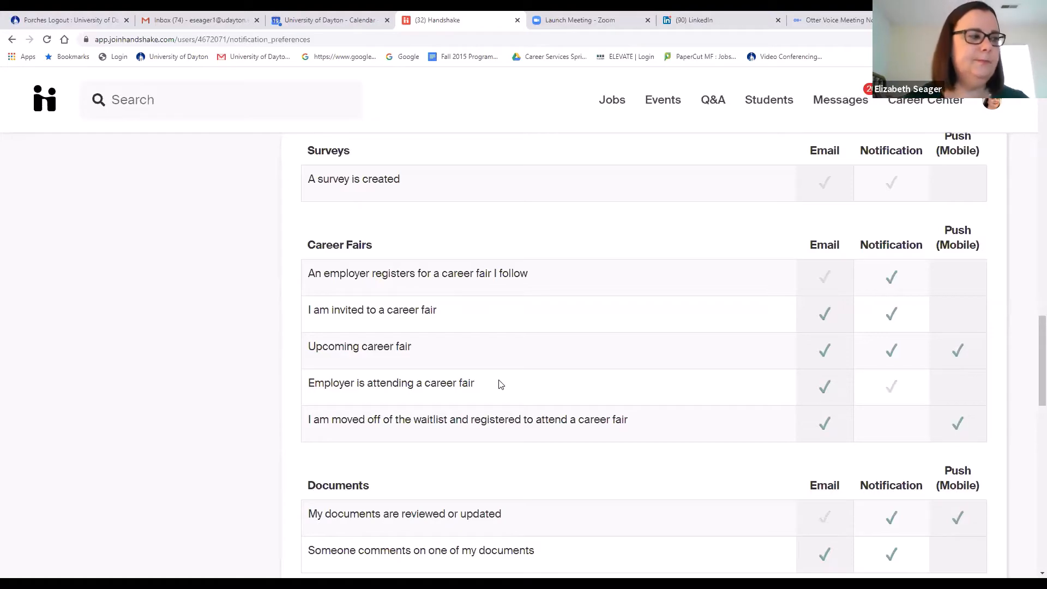
{"action": "scroll", "coordinate": [552, 315], "scroll_direction": "up", "scroll_amount": 5}
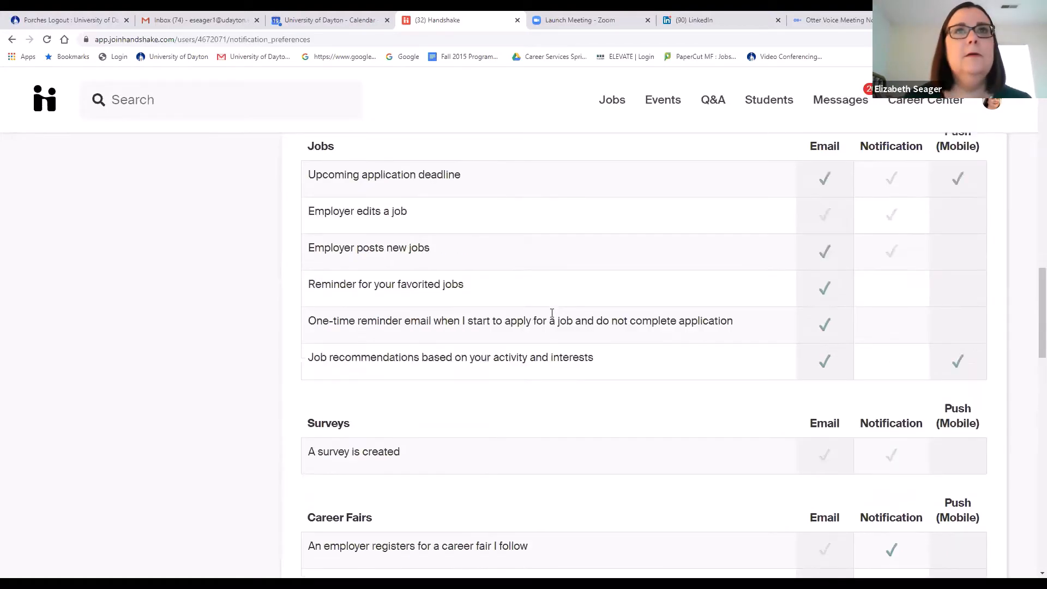
{"action": "scroll", "coordinate": [551, 316], "scroll_direction": "up", "scroll_amount": 13}
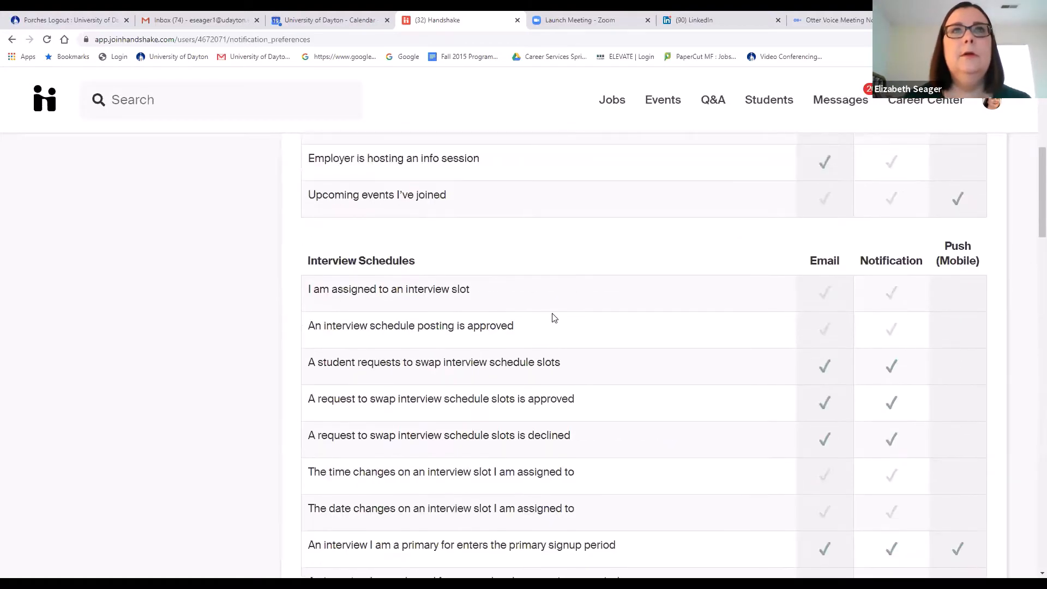
{"action": "scroll", "coordinate": [552, 317], "scroll_direction": "up", "scroll_amount": 5}
{"action": "scroll", "coordinate": [450, 277], "scroll_direction": "up", "scroll_amount": 2}
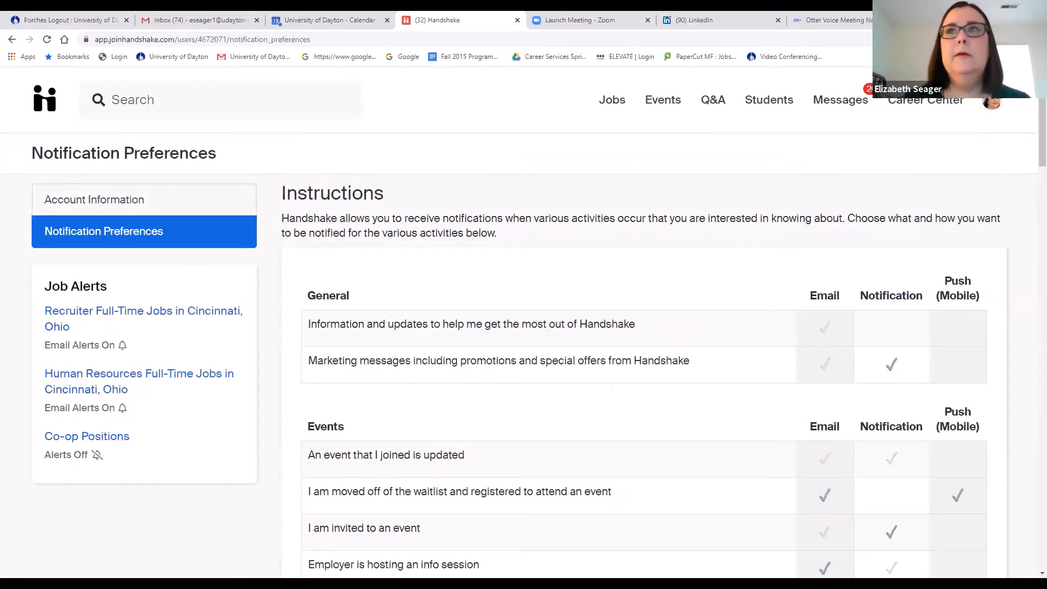
{"action": "left_click", "coordinate": [993, 109]}
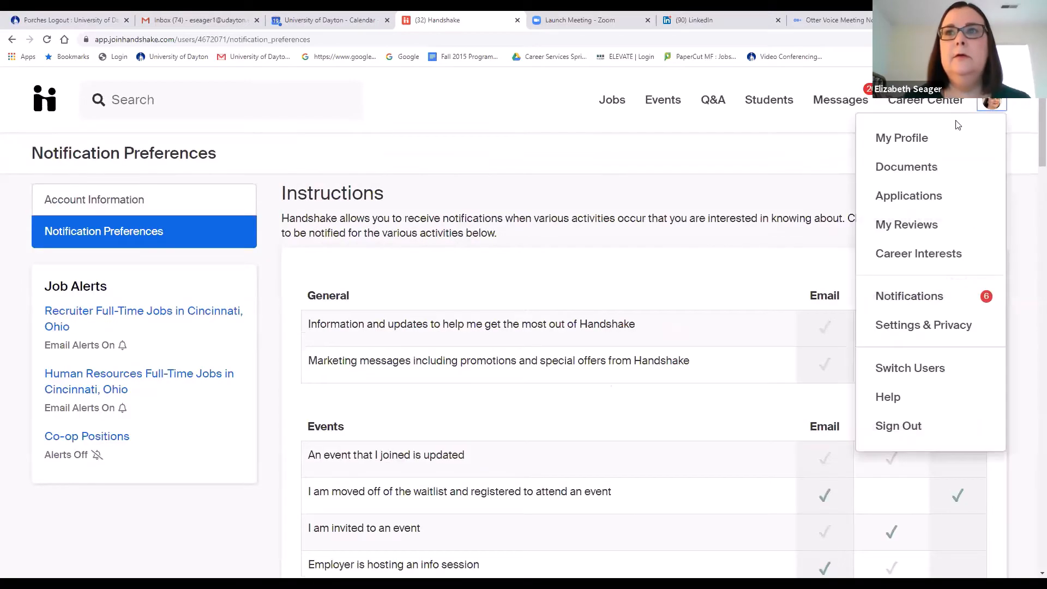
{"action": "left_click", "coordinate": [908, 298]}
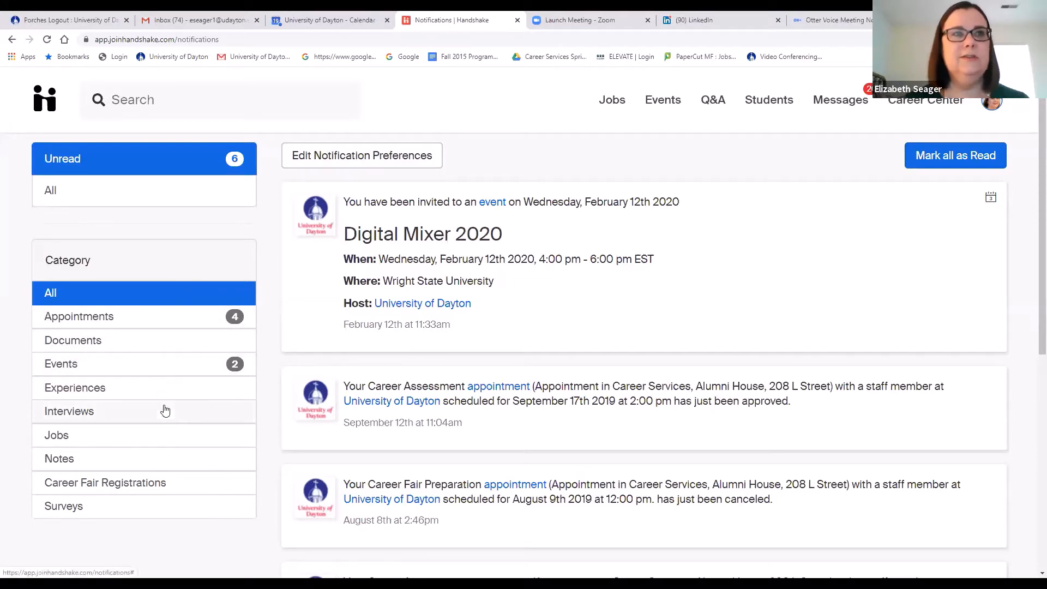
View the unread notifications in the Events category and those in the Appointments category.
{"action": "left_click", "coordinate": [92, 367]}
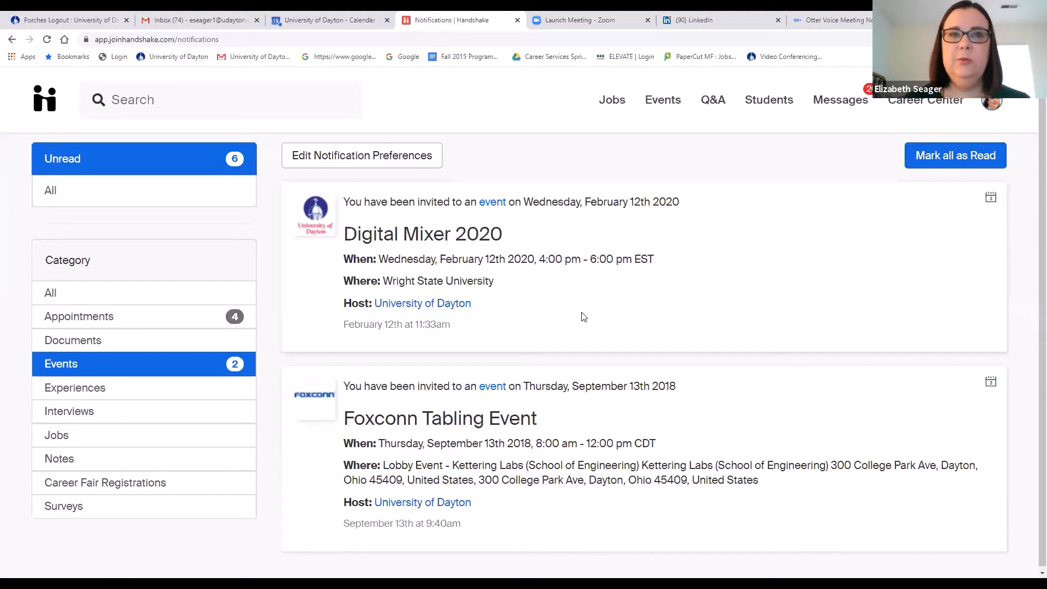
{"action": "scroll", "coordinate": [576, 308], "scroll_direction": "down", "scroll_amount": 1}
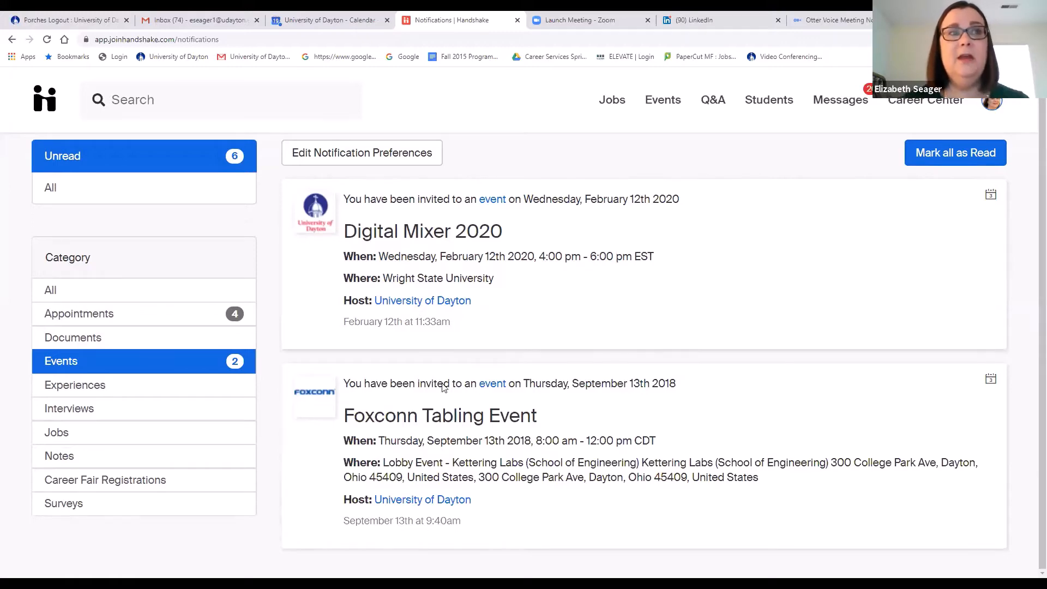
{"action": "left_click", "coordinate": [91, 322]}
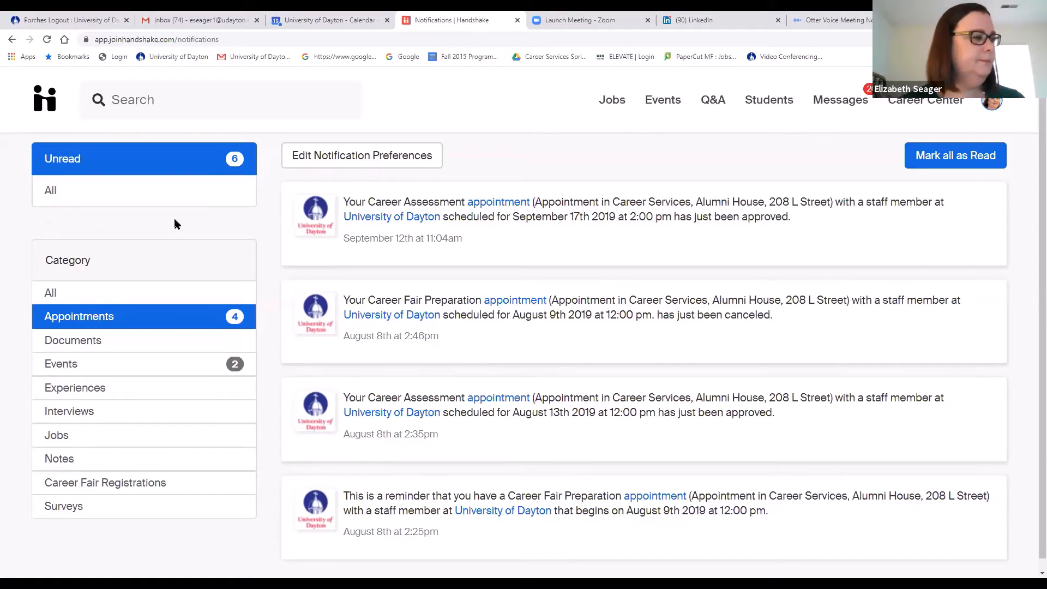
Return to the home page and open the United States Capitol Police recruiting conversation in the message inbox.
{"action": "left_click", "coordinate": [47, 106]}
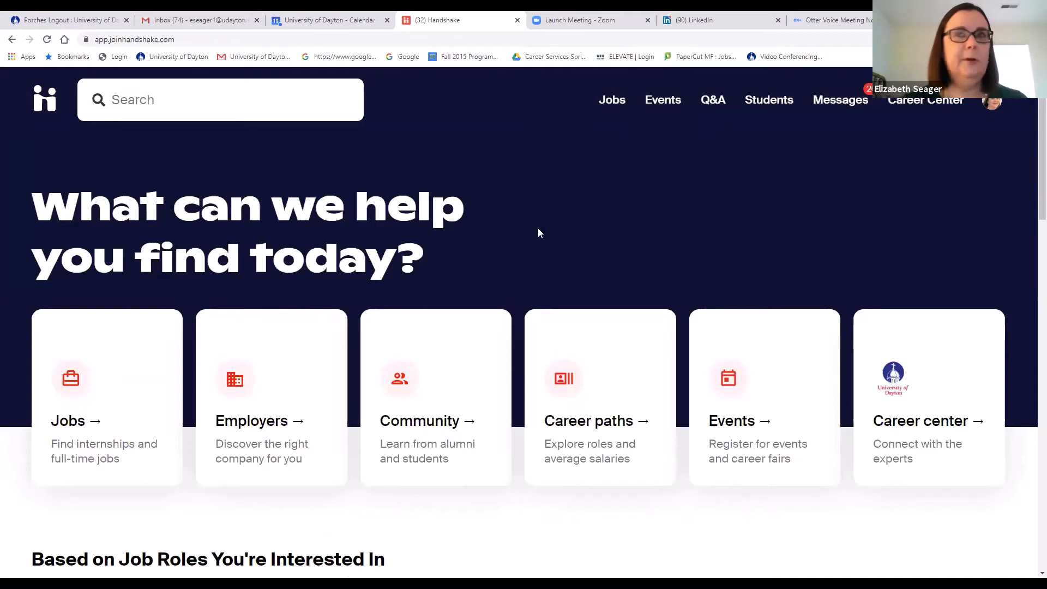
{"action": "left_click", "coordinate": [838, 104]}
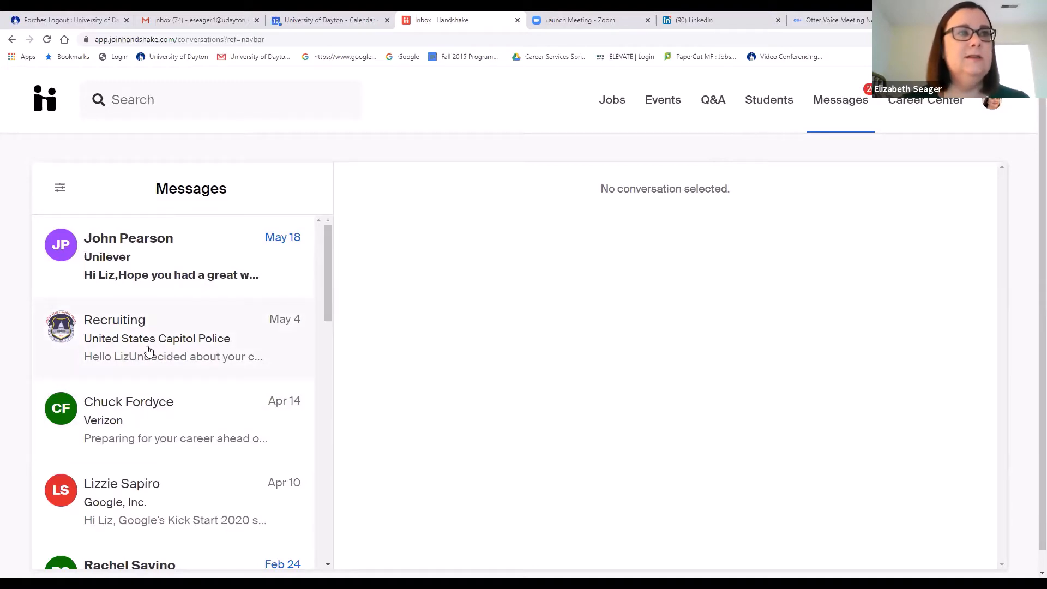
{"action": "left_click", "coordinate": [109, 336]}
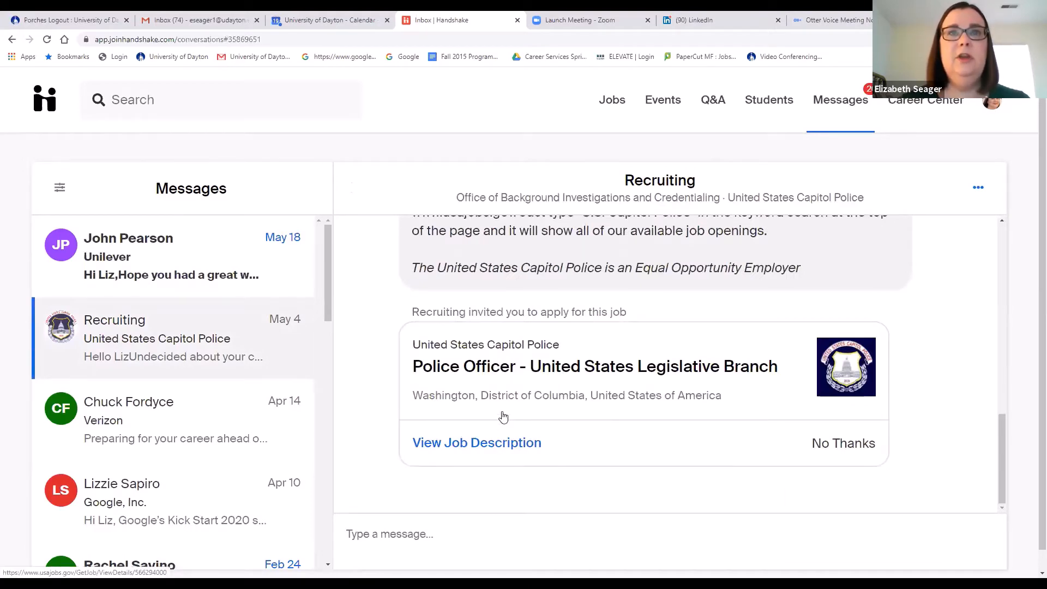
Read the recruiting message through to its Police Officer job invitation and draft the reply "HEllo." without sending it.
{"action": "scroll", "coordinate": [503, 416], "scroll_direction": "up", "scroll_amount": 7}
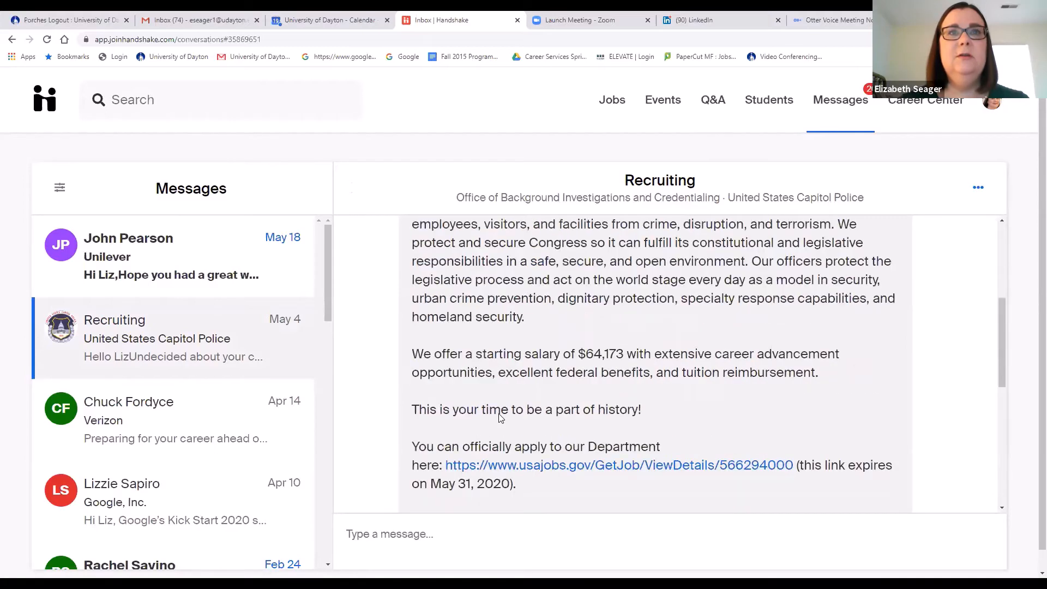
{"action": "scroll", "coordinate": [500, 417], "scroll_direction": "up", "scroll_amount": 5}
{"action": "scroll", "coordinate": [506, 342], "scroll_direction": "down", "scroll_amount": 1}
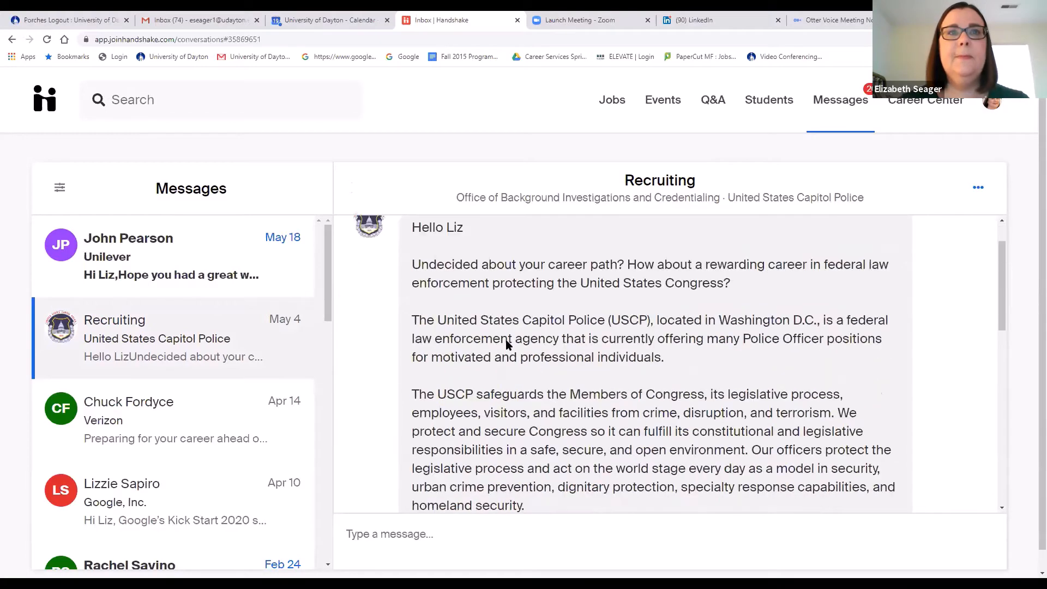
{"action": "scroll", "coordinate": [506, 342], "scroll_direction": "down", "scroll_amount": 5}
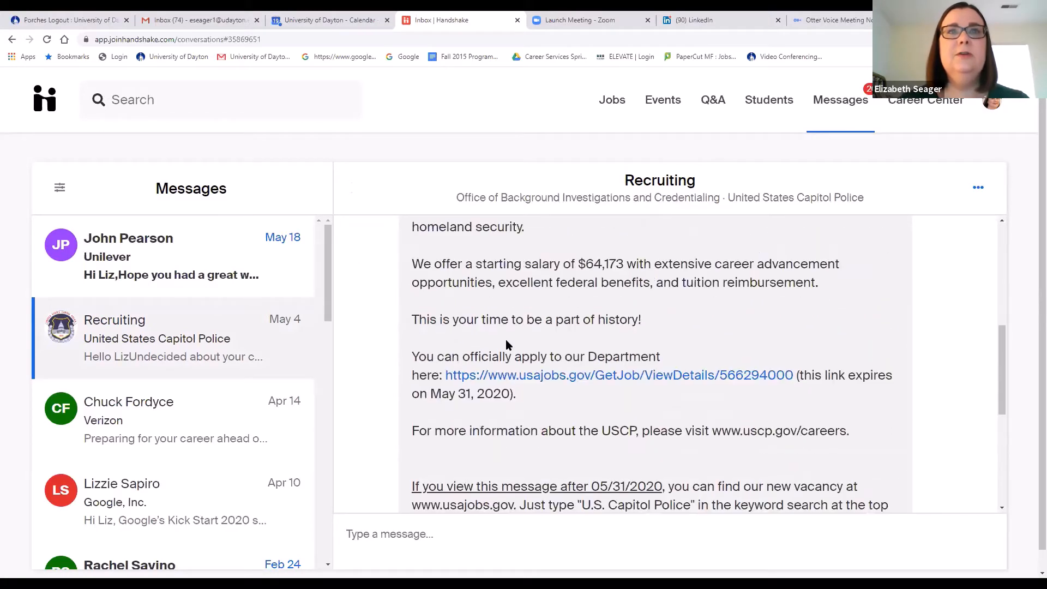
{"action": "scroll", "coordinate": [506, 343], "scroll_direction": "up", "scroll_amount": 1}
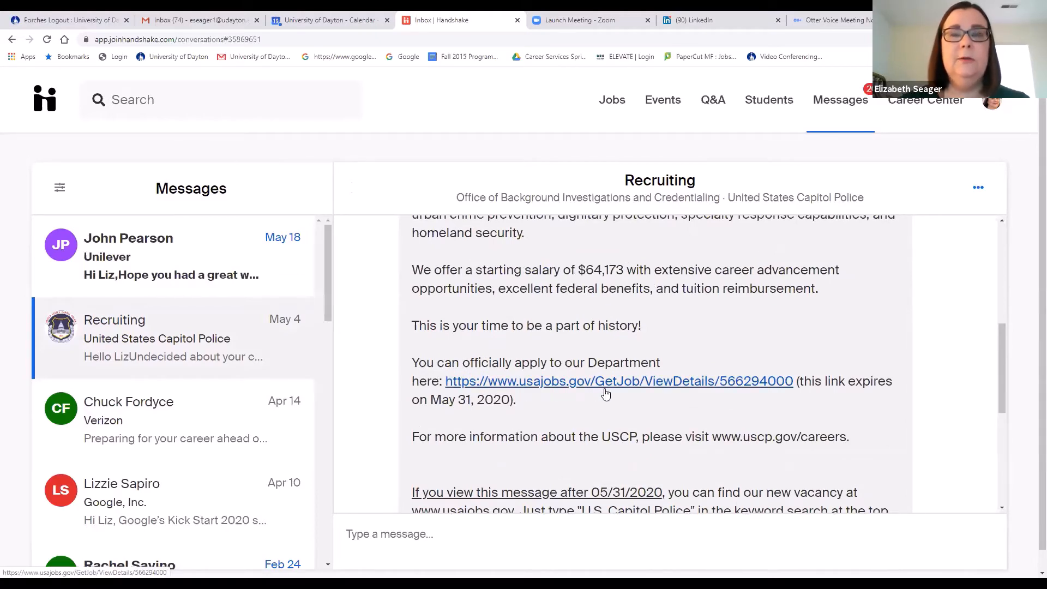
{"action": "scroll", "coordinate": [583, 392], "scroll_direction": "down", "scroll_amount": 1}
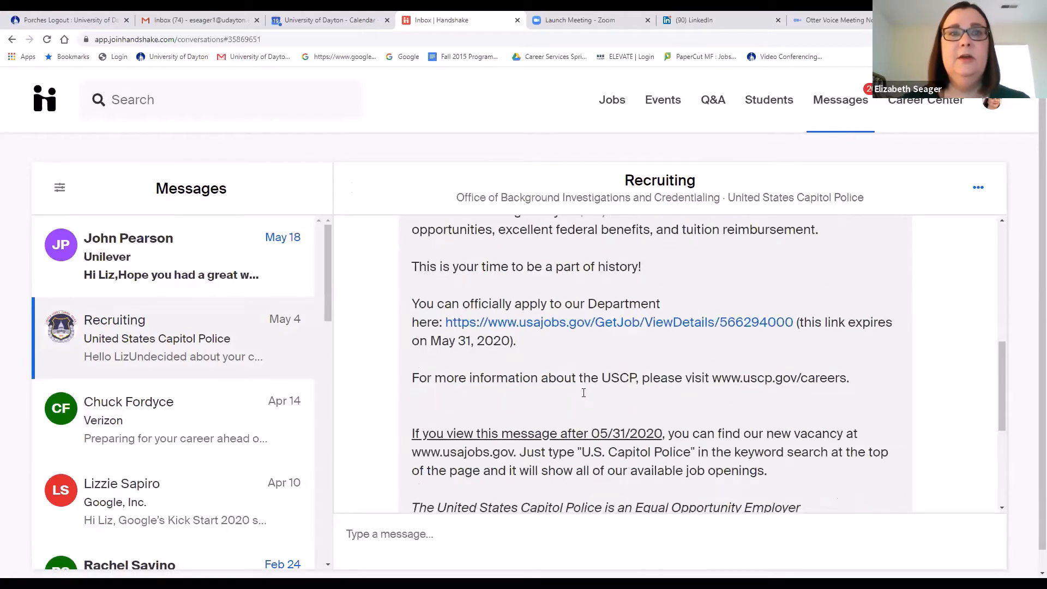
{"action": "scroll", "coordinate": [583, 393], "scroll_direction": "down", "scroll_amount": 4}
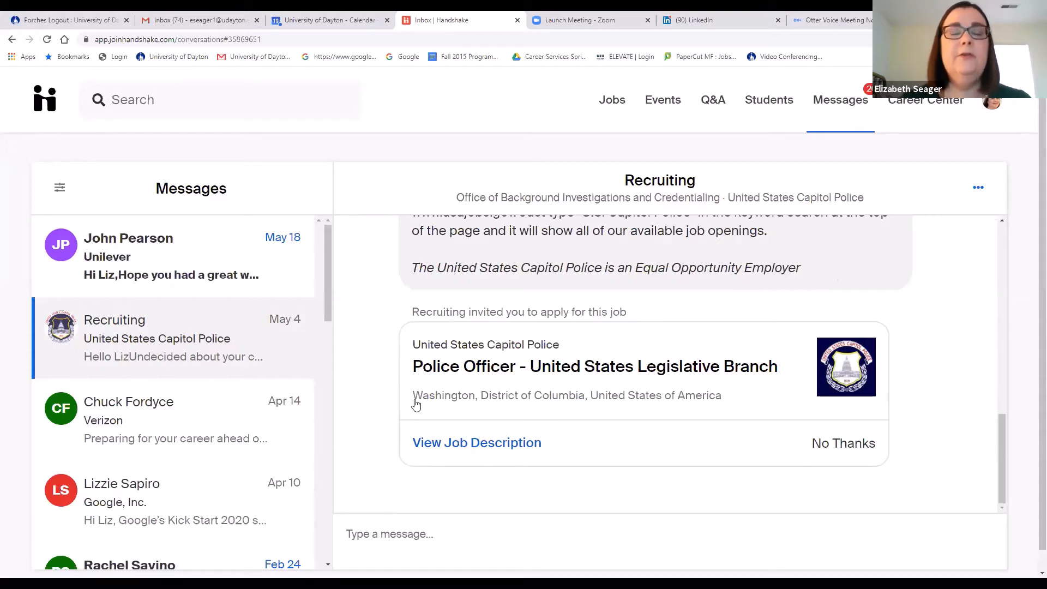
{"action": "left_click", "coordinate": [348, 537]}
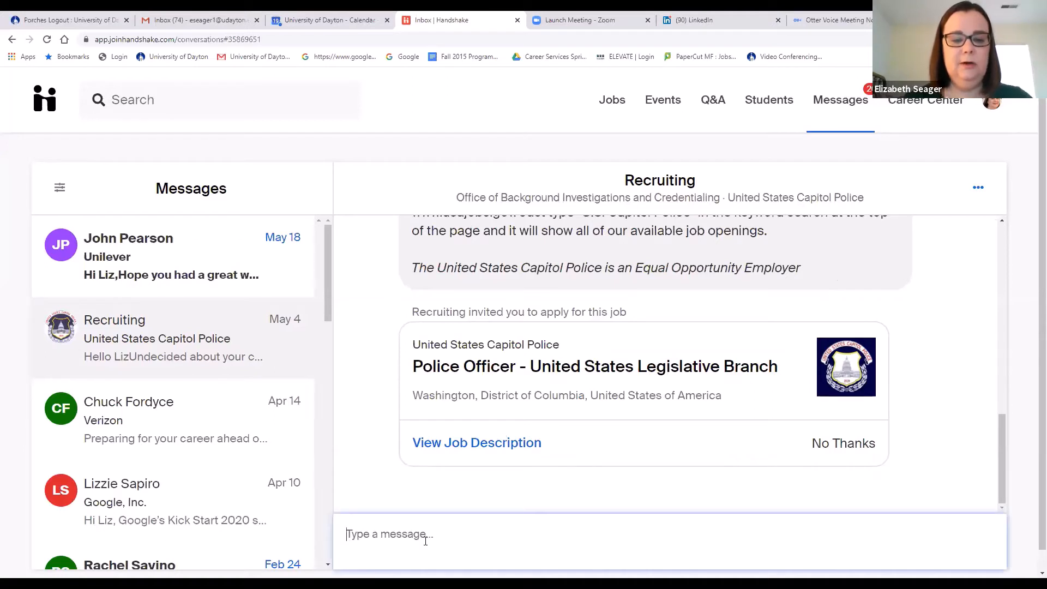
{"action": "type", "text": "HEllo."}
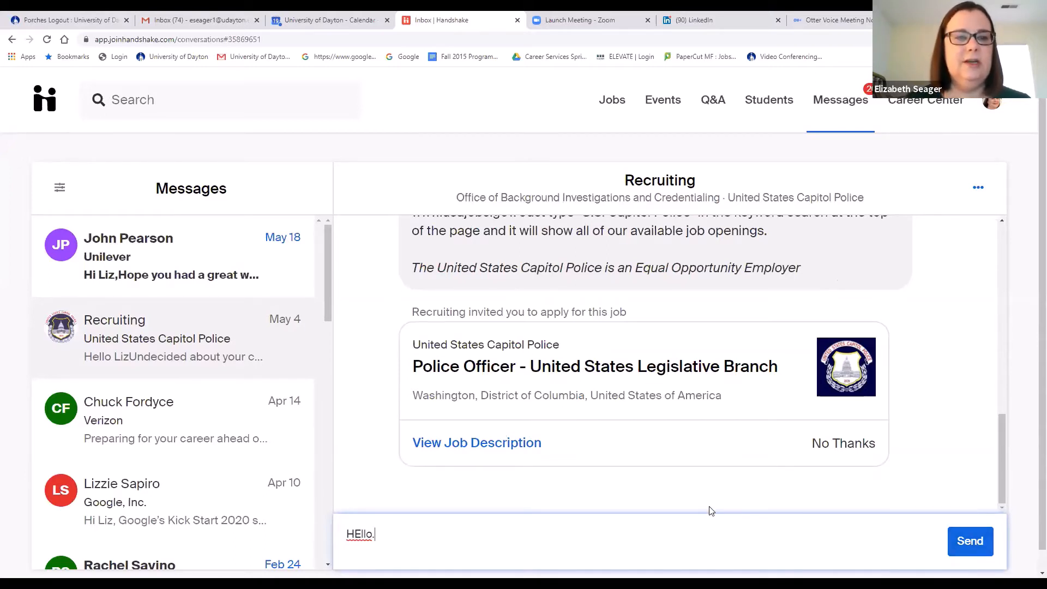
Open the Google, Inc. conversation and read the Kick Start 2020 message from its greeting to the registration link.
{"action": "left_click", "coordinate": [111, 506]}
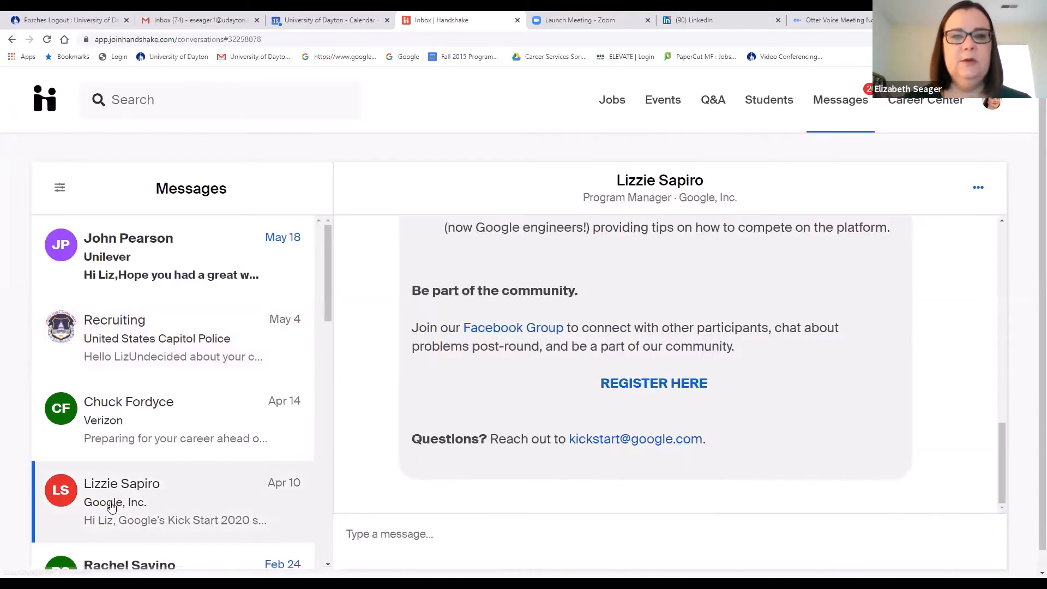
{"action": "scroll", "coordinate": [595, 309], "scroll_direction": "up", "scroll_amount": 1}
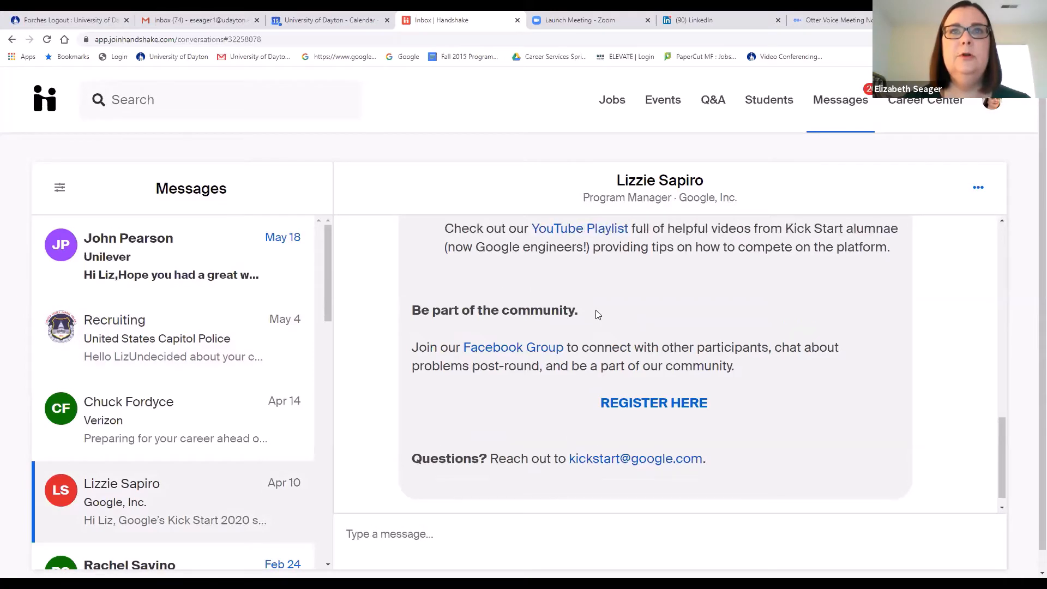
{"action": "scroll", "coordinate": [595, 309], "scroll_direction": "up", "scroll_amount": 15}
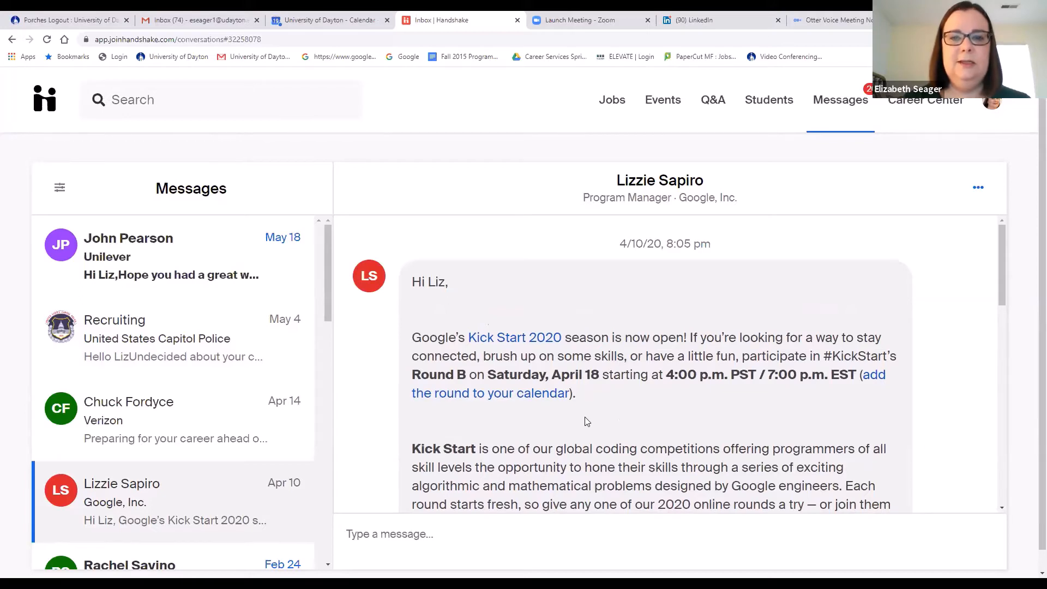
{"action": "scroll", "coordinate": [585, 417], "scroll_direction": "down", "scroll_amount": 3}
{"action": "scroll", "coordinate": [584, 420], "scroll_direction": "down", "scroll_amount": 1}
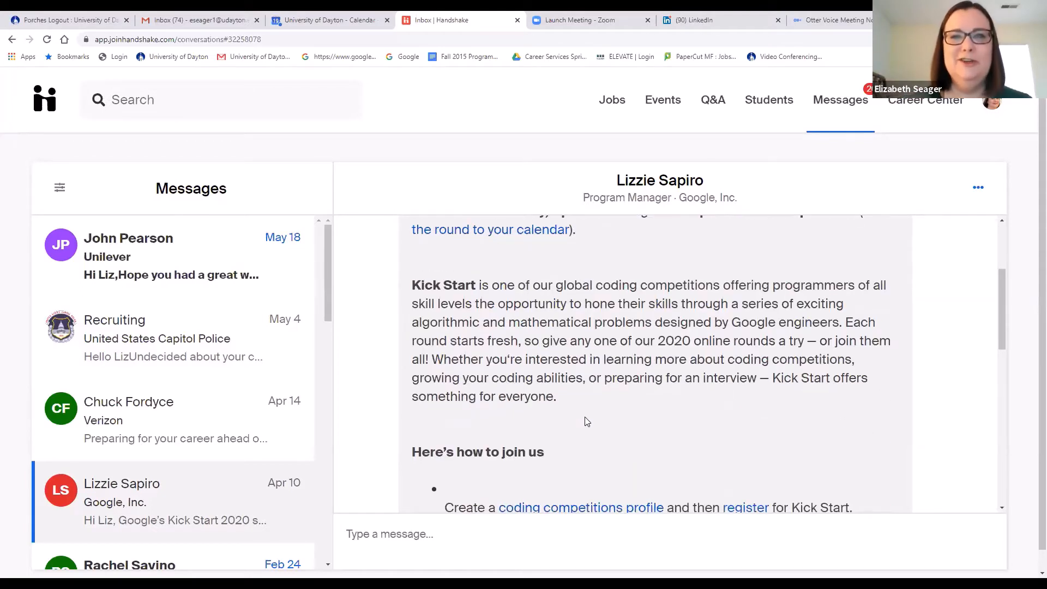
{"action": "scroll", "coordinate": [586, 419], "scroll_direction": "down", "scroll_amount": 5}
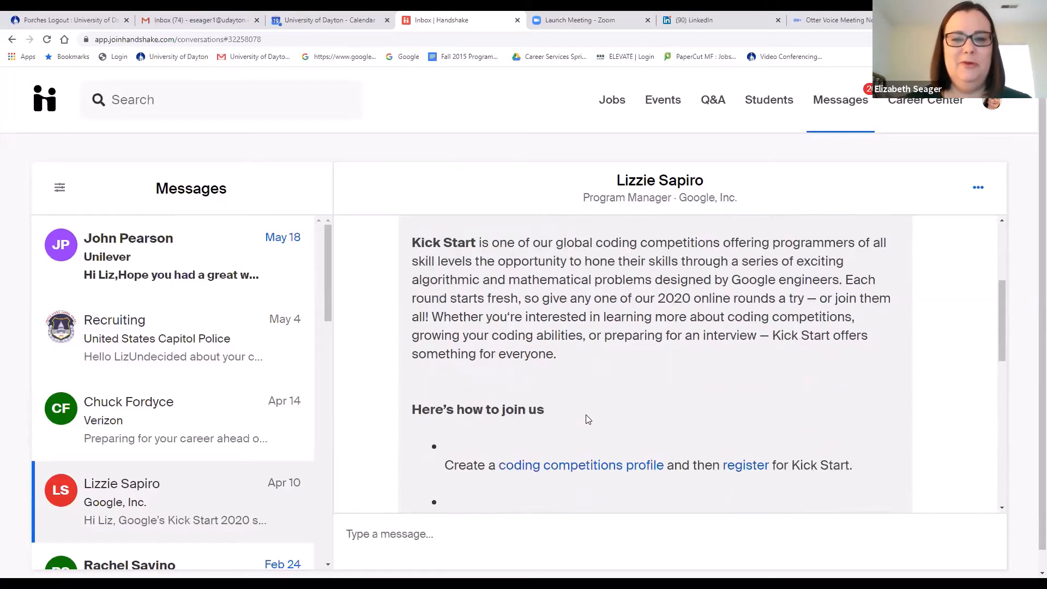
{"action": "scroll", "coordinate": [586, 419], "scroll_direction": "down", "scroll_amount": 5}
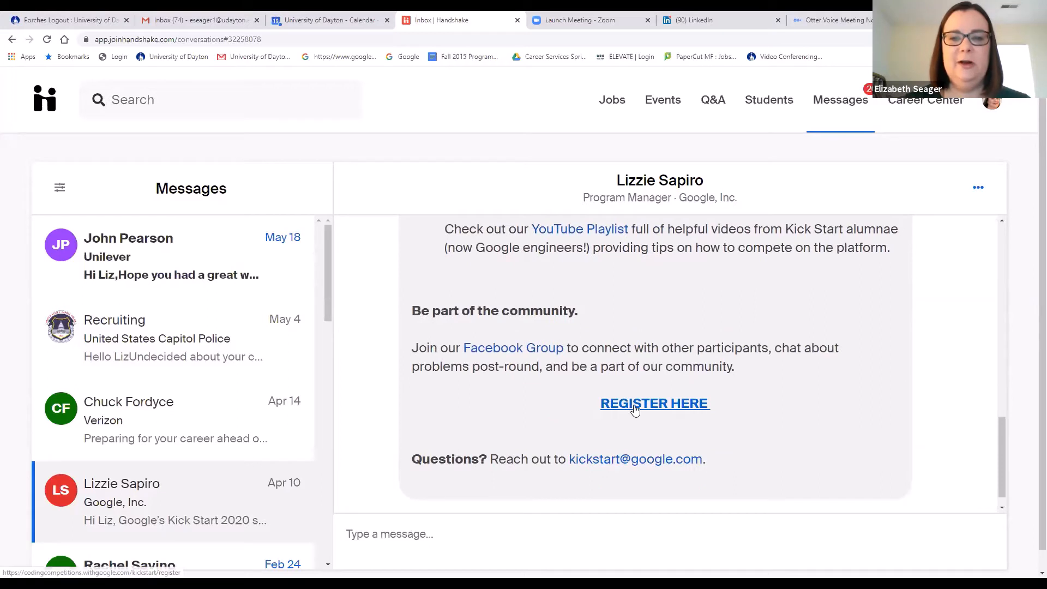
{"action": "scroll", "coordinate": [557, 421], "scroll_direction": "down", "scroll_amount": 2}
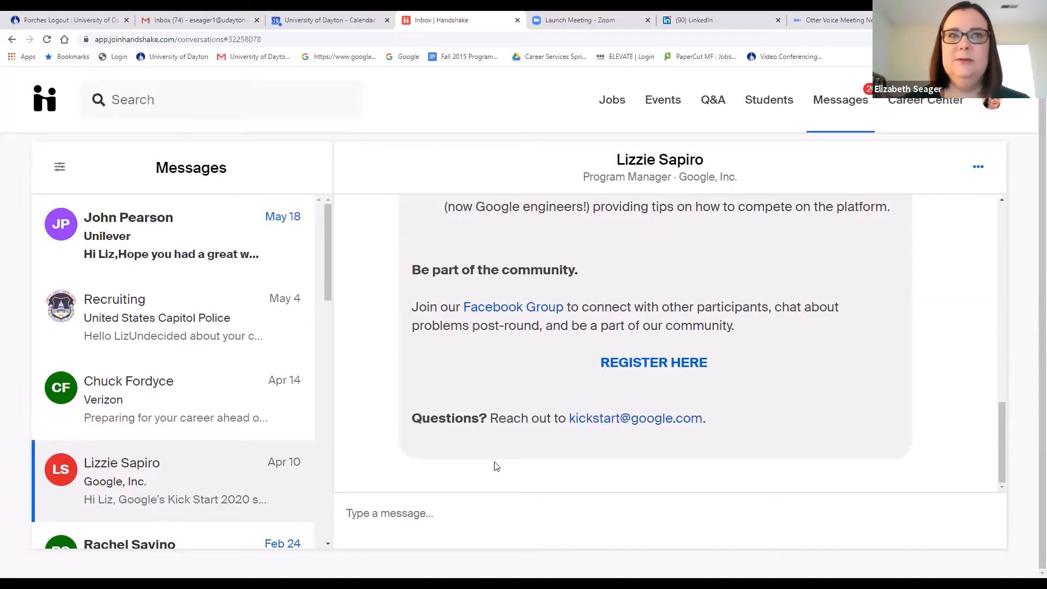
{"action": "scroll", "coordinate": [496, 466], "scroll_direction": "up", "scroll_amount": 6}
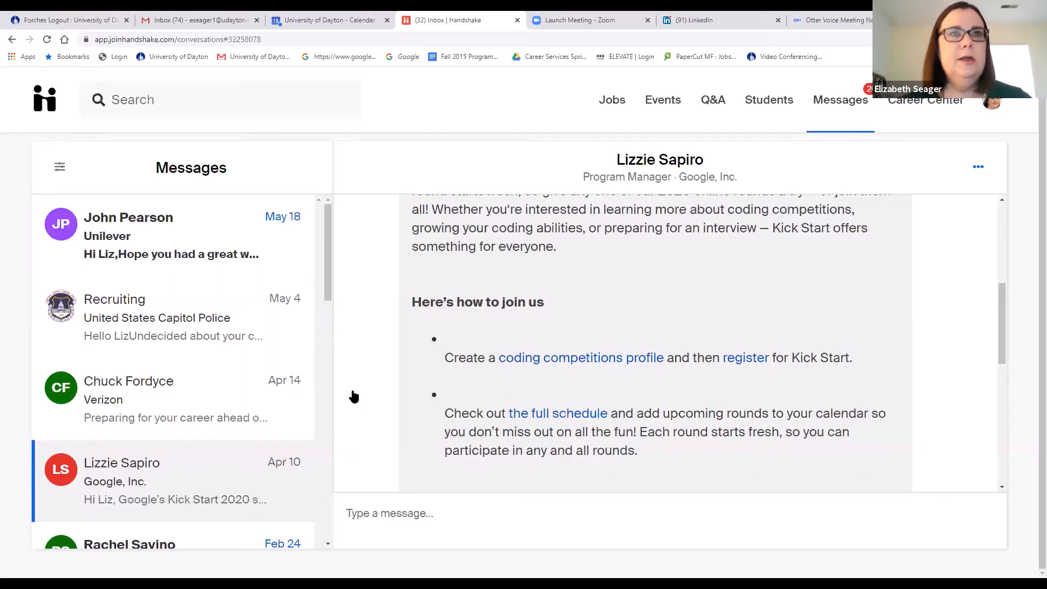
Go back to the home page, open the employer directory and show the full list of employers you follow.
{"action": "left_click", "coordinate": [37, 103]}
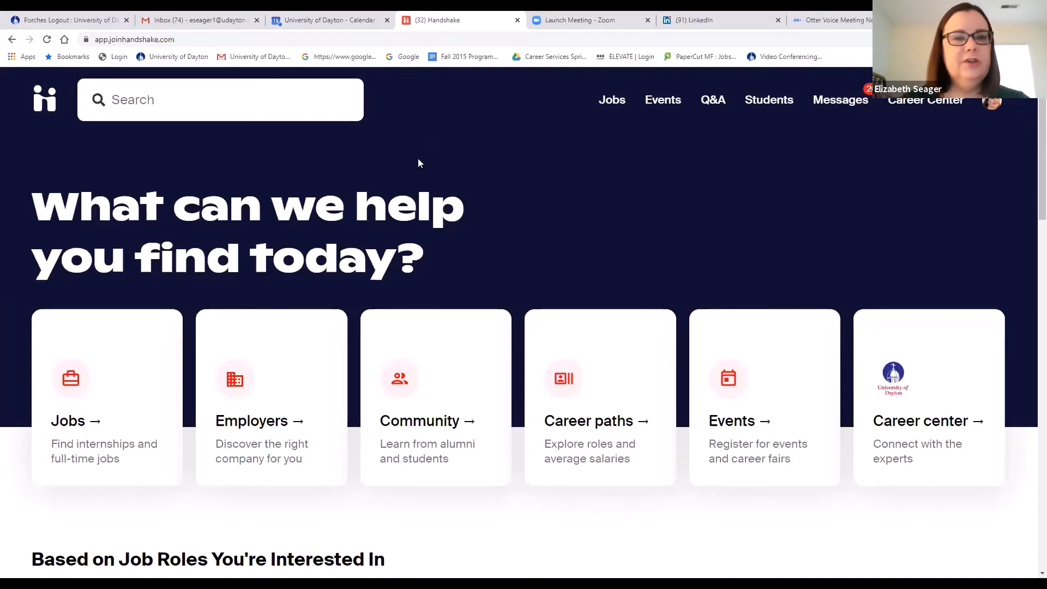
{"action": "left_click", "coordinate": [256, 427]}
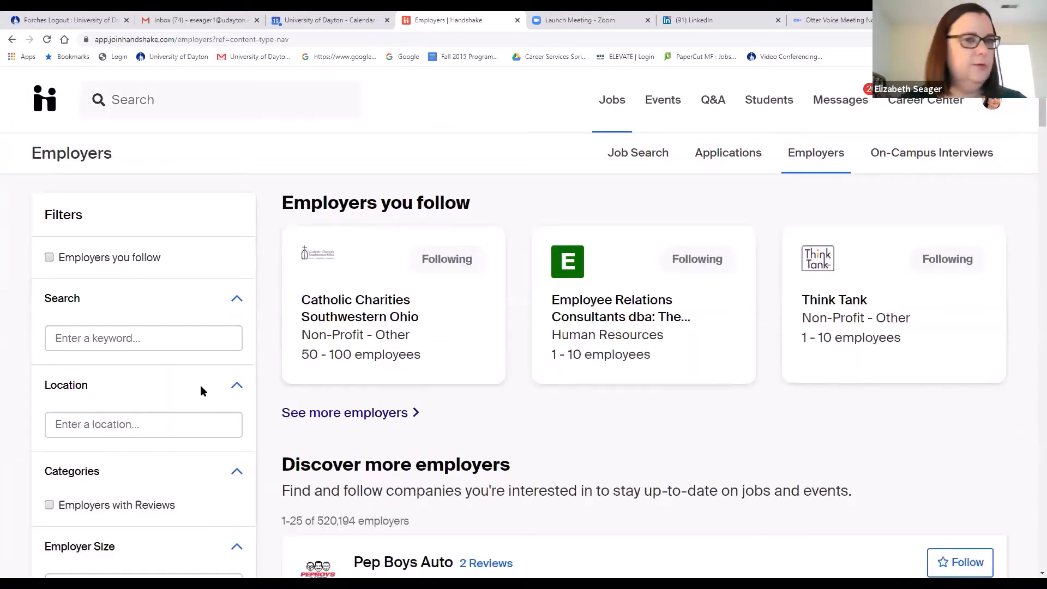
{"action": "scroll", "coordinate": [397, 386], "scroll_direction": "down", "scroll_amount": 2}
{"action": "scroll", "coordinate": [540, 382], "scroll_direction": "up", "scroll_amount": 2}
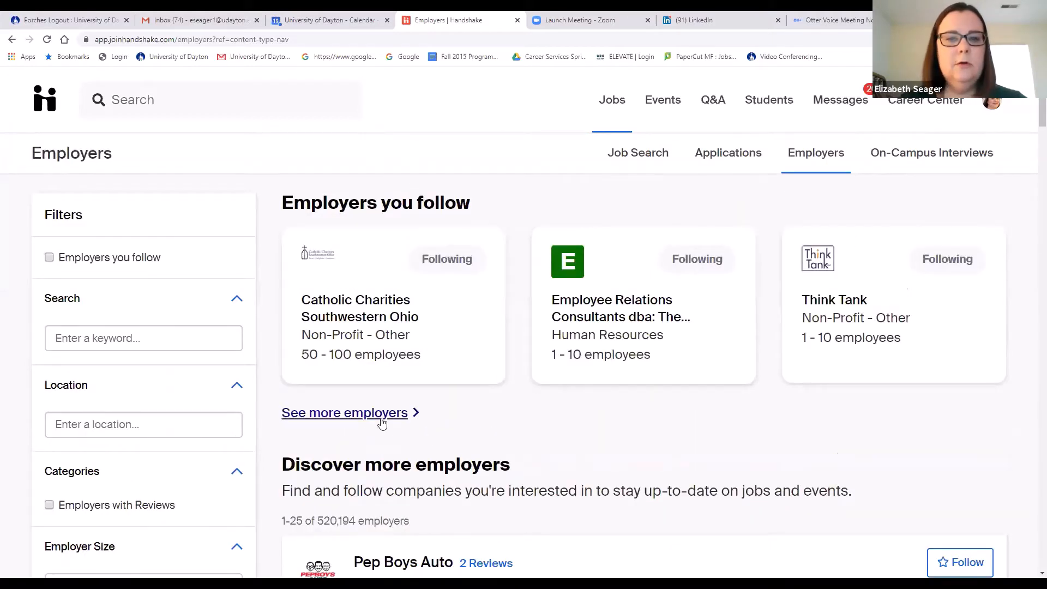
{"action": "left_click", "coordinate": [381, 423]}
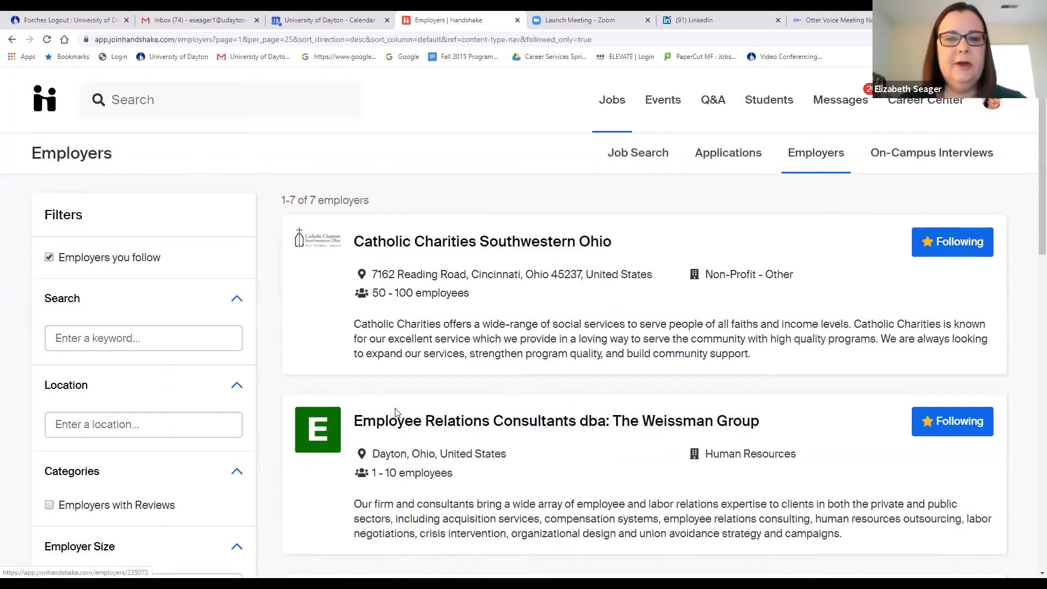
Browse the list of followed employers and open Randstad's employer page.
{"action": "scroll", "coordinate": [396, 413], "scroll_direction": "down", "scroll_amount": 10}
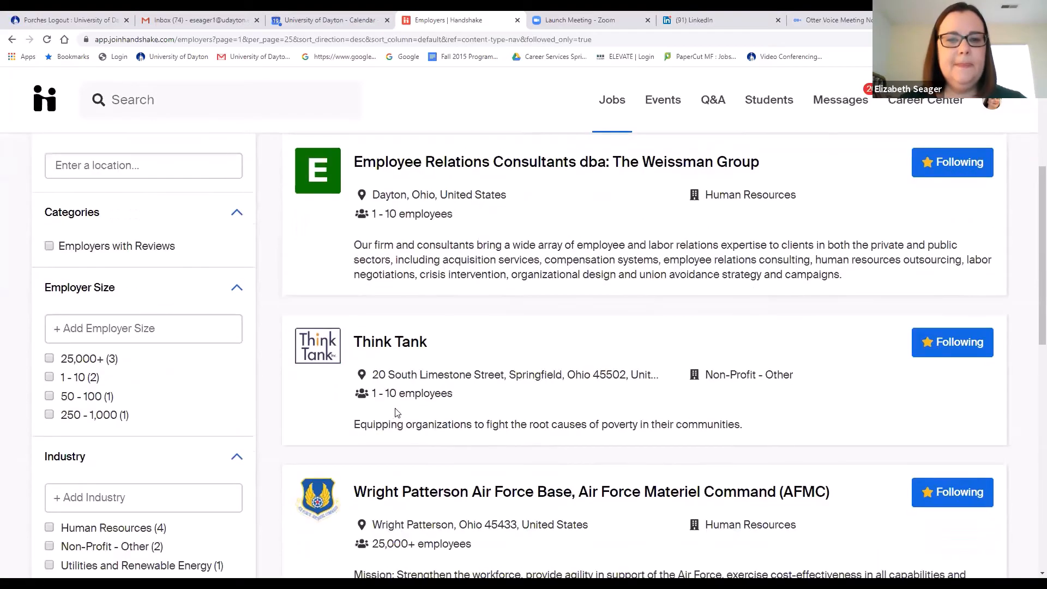
{"action": "scroll", "coordinate": [396, 413], "scroll_direction": "down", "scroll_amount": 3}
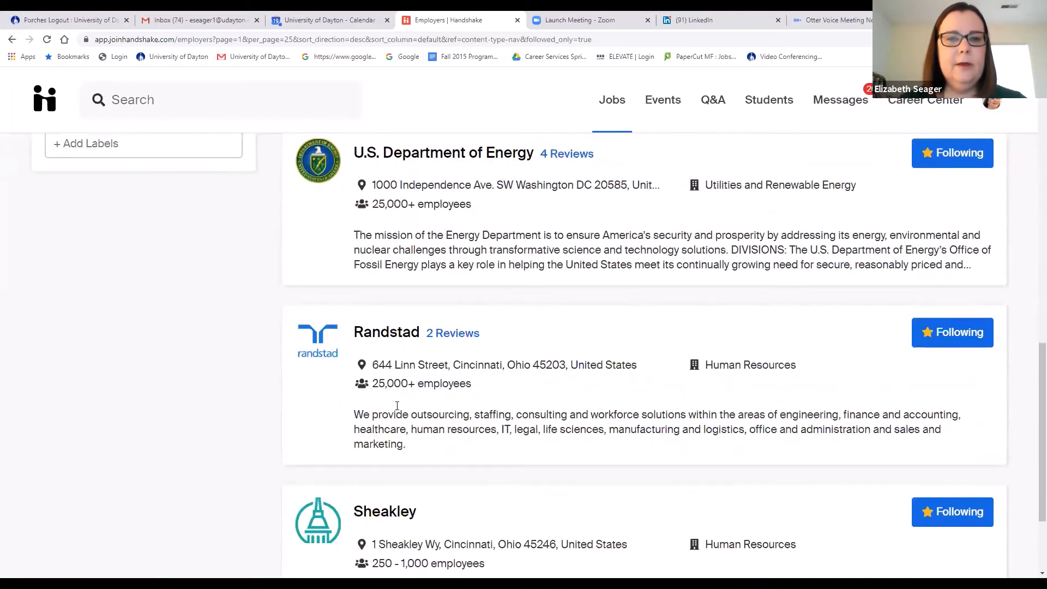
{"action": "left_click", "coordinate": [380, 333]}
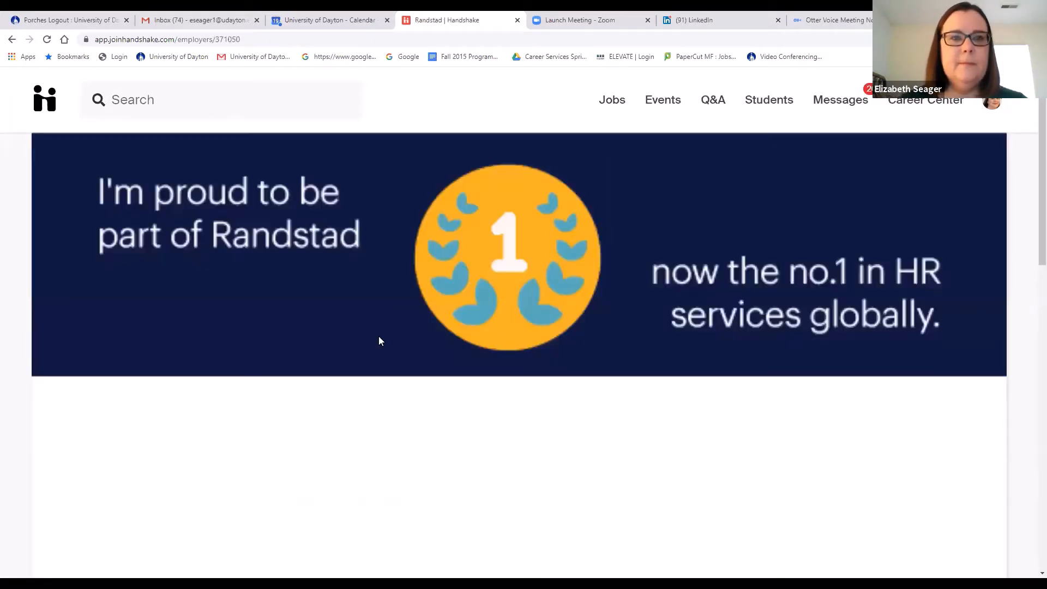
Review Randstad's employer page, covering its description, contact information, former student workers, job postings and public staff list.
{"action": "scroll", "coordinate": [376, 347], "scroll_direction": "down", "scroll_amount": 6}
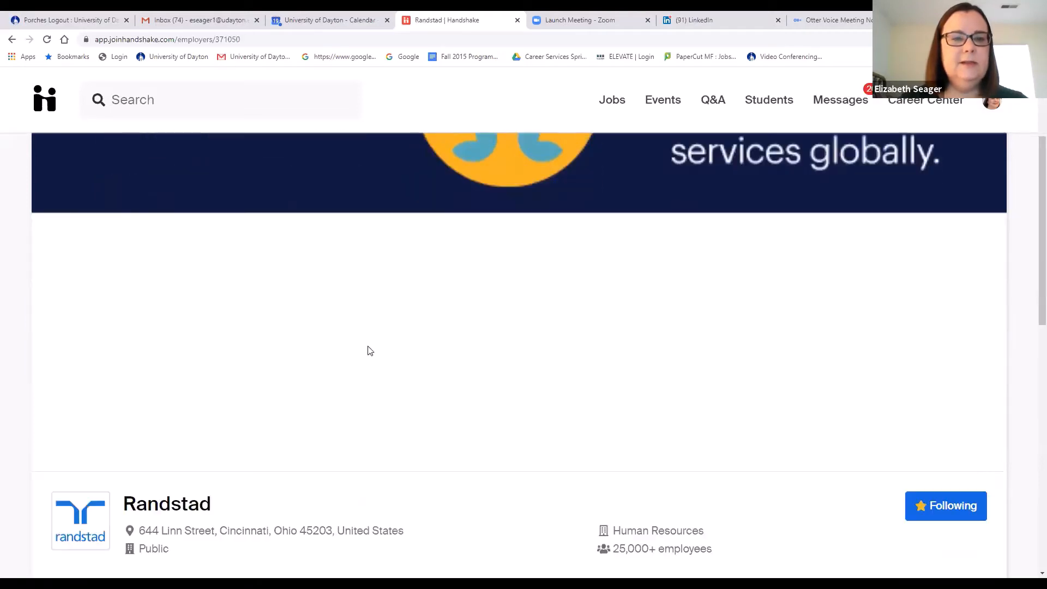
{"action": "scroll", "coordinate": [368, 350], "scroll_direction": "down", "scroll_amount": 4}
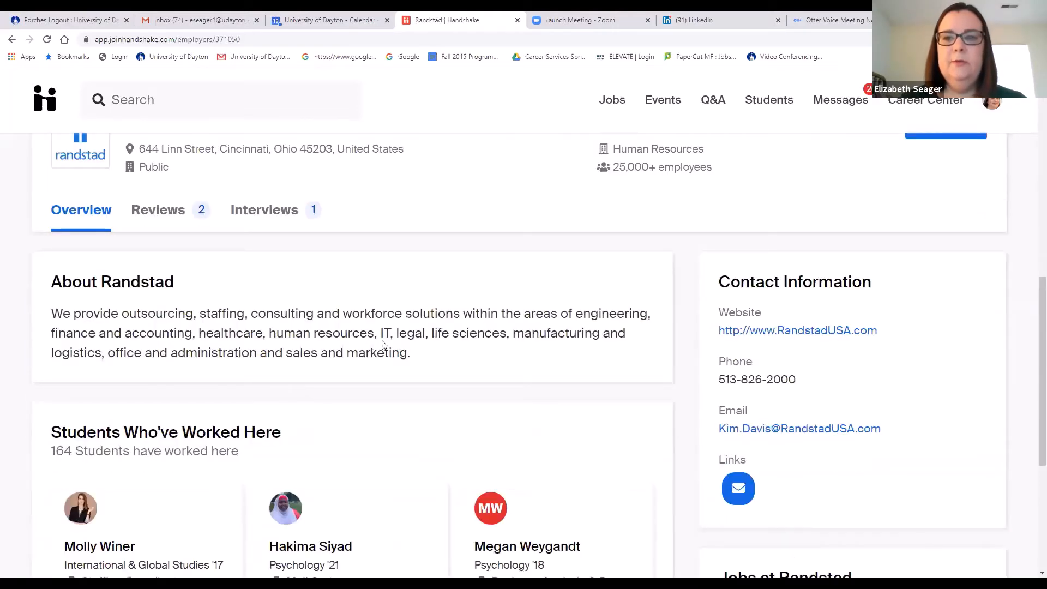
{"action": "scroll", "coordinate": [680, 567], "scroll_direction": "down", "scroll_amount": 1}
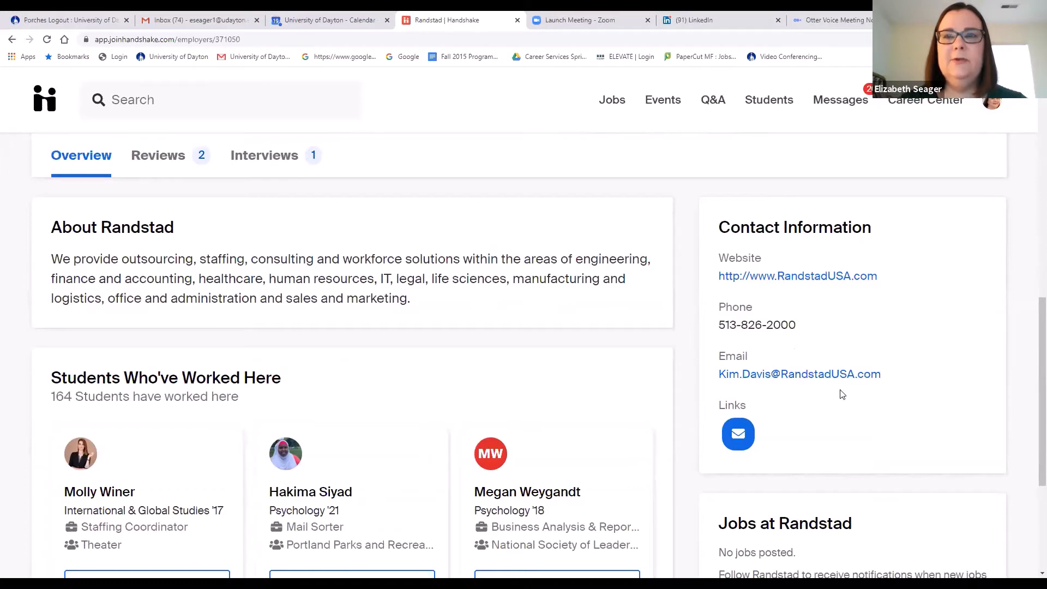
{"action": "scroll", "coordinate": [842, 394], "scroll_direction": "down", "scroll_amount": 4}
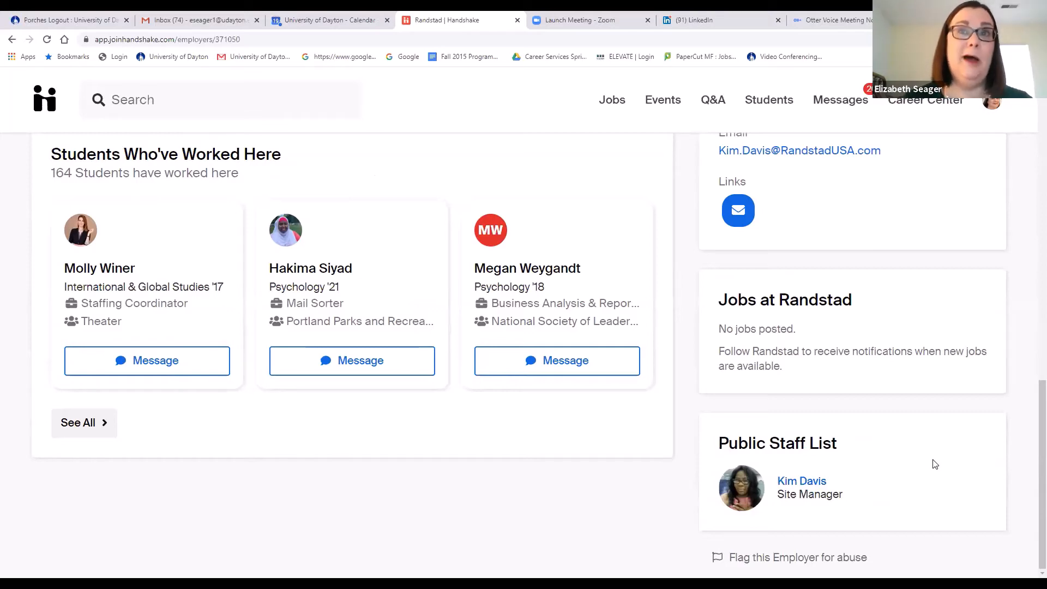
{"action": "scroll", "coordinate": [934, 464], "scroll_direction": "up", "scroll_amount": 2}
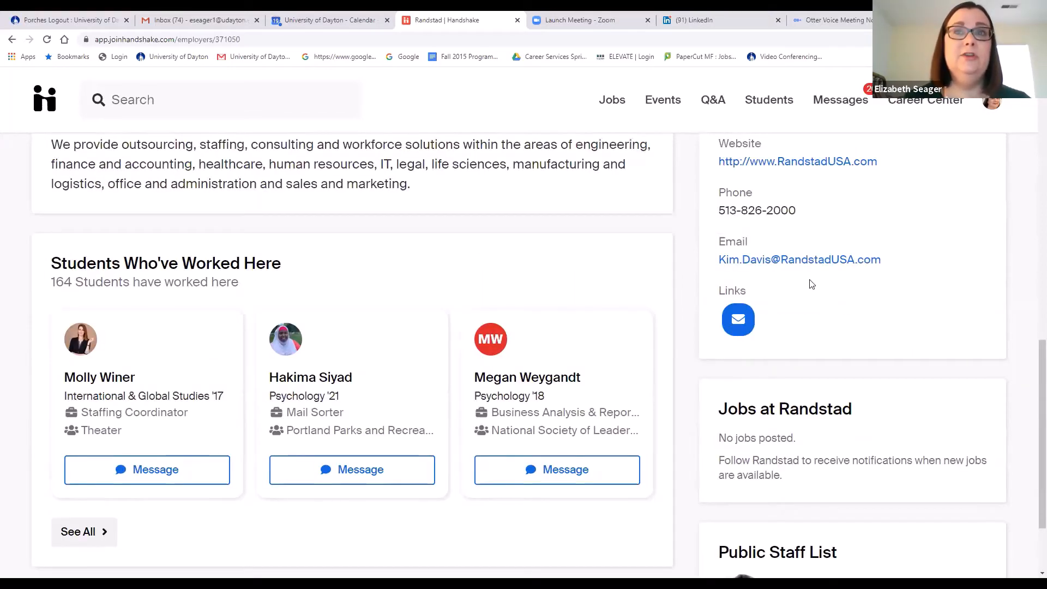
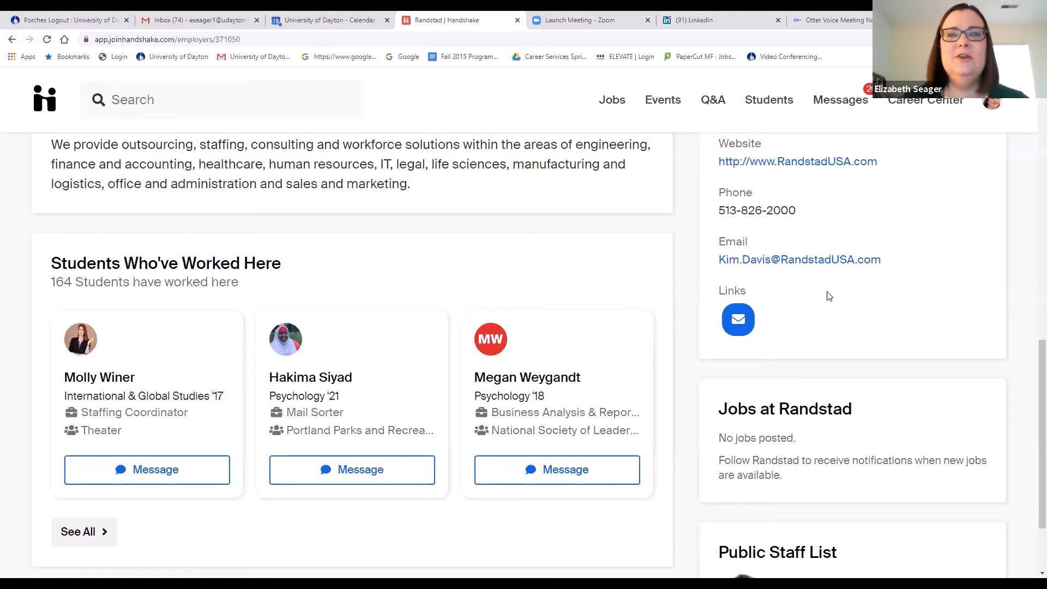
Switch to LinkedIn, search for Randstad among people and look through the resulting profiles.
{"action": "left_click", "coordinate": [736, 30]}
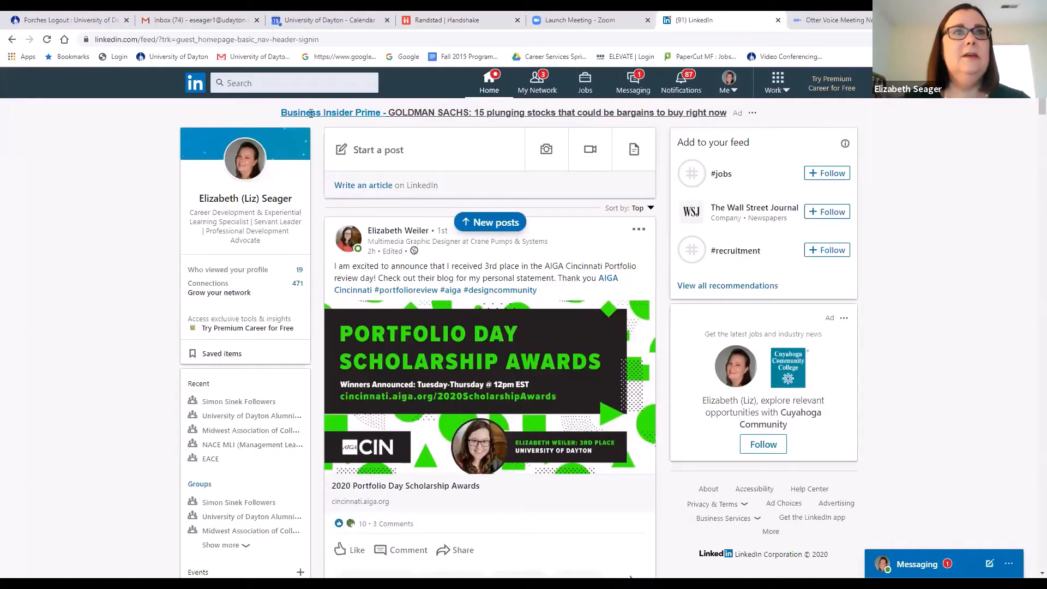
{"action": "left_click", "coordinate": [295, 83]}
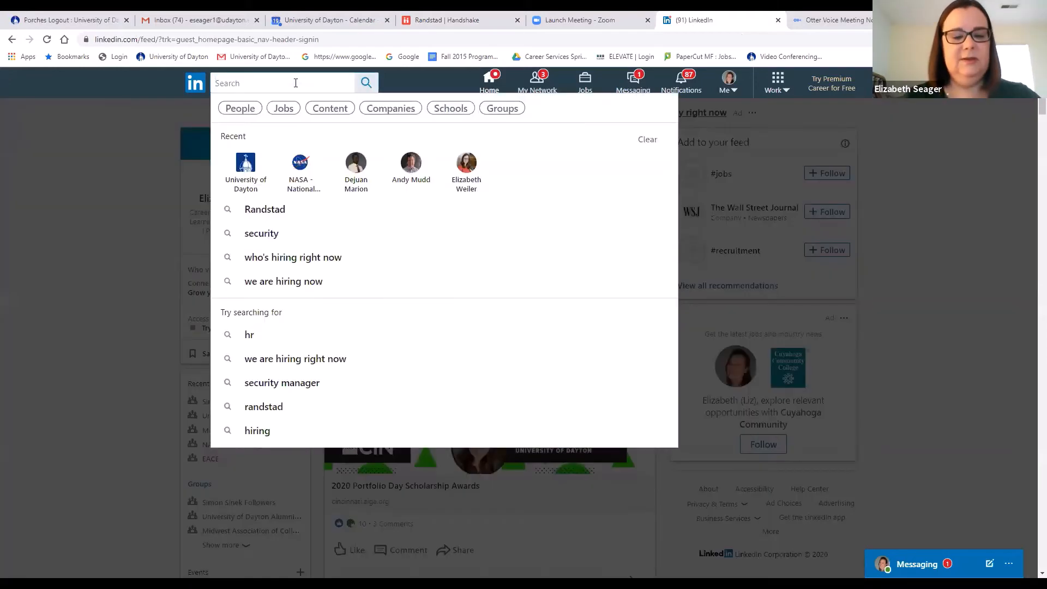
{"action": "type", "text": "rand"}
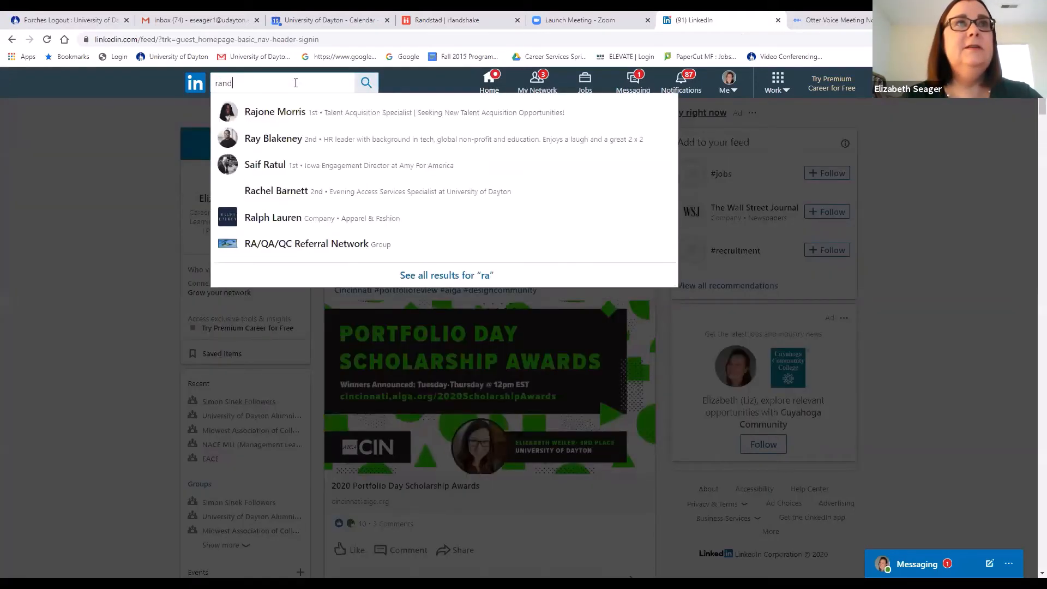
{"action": "type", "text": "stad"}
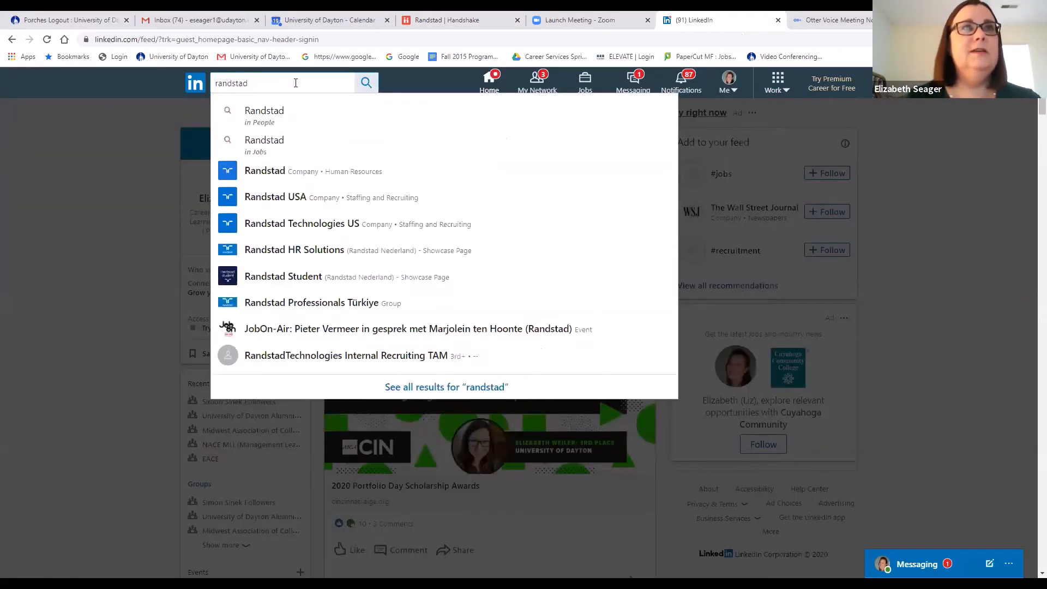
{"action": "left_click", "coordinate": [274, 117]}
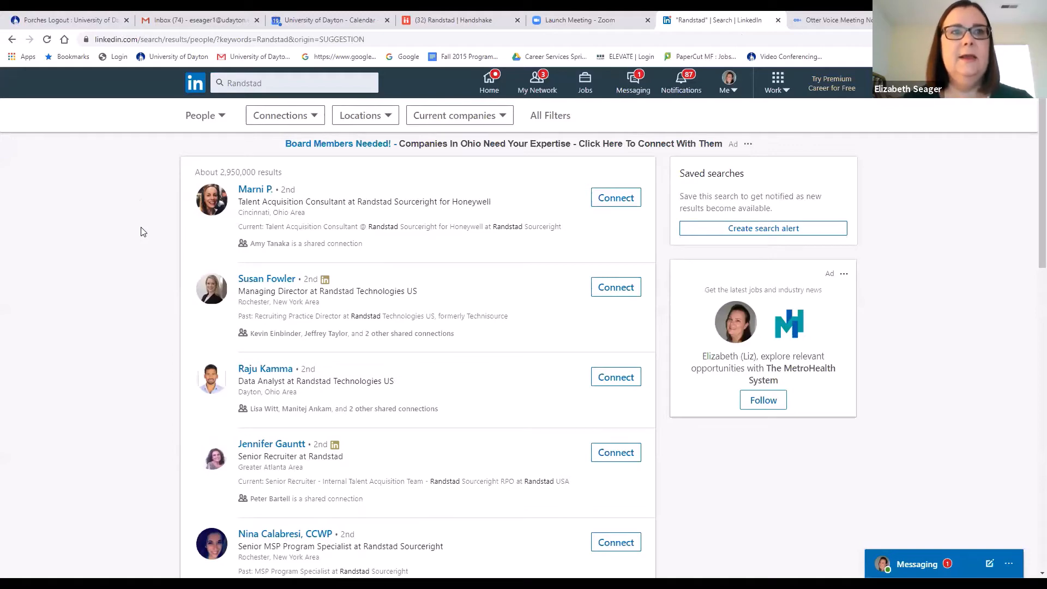
{"action": "scroll", "coordinate": [140, 232], "scroll_direction": "down", "scroll_amount": 1}
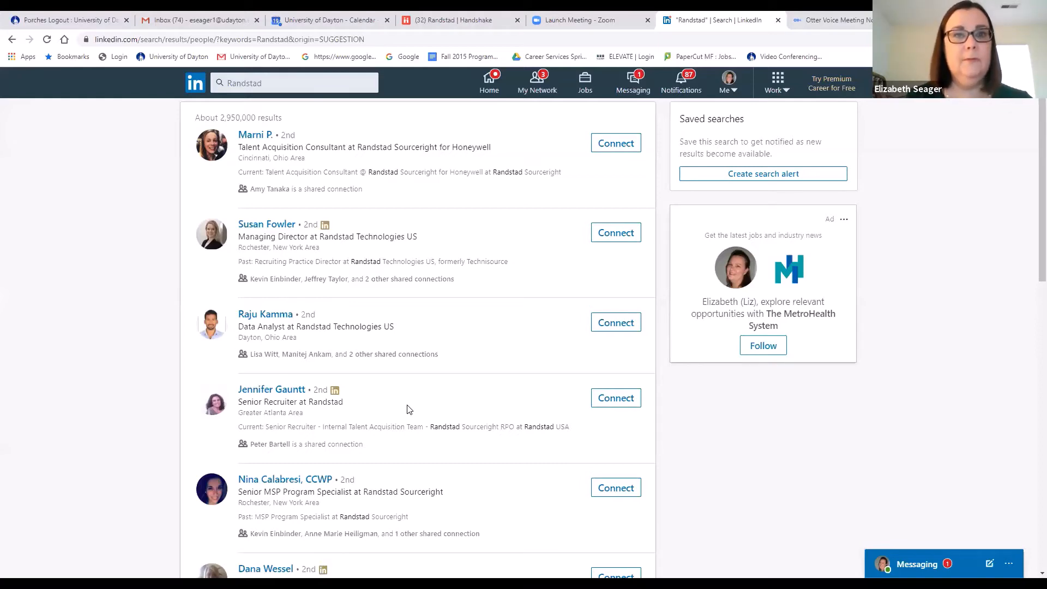
{"action": "scroll", "coordinate": [406, 381], "scroll_direction": "down", "scroll_amount": 3}
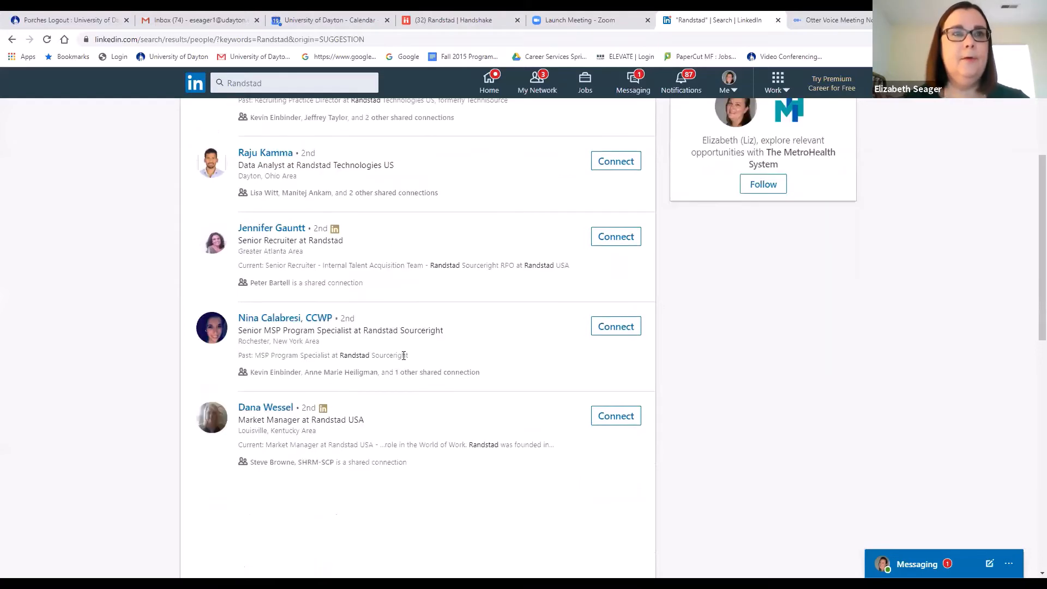
{"action": "scroll", "coordinate": [404, 365], "scroll_direction": "up", "scroll_amount": 5}
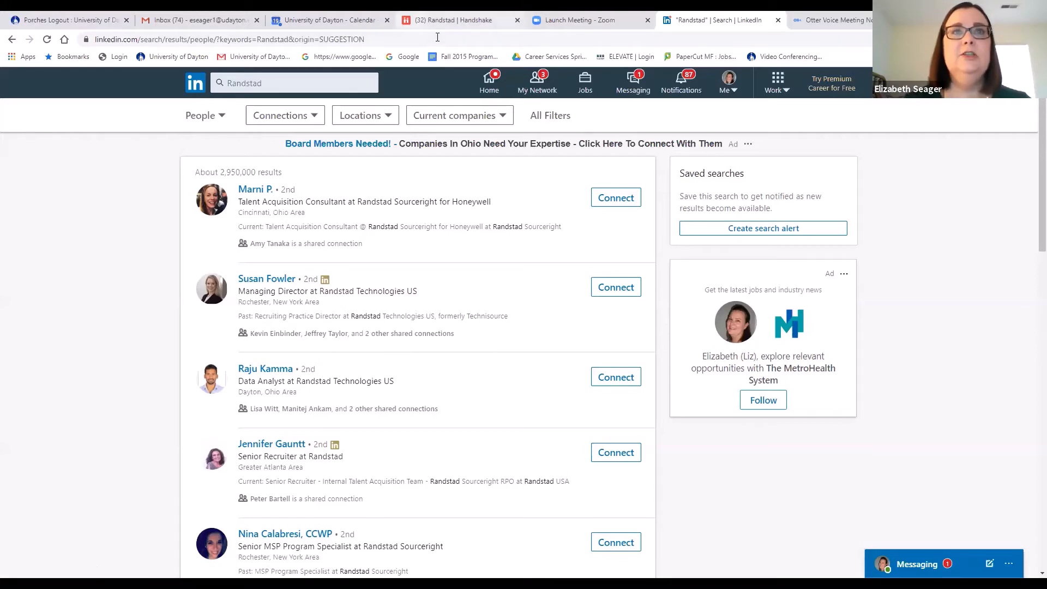
Switch back to Handshake and return from Randstad's page to the home page.
{"action": "left_click", "coordinate": [438, 20]}
{"action": "scroll", "coordinate": [422, 292], "scroll_direction": "up", "scroll_amount": 4}
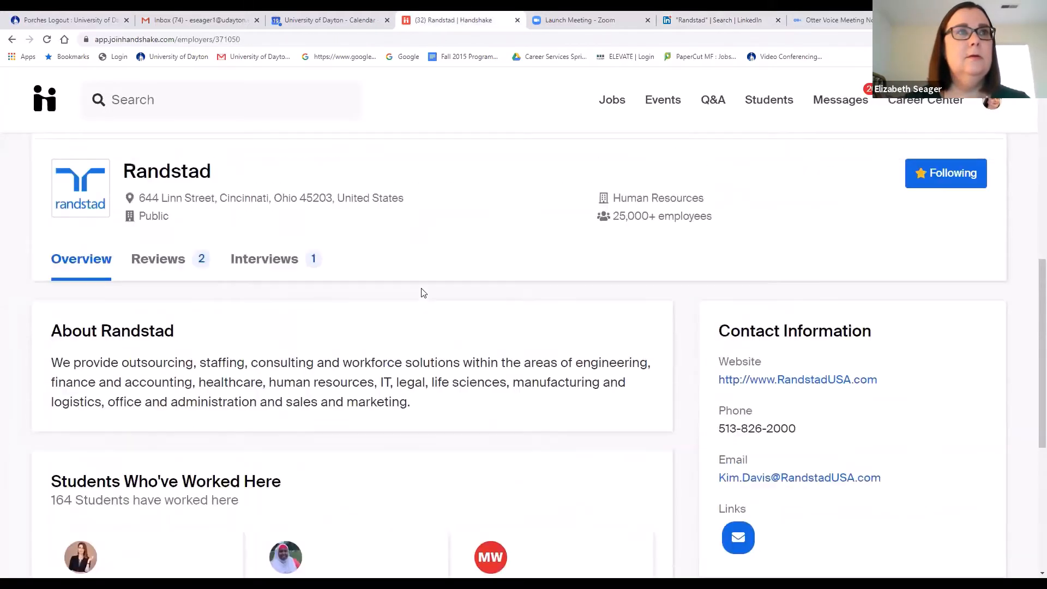
{"action": "scroll", "coordinate": [318, 210], "scroll_direction": "up", "scroll_amount": 4}
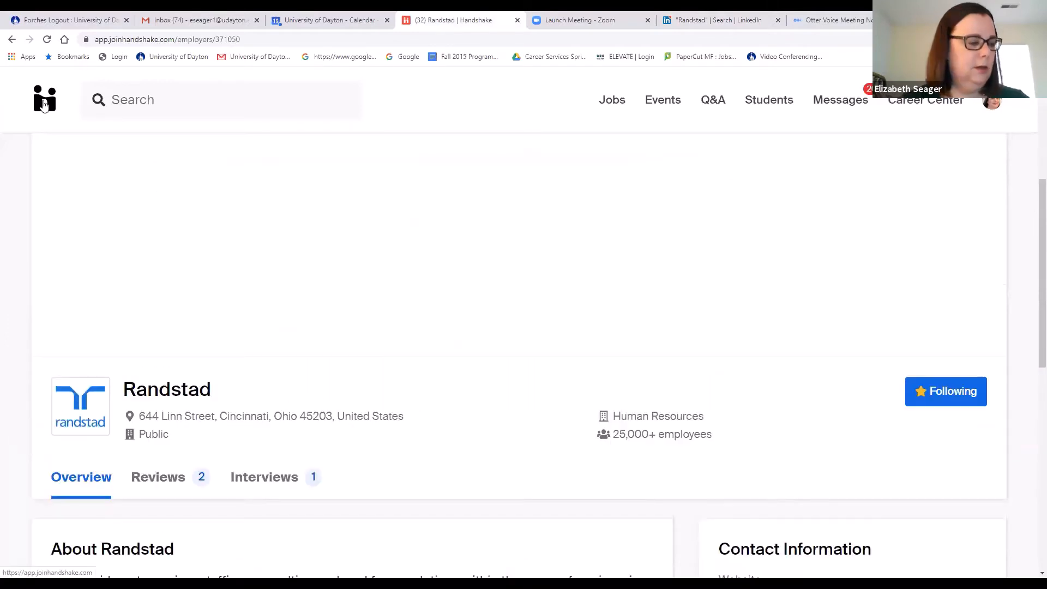
{"action": "left_click", "coordinate": [45, 104]}
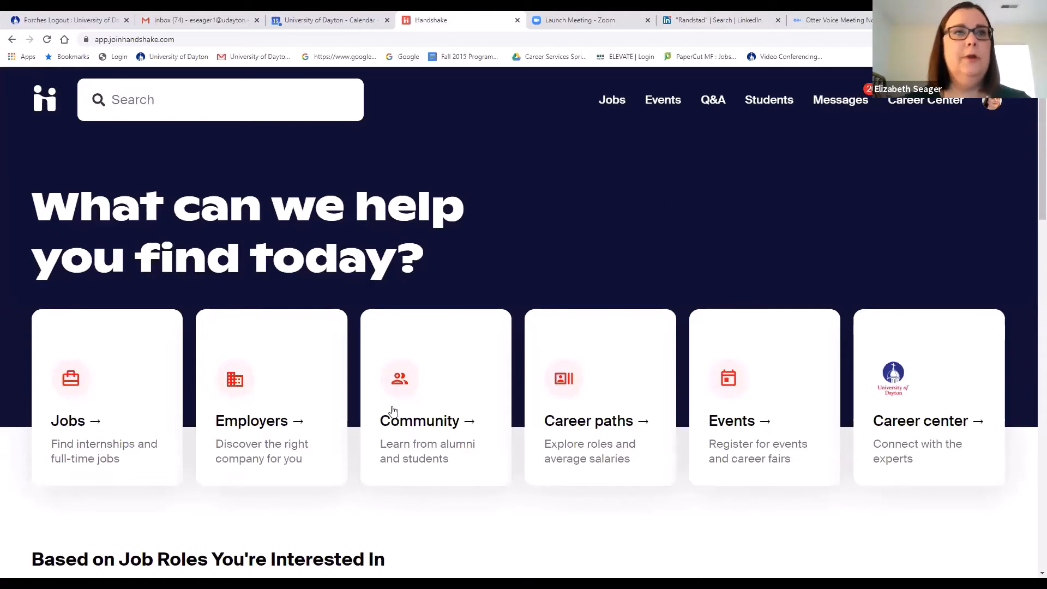
Open the employer directory, list all employers you follow and open Randstad's page from that list.
{"action": "left_click", "coordinate": [242, 428]}
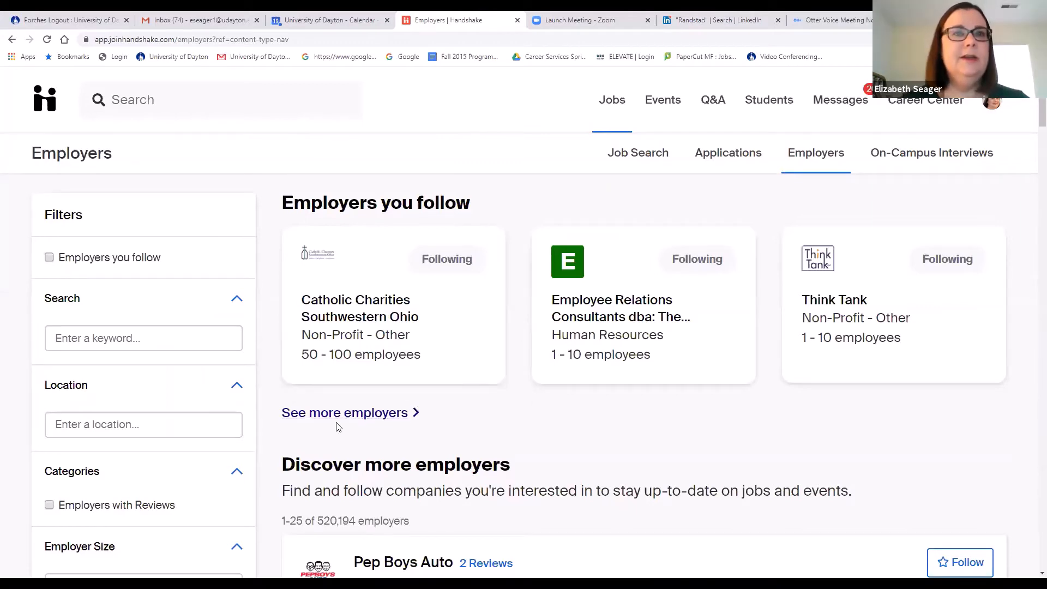
{"action": "scroll", "coordinate": [367, 403], "scroll_direction": "down", "scroll_amount": 1}
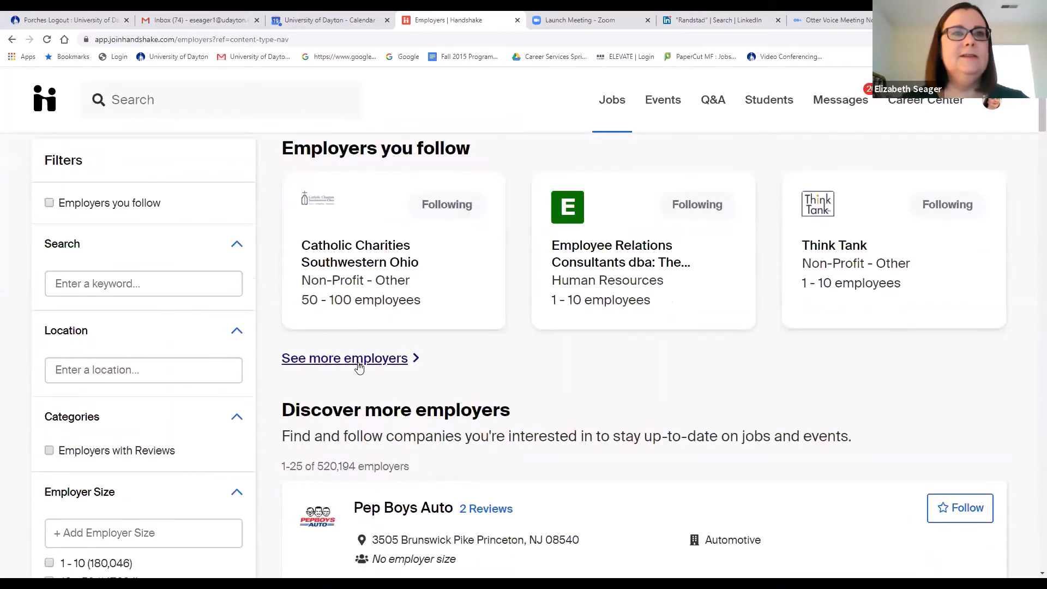
{"action": "left_click", "coordinate": [347, 360]}
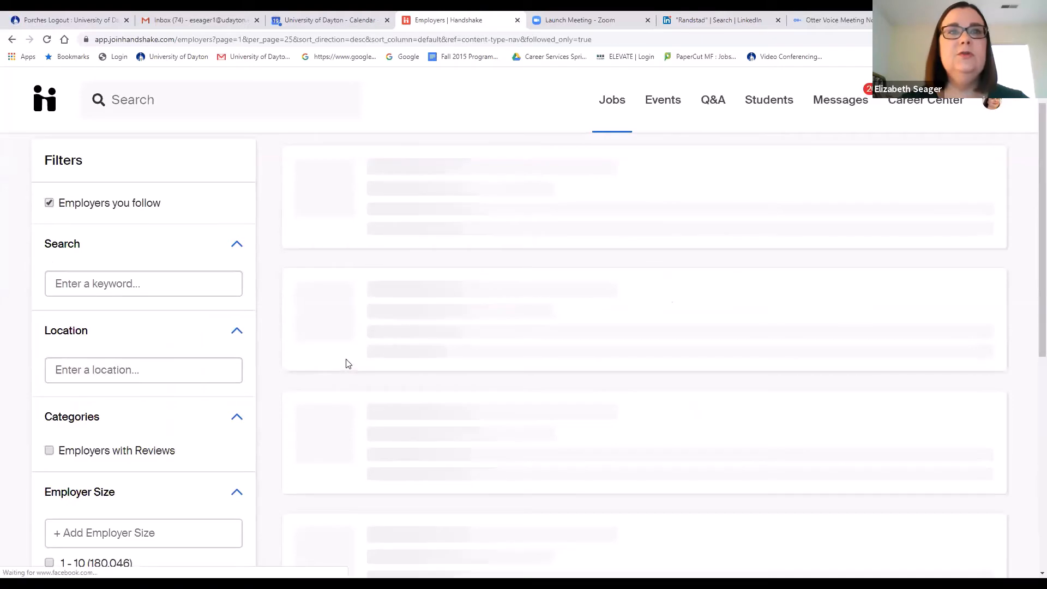
{"action": "scroll", "coordinate": [368, 369], "scroll_direction": "down", "scroll_amount": 15}
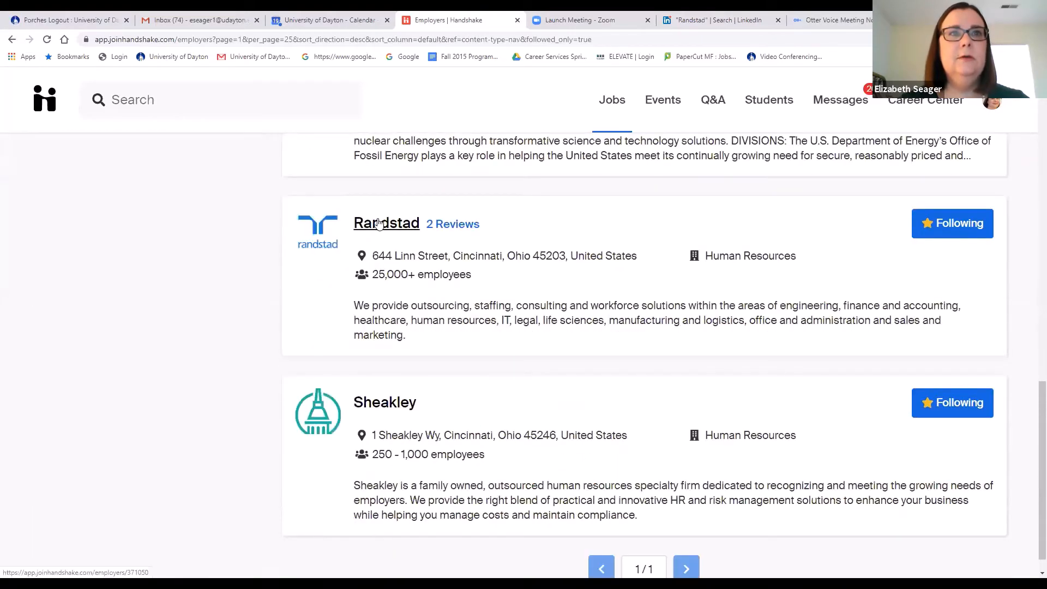
{"action": "left_click", "coordinate": [379, 224]}
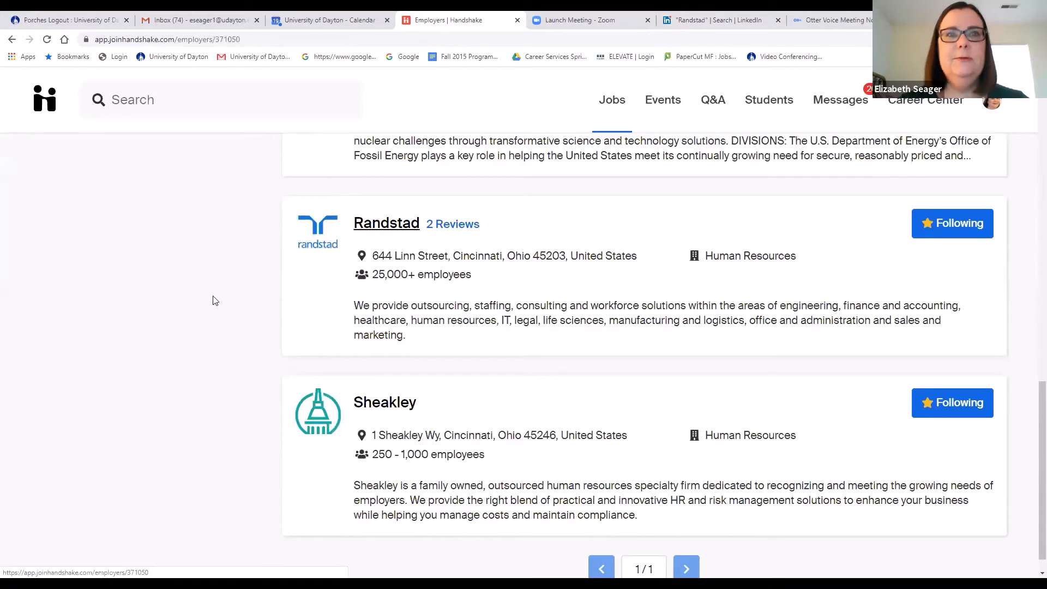
Read Randstad's overview through to the section on students who have worked there.
{"action": "scroll", "coordinate": [213, 297], "scroll_direction": "down", "scroll_amount": 3}
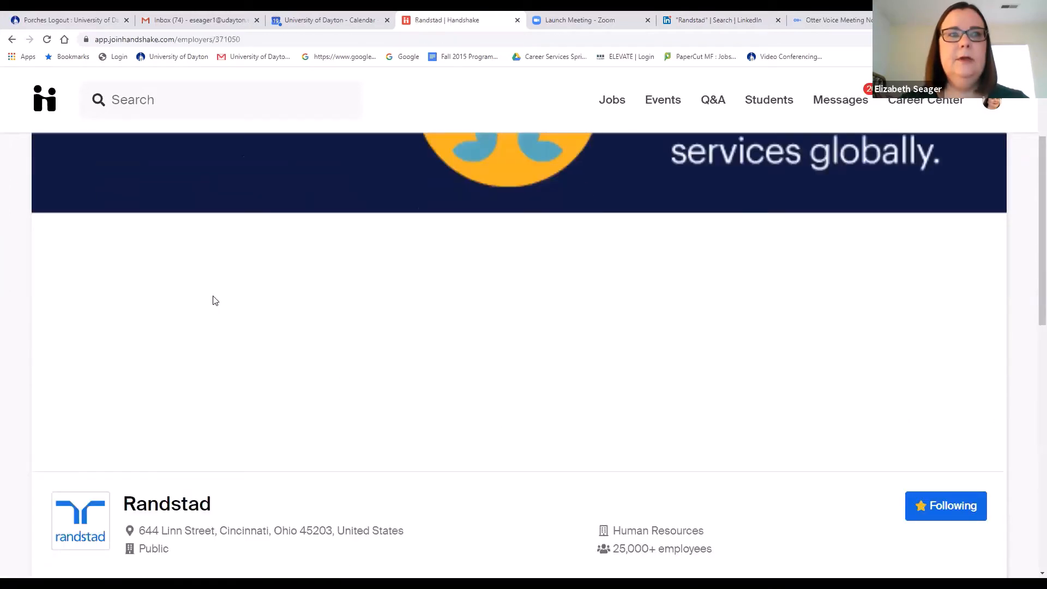
{"action": "scroll", "coordinate": [213, 301], "scroll_direction": "down", "scroll_amount": 6}
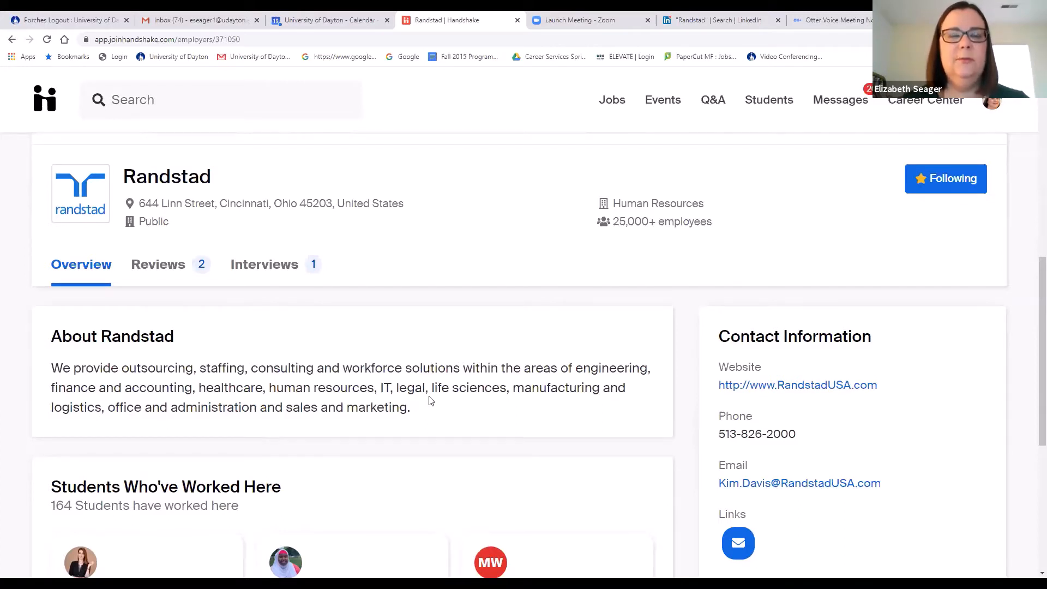
{"action": "scroll", "coordinate": [430, 401], "scroll_direction": "down", "scroll_amount": 6}
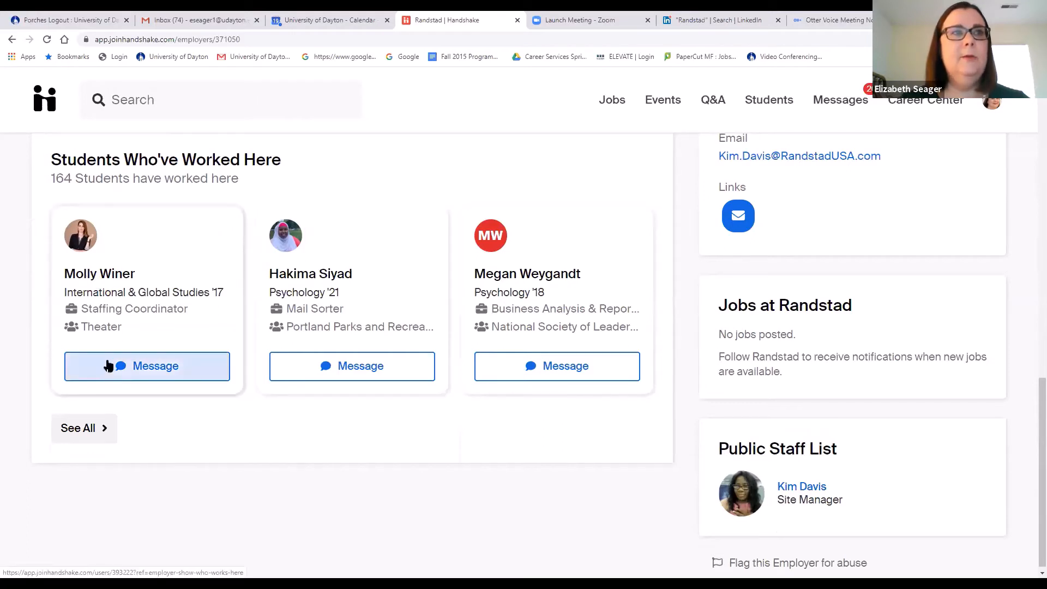
Open the profile of the first student who worked at Randstad and review the journey, education, skills and work experience.
{"action": "left_click", "coordinate": [98, 275]}
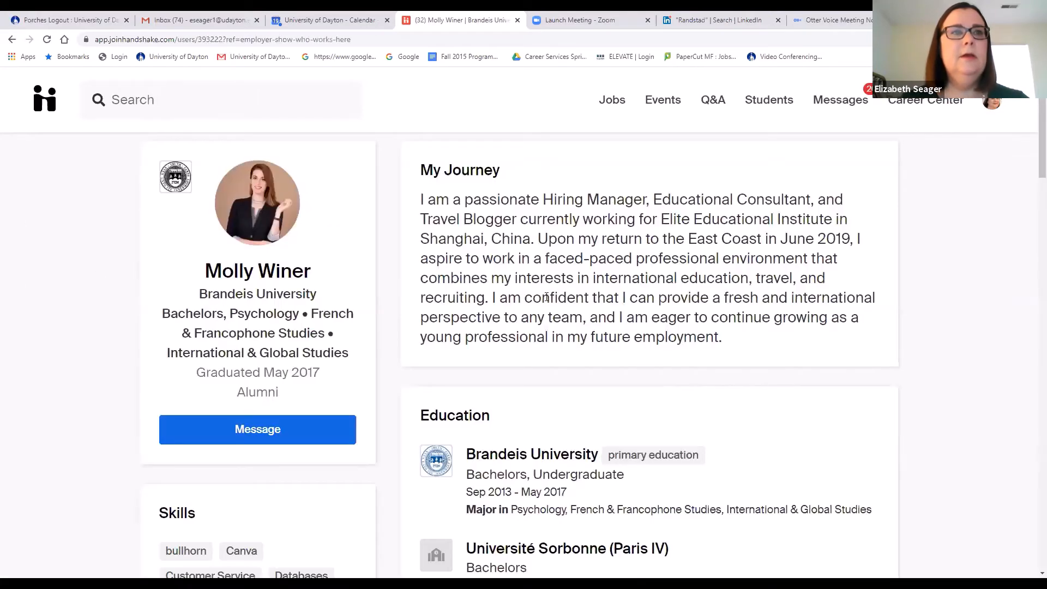
{"action": "scroll", "coordinate": [606, 293], "scroll_direction": "down", "scroll_amount": 1}
{"action": "scroll", "coordinate": [606, 293], "scroll_direction": "down", "scroll_amount": 7}
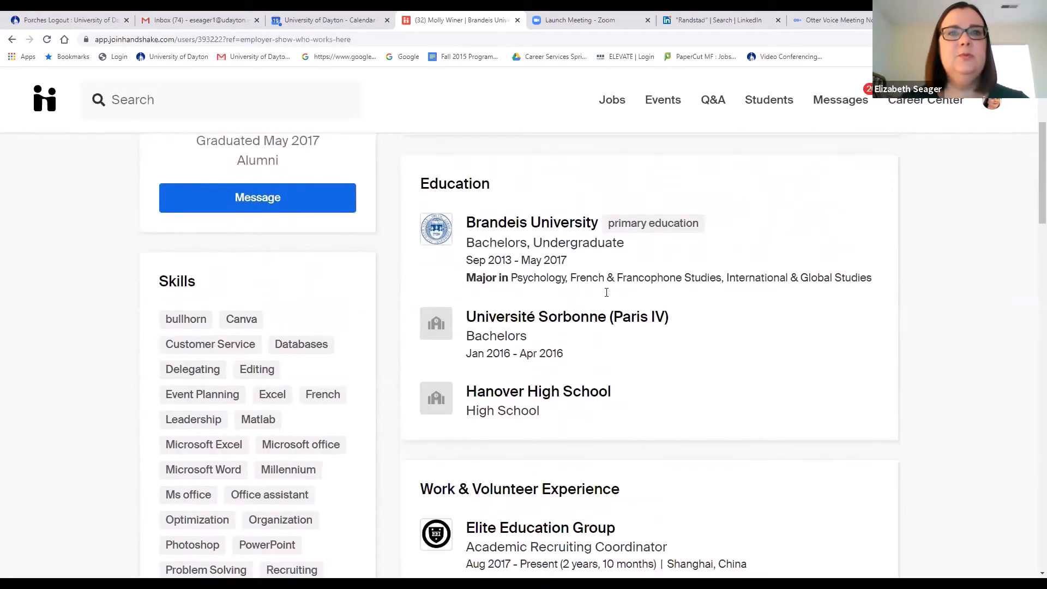
{"action": "scroll", "coordinate": [606, 296], "scroll_direction": "down", "scroll_amount": 5}
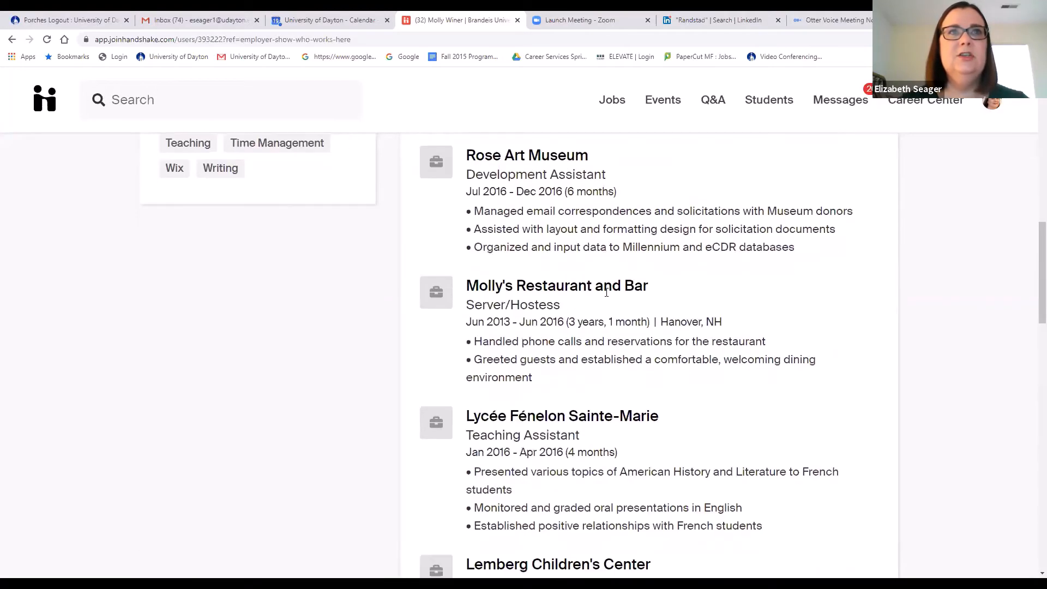
{"action": "scroll", "coordinate": [607, 296], "scroll_direction": "up", "scroll_amount": 9}
{"action": "scroll", "coordinate": [606, 296], "scroll_direction": "up", "scroll_amount": 5}
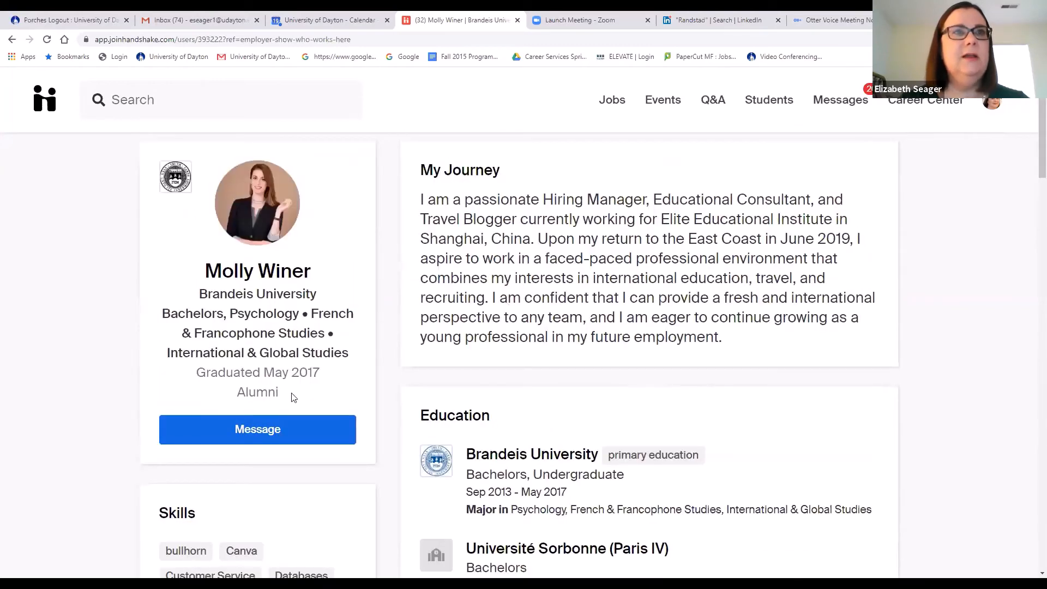
Return to Randstad's employer page and bring up the students who have worked there again.
{"action": "left_click", "coordinate": [12, 40]}
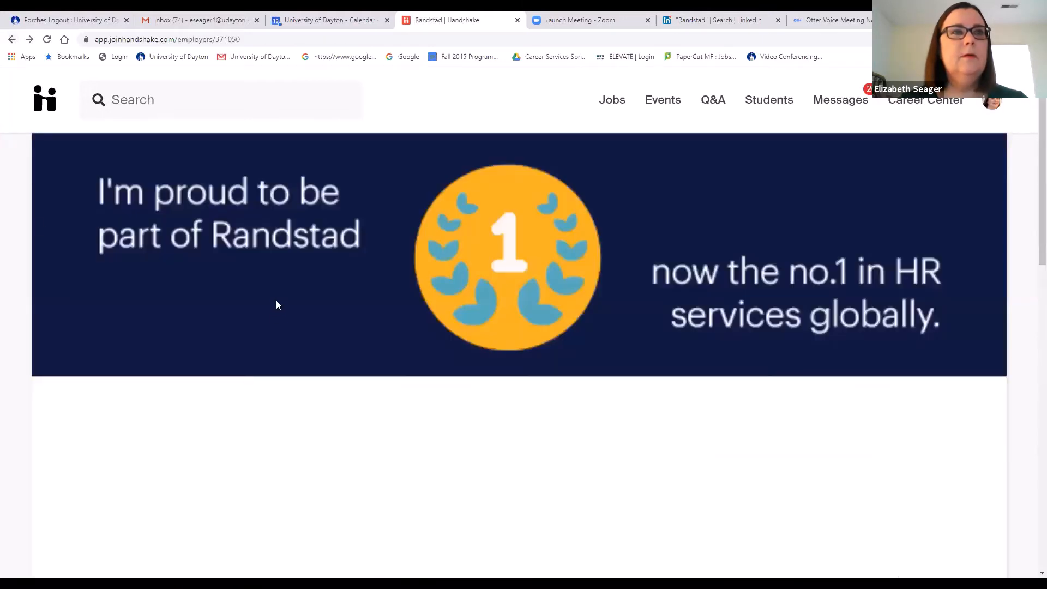
{"action": "scroll", "coordinate": [276, 304], "scroll_direction": "down", "scroll_amount": 10}
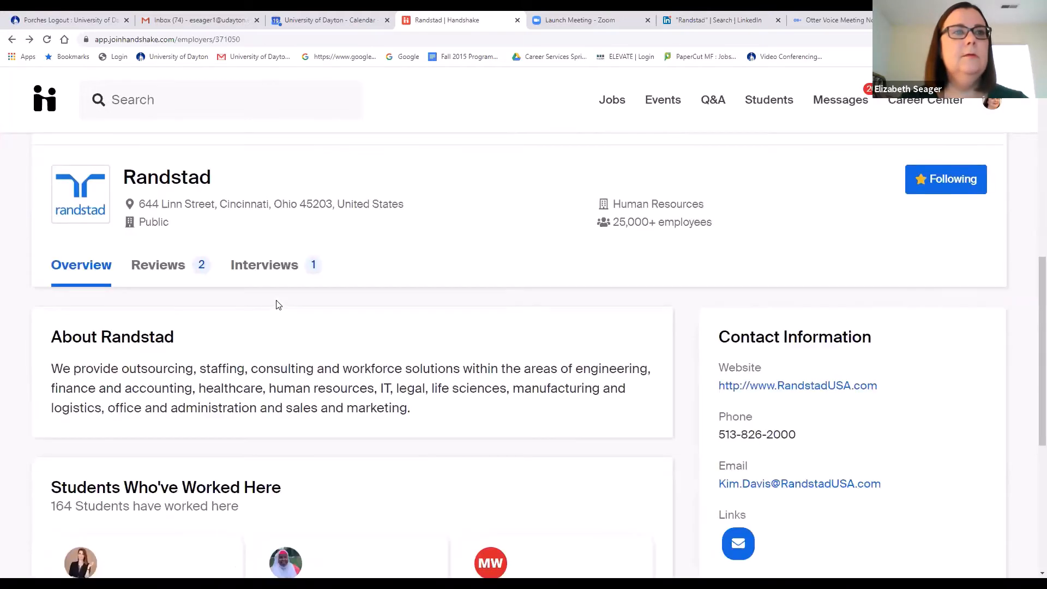
{"action": "scroll", "coordinate": [275, 304], "scroll_direction": "down", "scroll_amount": 4}
{"action": "scroll", "coordinate": [270, 300], "scroll_direction": "down", "scroll_amount": 1}
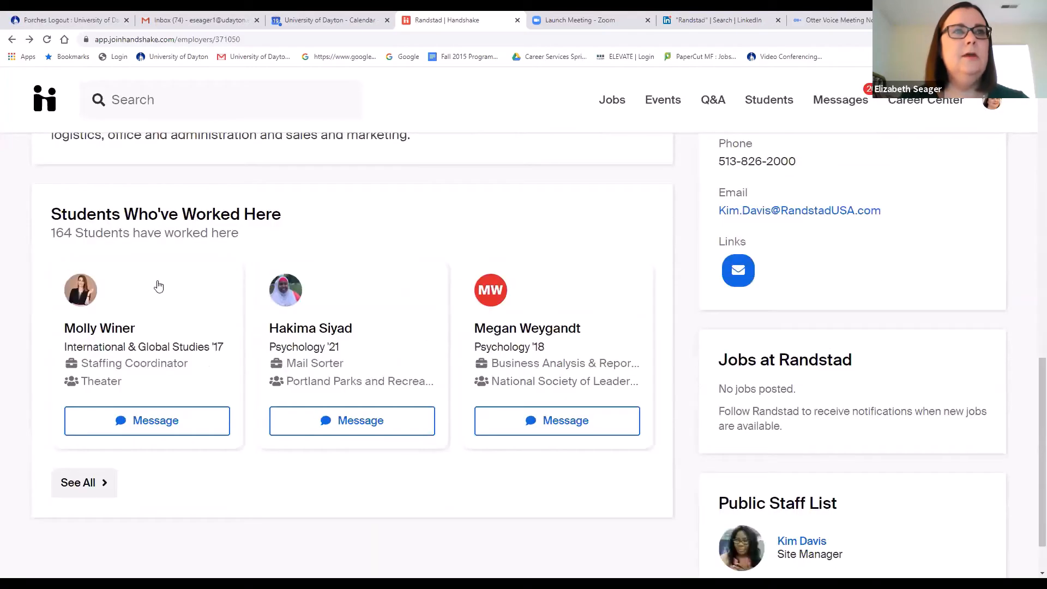
Start a message to the first listed former Randstad worker on "Other career related topic" and view its template text.
{"action": "scroll", "coordinate": [157, 286], "scroll_direction": "up", "scroll_amount": 2}
{"action": "left_click", "coordinate": [125, 531]}
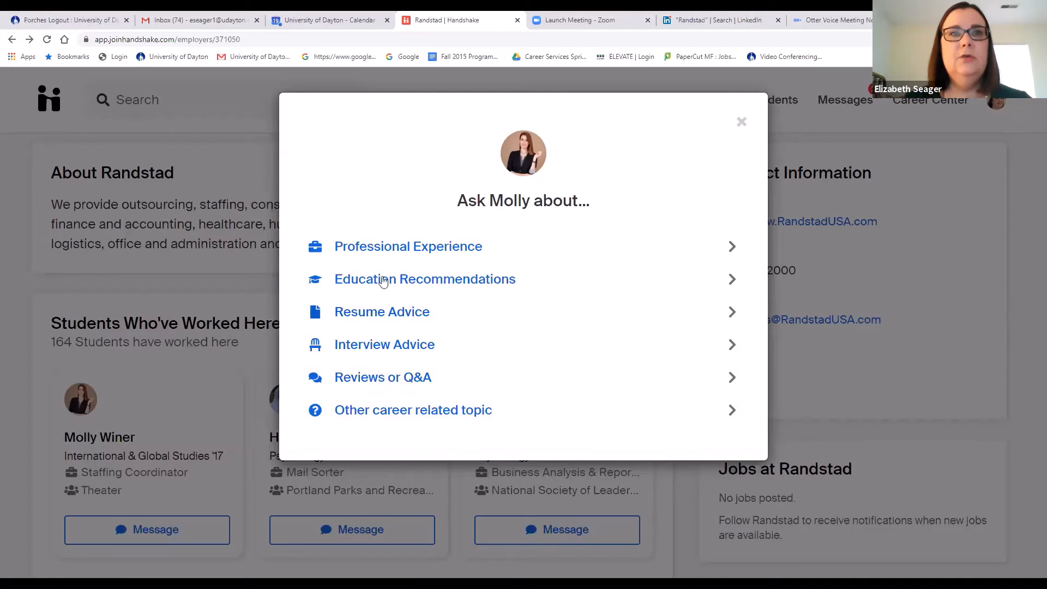
{"action": "left_click", "coordinate": [391, 415]}
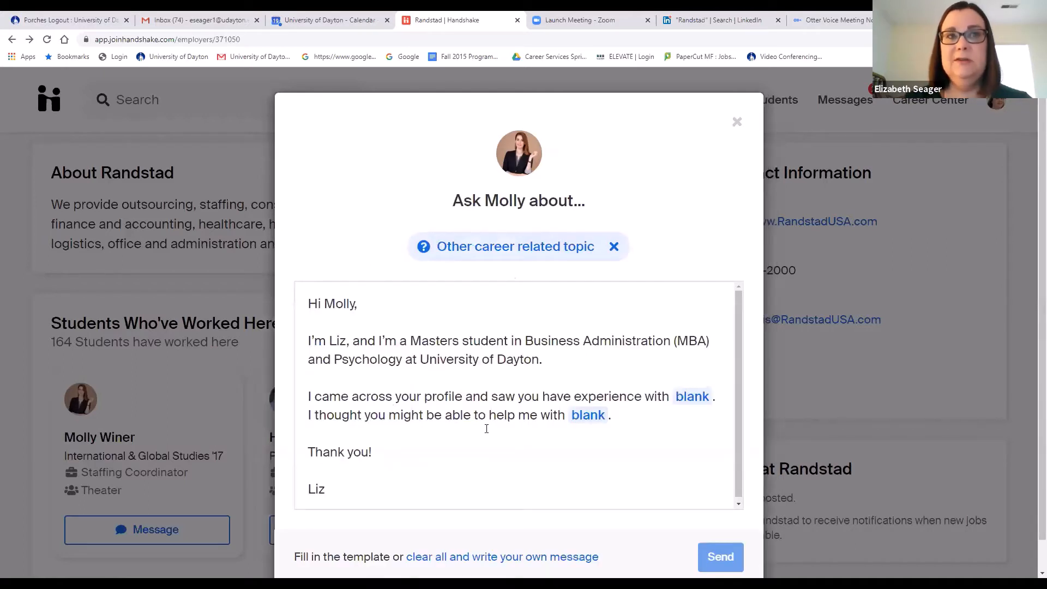
{"action": "scroll", "coordinate": [416, 326], "scroll_direction": "down", "scroll_amount": 1}
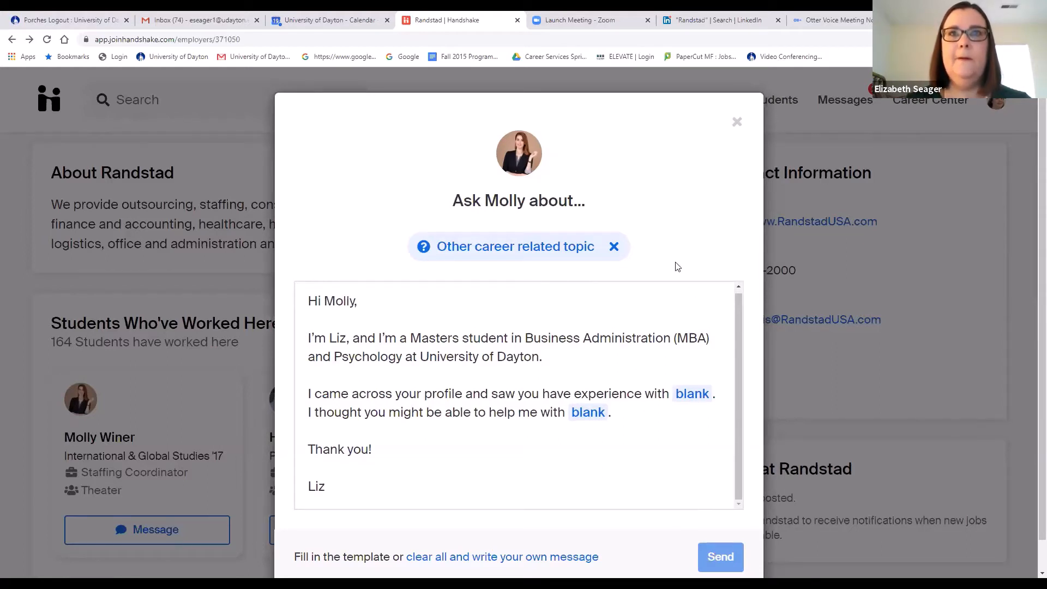
Close the message draft without sending it and read the student reviews of Randstad.
{"action": "left_click", "coordinate": [736, 123]}
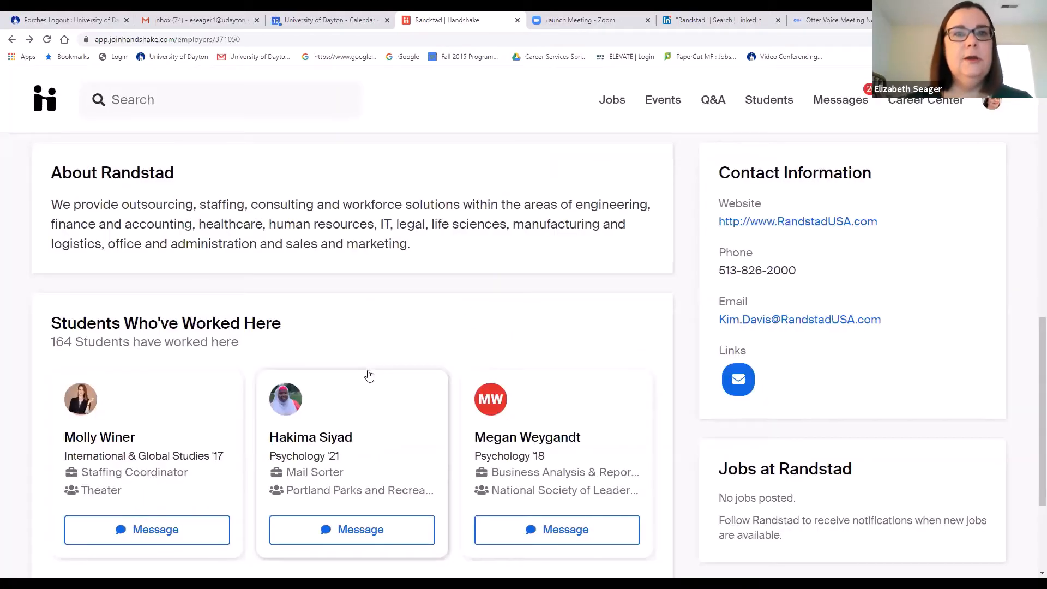
{"action": "scroll", "coordinate": [370, 375], "scroll_direction": "up", "scroll_amount": 2}
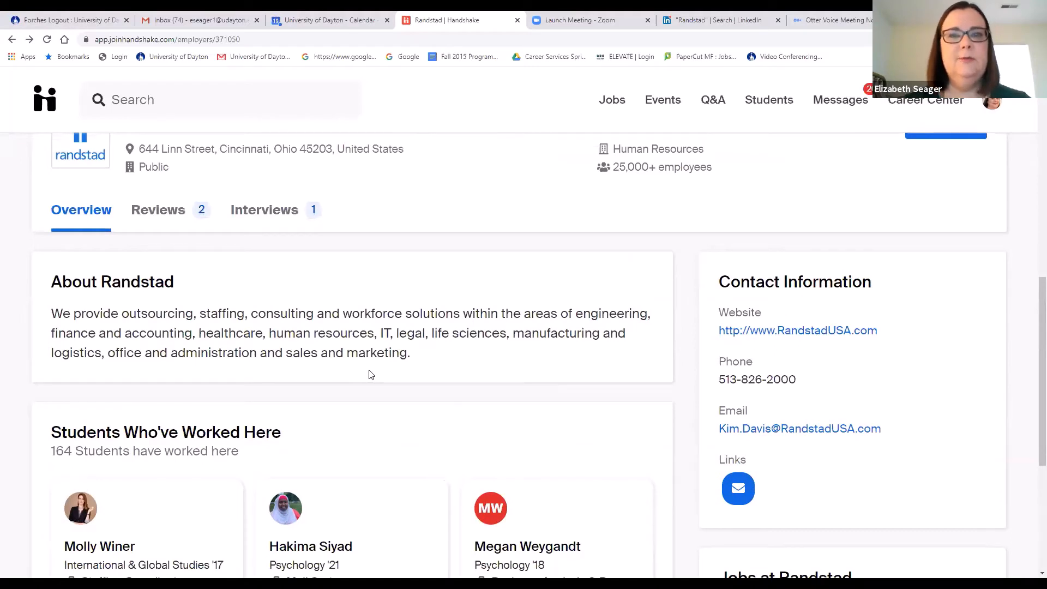
{"action": "left_click", "coordinate": [170, 216]}
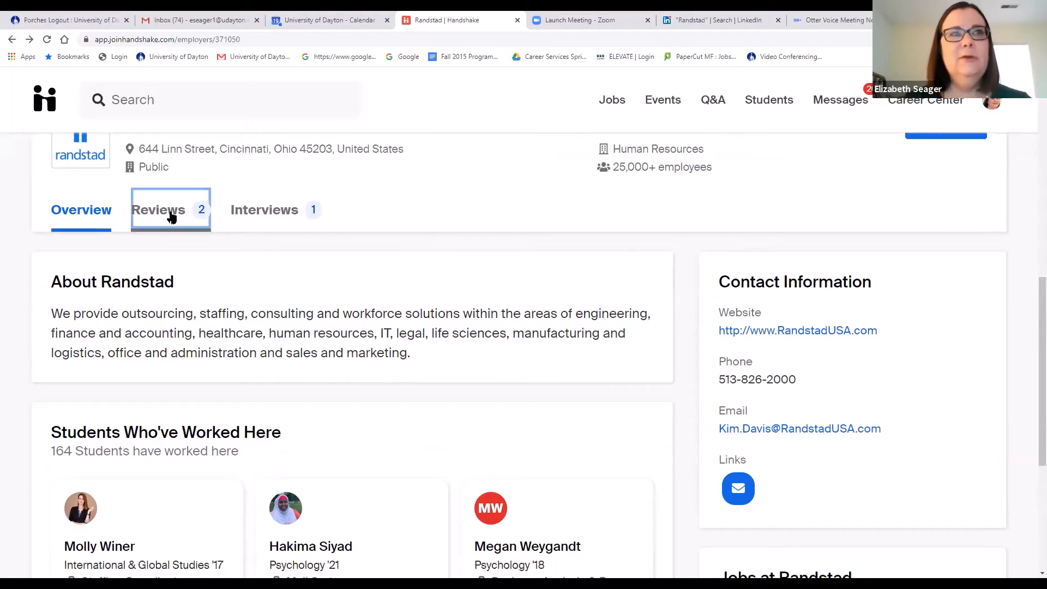
{"action": "scroll", "coordinate": [405, 322], "scroll_direction": "down", "scroll_amount": 4}
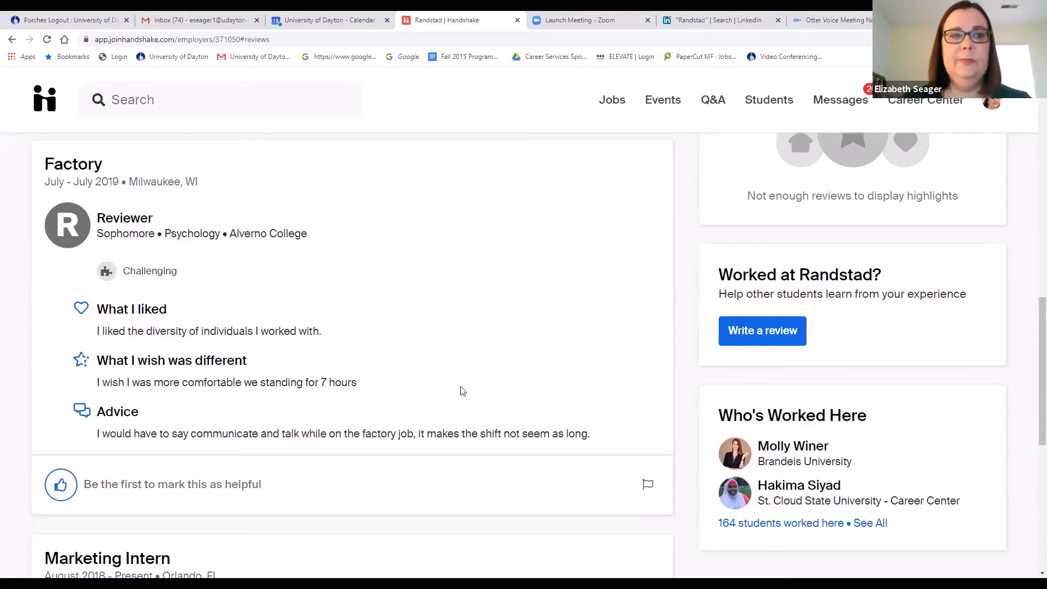
{"action": "scroll", "coordinate": [211, 321], "scroll_direction": "up", "scroll_amount": 3}
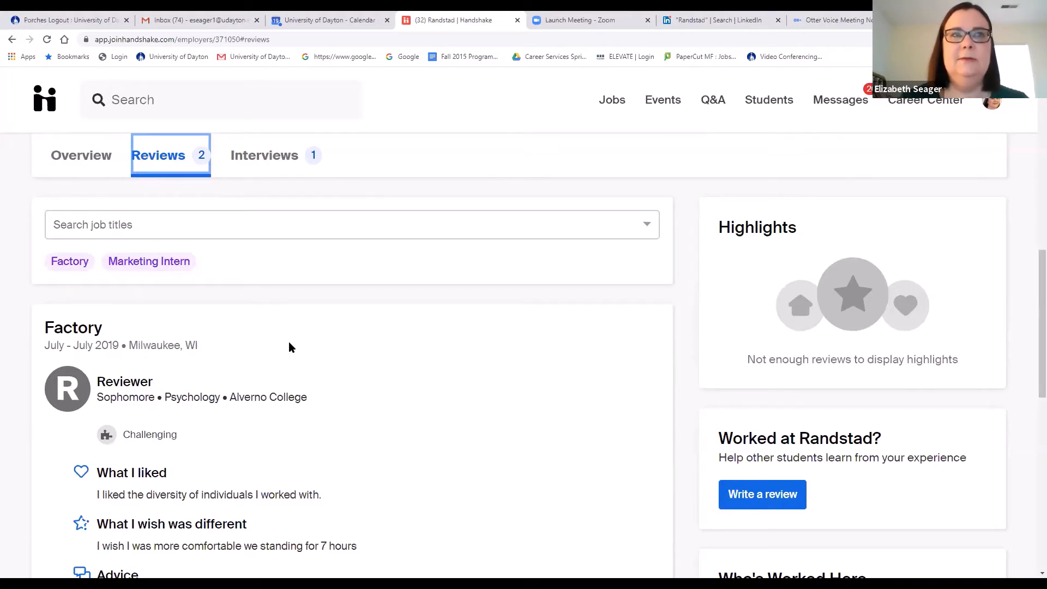
Read Randstad's interview reviews, including the Marketing Intern entry's interview process and question asked.
{"action": "left_click", "coordinate": [272, 161]}
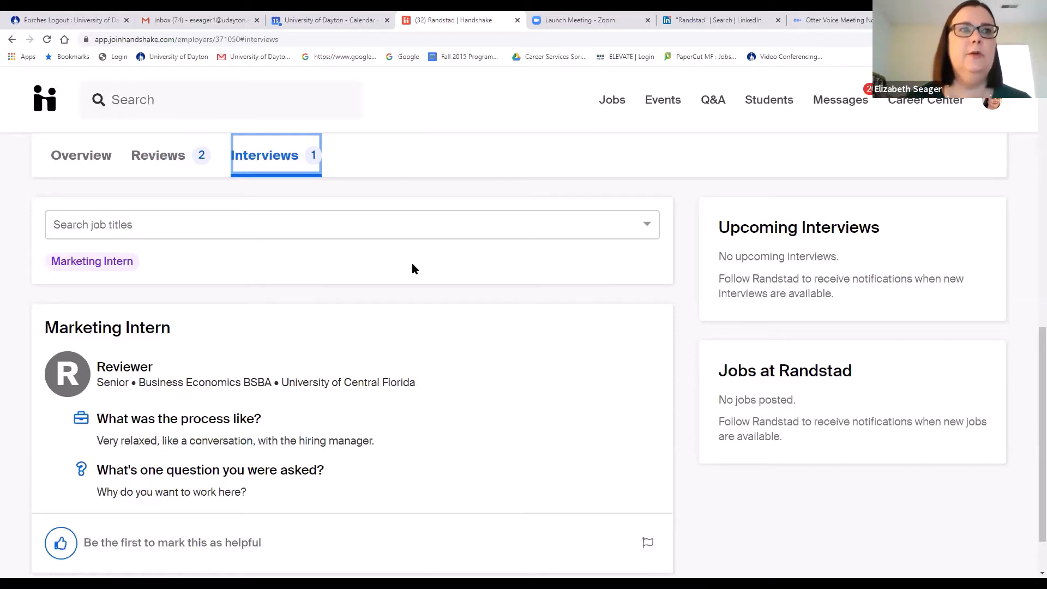
{"action": "scroll", "coordinate": [279, 331], "scroll_direction": "down", "scroll_amount": 1}
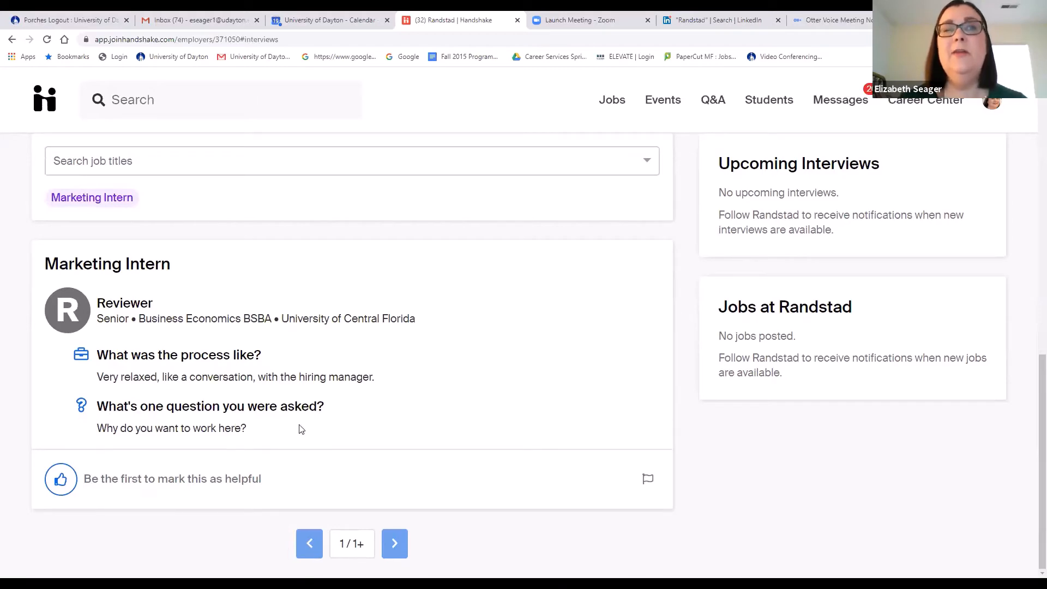
{"action": "scroll", "coordinate": [300, 429], "scroll_direction": "up", "scroll_amount": 4}
{"action": "left_click", "coordinate": [277, 300]}
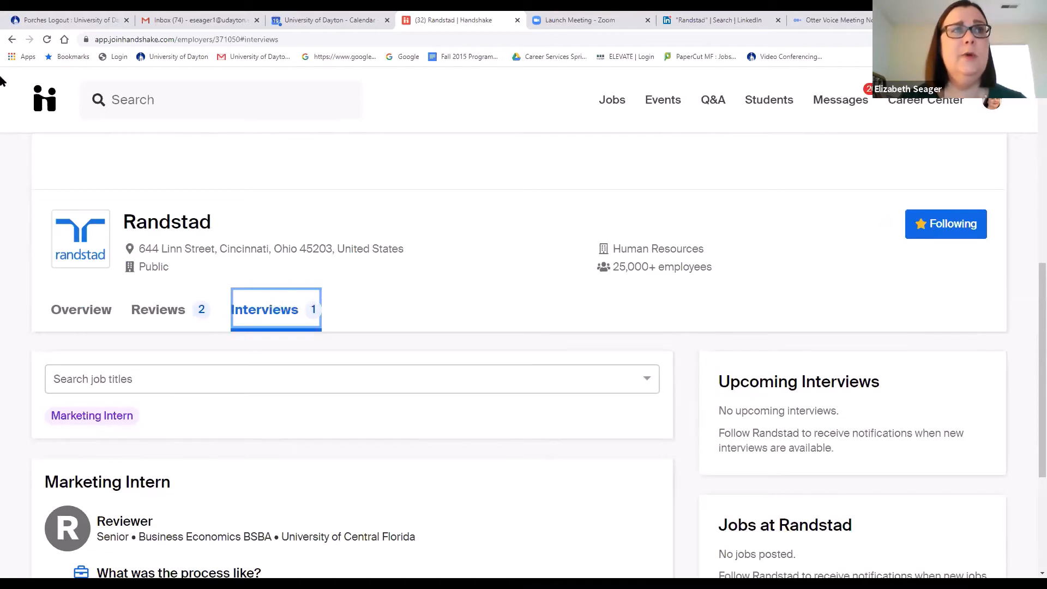
Browse the employers directory from the Handshake home page and open Kelly's employer page.
{"action": "left_click", "coordinate": [44, 105]}
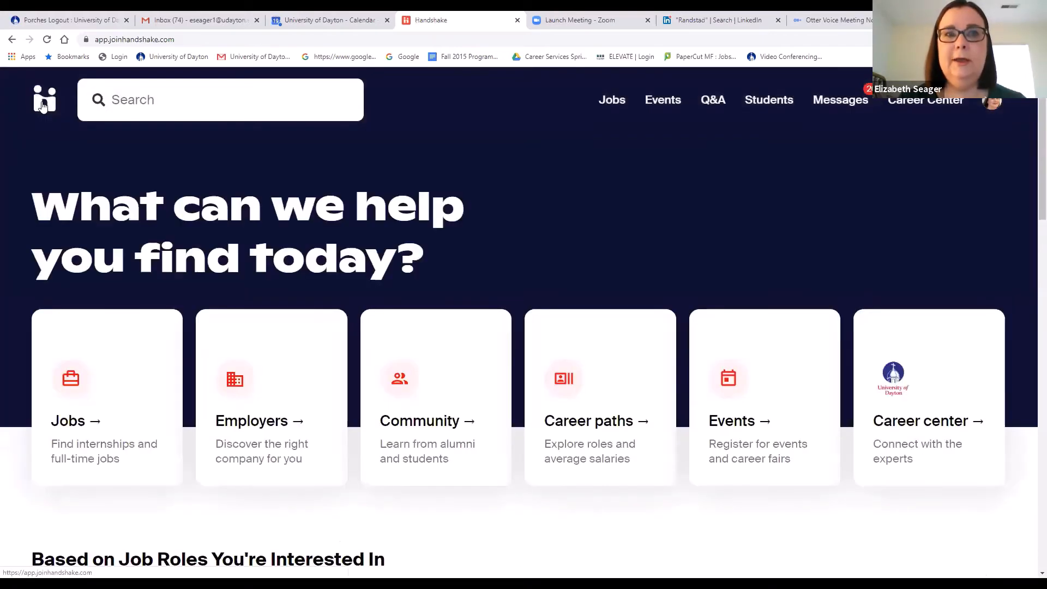
{"action": "left_click", "coordinate": [250, 421]}
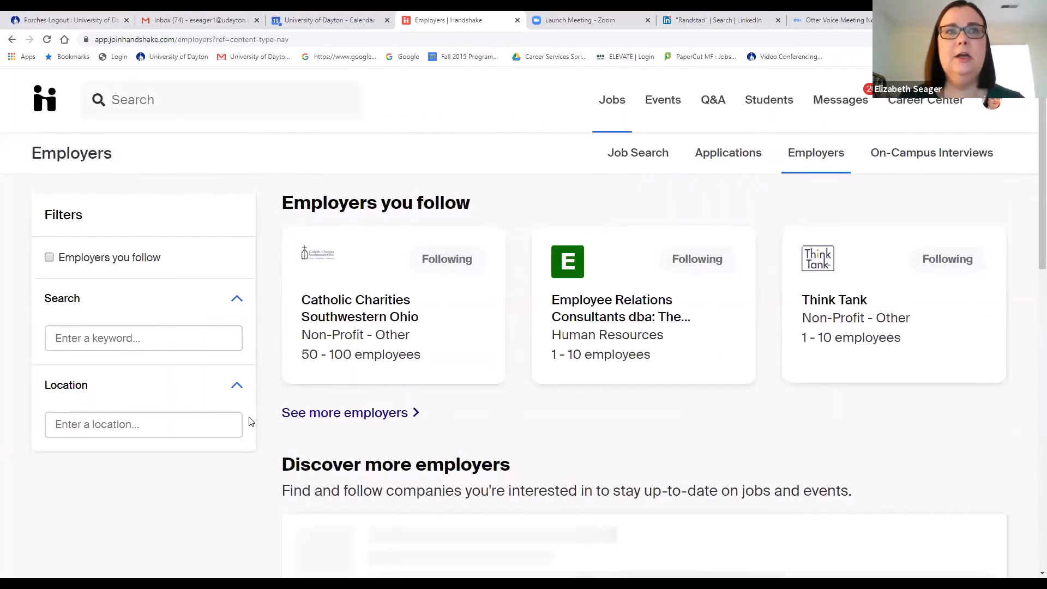
{"action": "scroll", "coordinate": [249, 422], "scroll_direction": "down", "scroll_amount": 3}
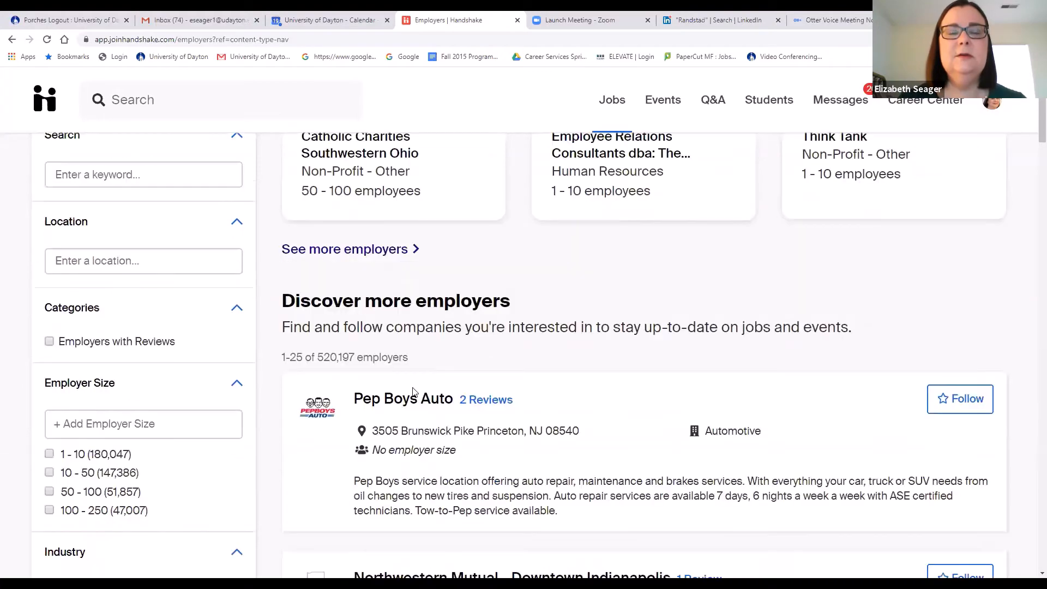
{"action": "scroll", "coordinate": [412, 390], "scroll_direction": "down", "scroll_amount": 3}
{"action": "scroll", "coordinate": [413, 391], "scroll_direction": "down", "scroll_amount": 10}
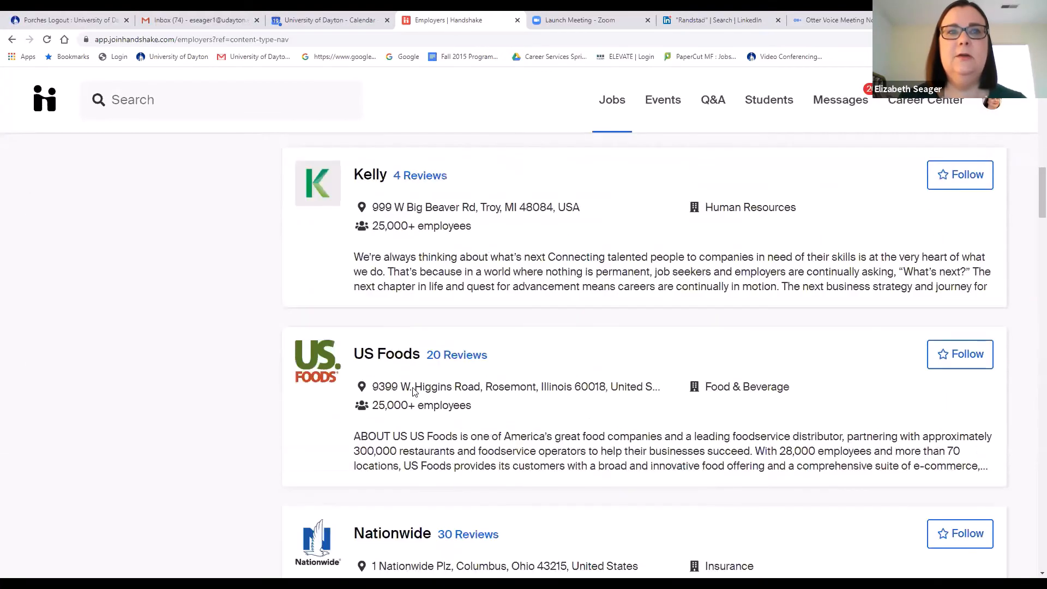
{"action": "scroll", "coordinate": [412, 391], "scroll_direction": "down", "scroll_amount": 7}
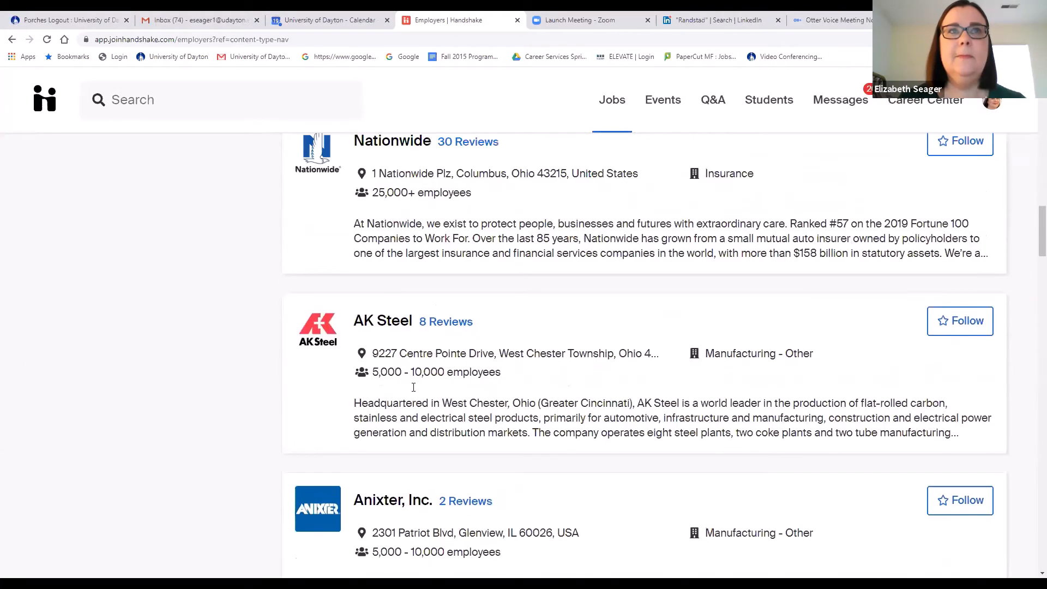
{"action": "scroll", "coordinate": [413, 387], "scroll_direction": "up", "scroll_amount": 10}
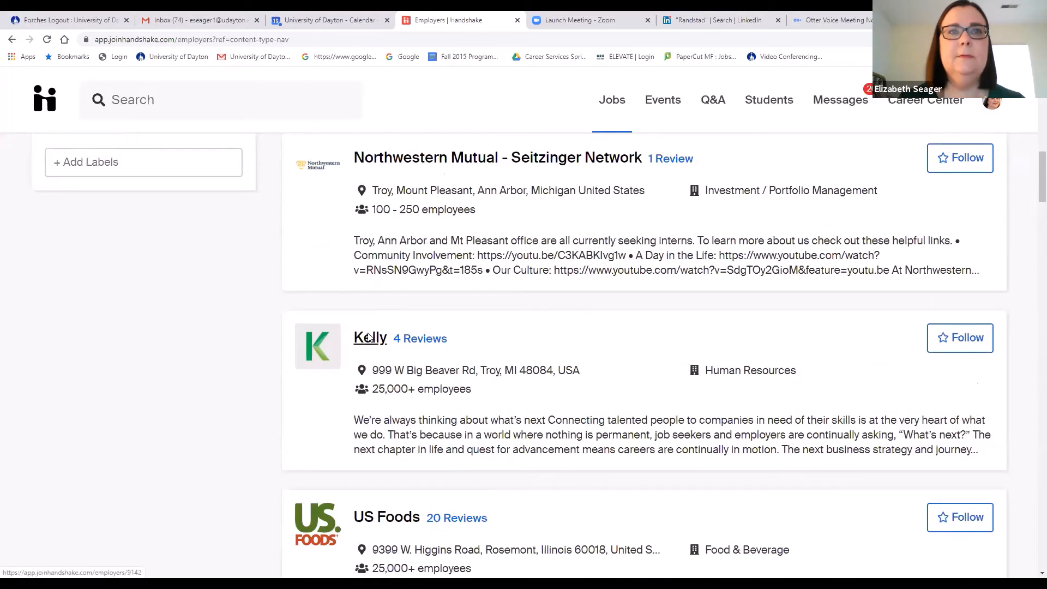
{"action": "left_click", "coordinate": [369, 337]}
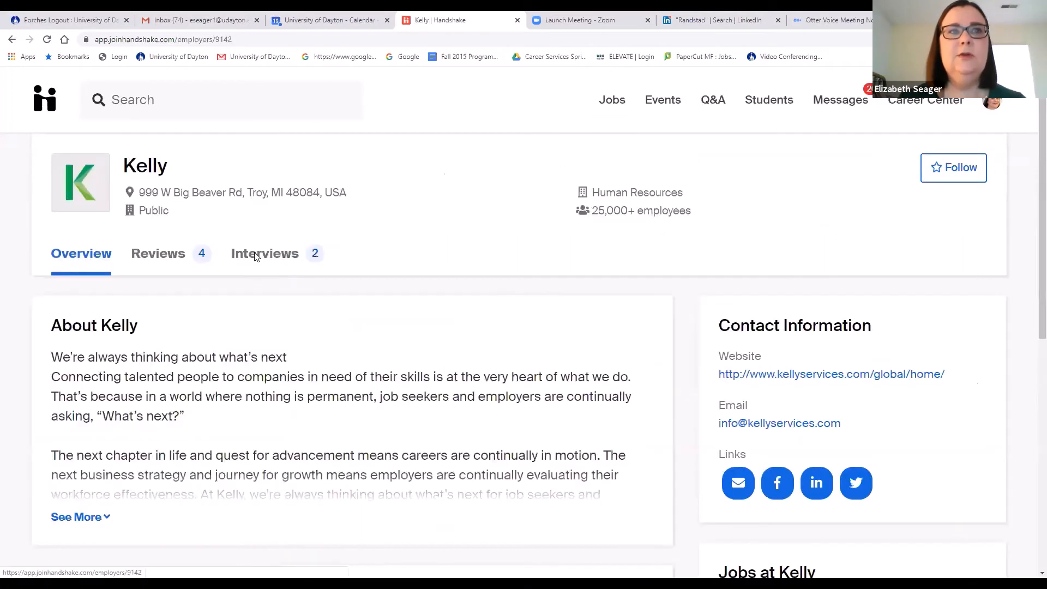
Read Kelly's interview reviews for the Secretary 2 and Production line roles.
{"action": "scroll", "coordinate": [213, 272], "scroll_direction": "down", "scroll_amount": 3}
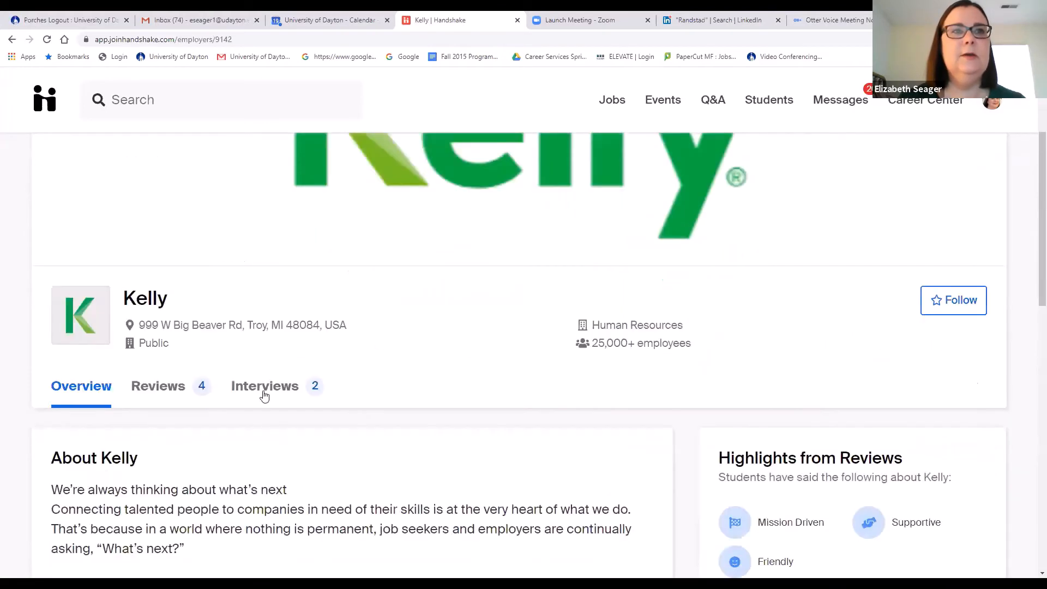
{"action": "left_click", "coordinate": [265, 393]}
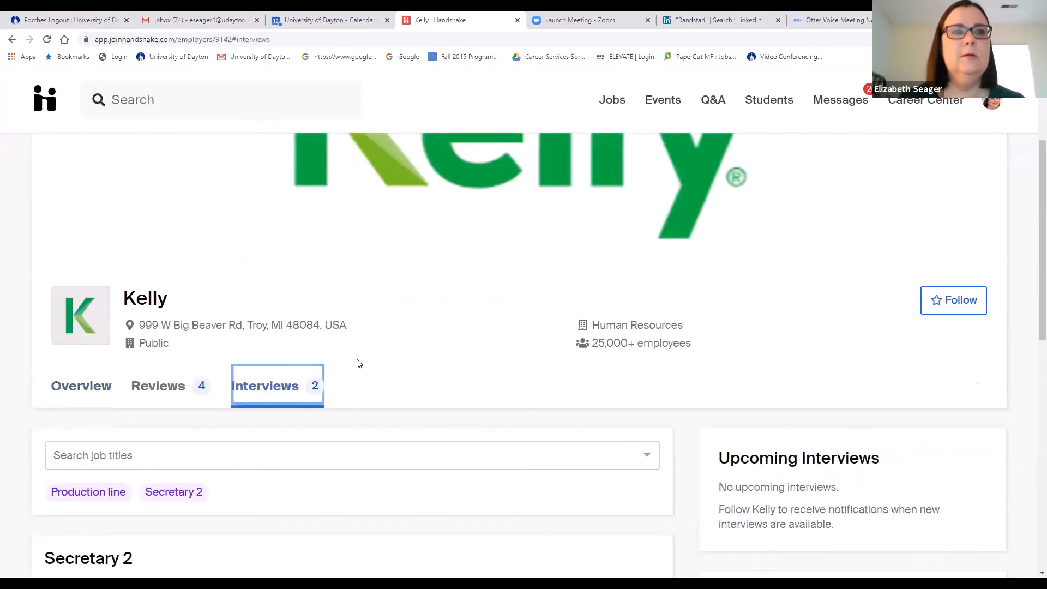
{"action": "scroll", "coordinate": [358, 364], "scroll_direction": "down", "scroll_amount": 1}
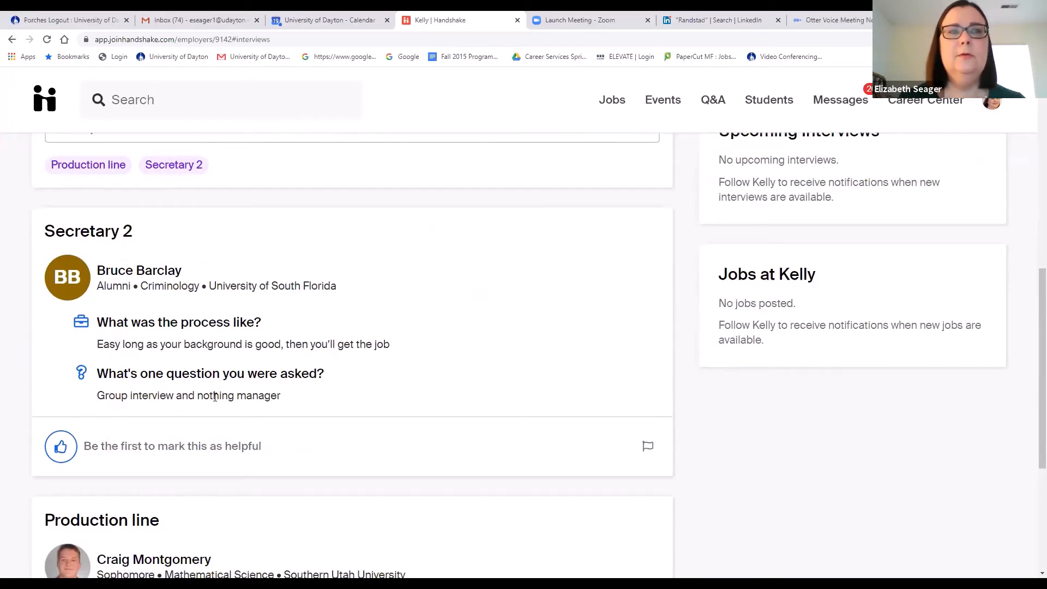
{"action": "scroll", "coordinate": [344, 384], "scroll_direction": "down", "scroll_amount": 4}
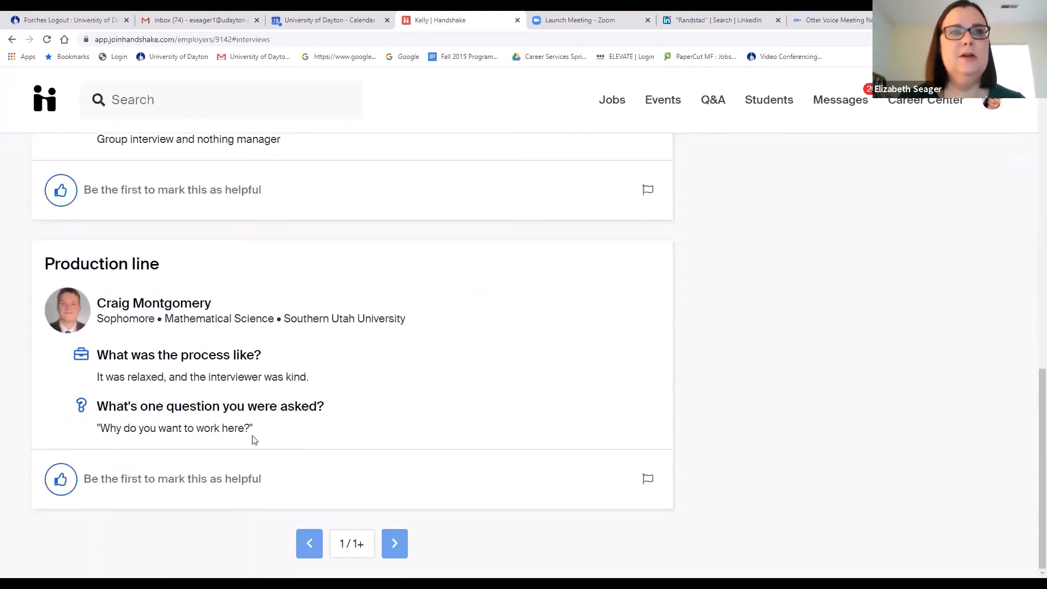
{"action": "scroll", "coordinate": [334, 417], "scroll_direction": "up", "scroll_amount": 10}
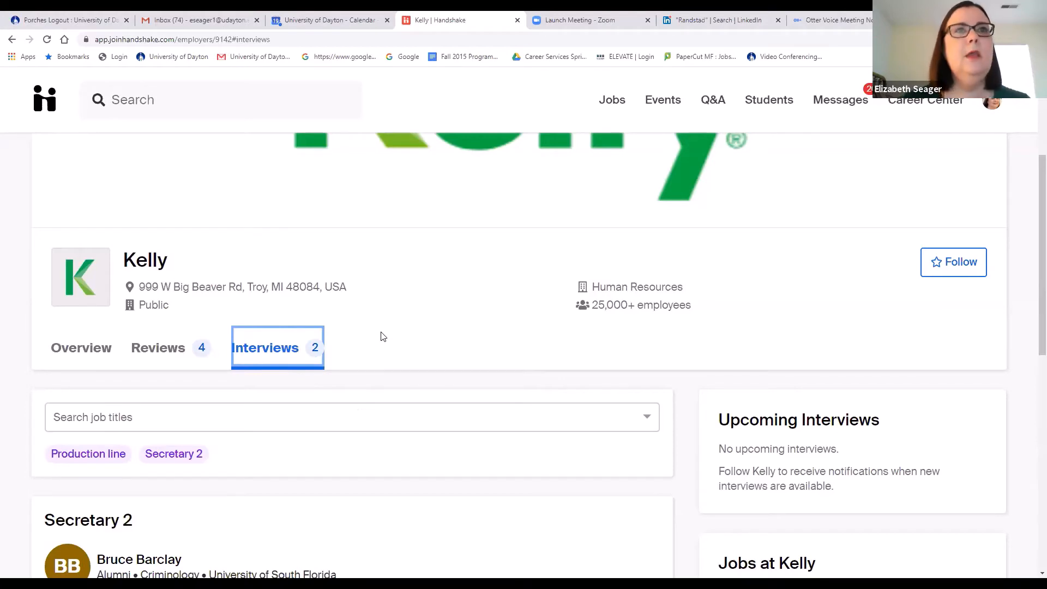
{"action": "scroll", "coordinate": [334, 362], "scroll_direction": "up", "scroll_amount": 3}
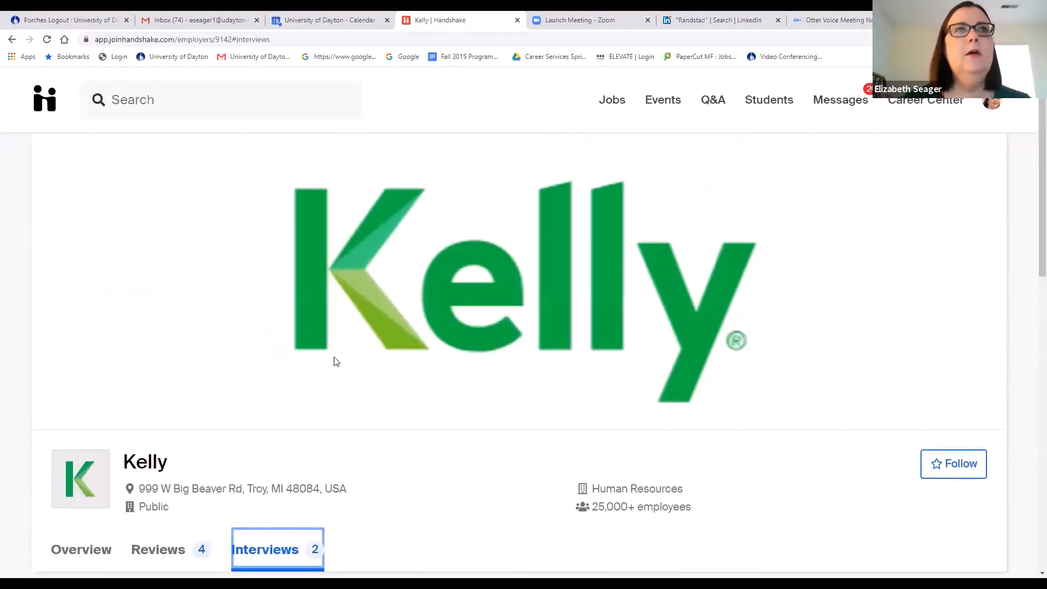
Go to the student directory and filter it to University of Dayton only.
{"action": "left_click", "coordinate": [44, 102]}
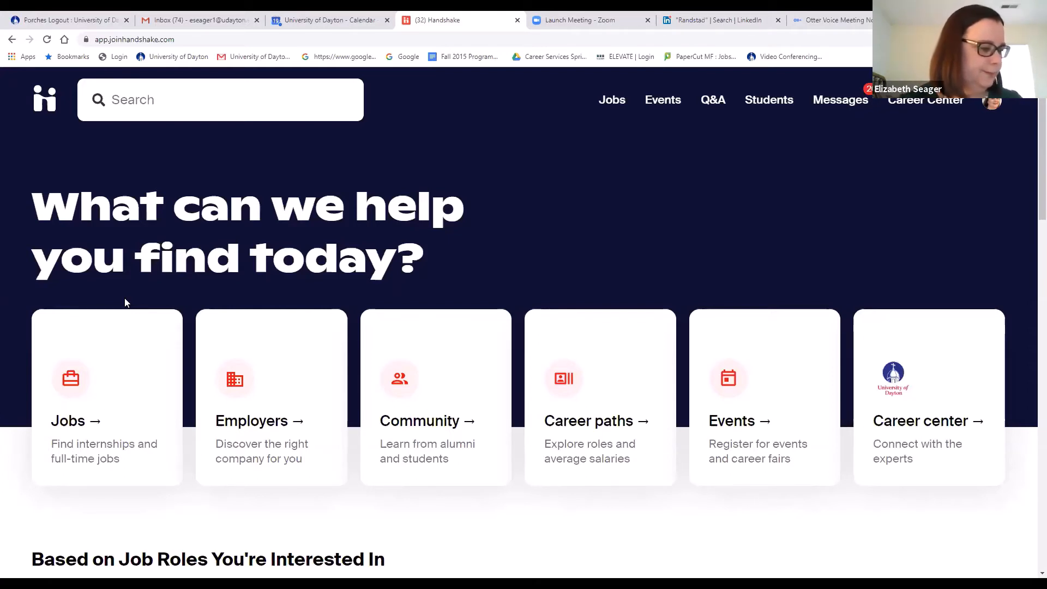
{"action": "left_click", "coordinate": [769, 109]}
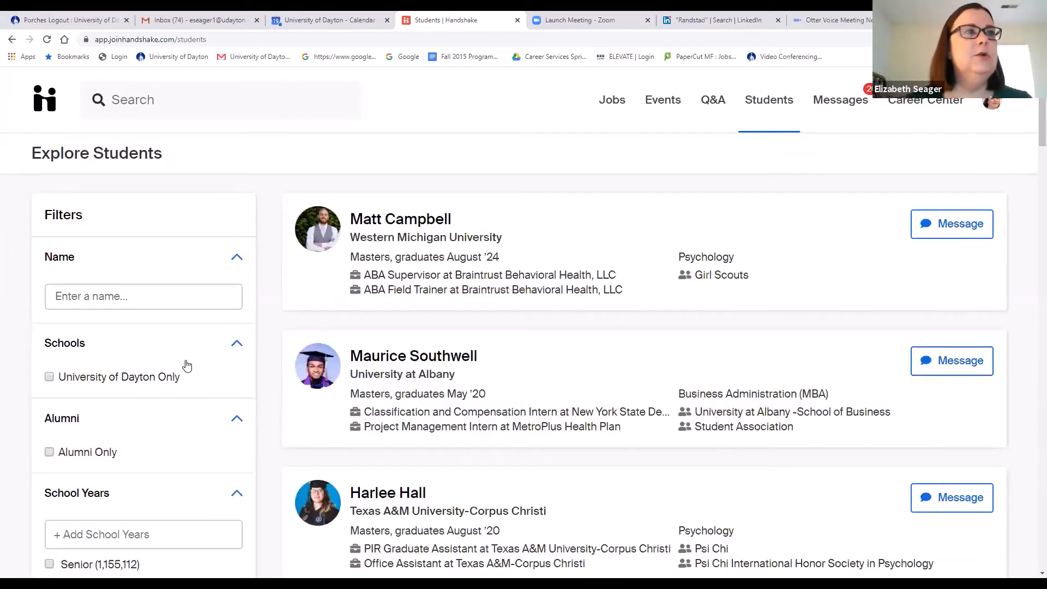
{"action": "scroll", "coordinate": [187, 365], "scroll_direction": "down", "scroll_amount": 2}
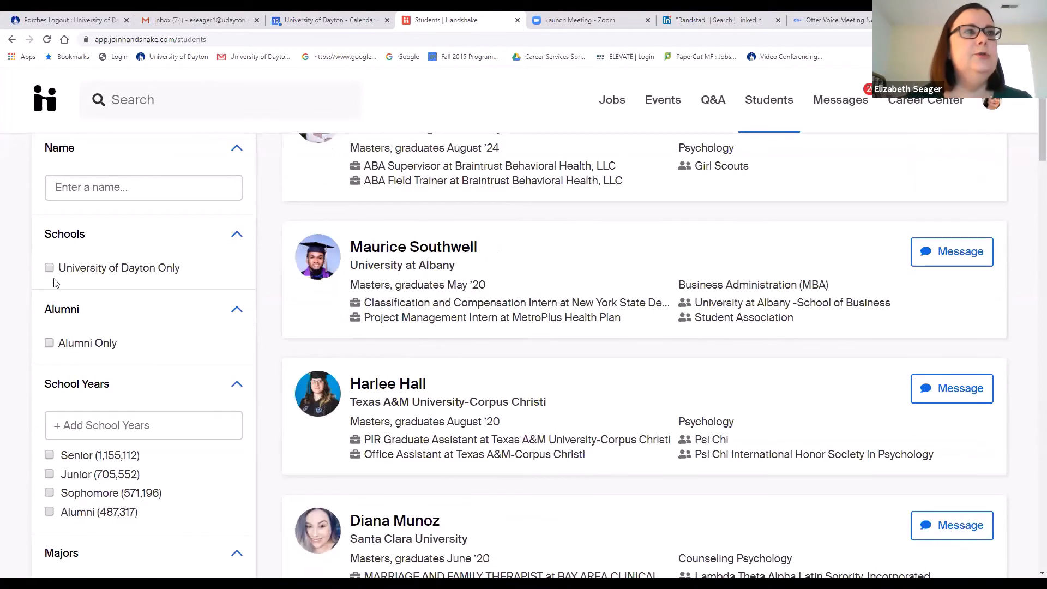
{"action": "left_click", "coordinate": [50, 268]}
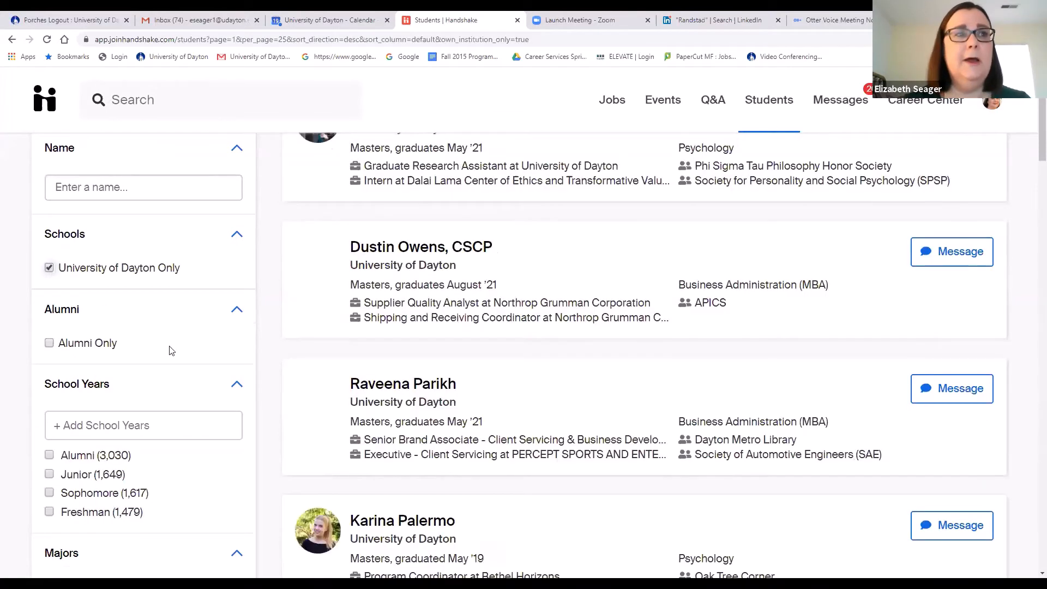
Narrow the University of Dayton student list to the Psychology major.
{"action": "scroll", "coordinate": [170, 350], "scroll_direction": "down", "scroll_amount": 3}
{"action": "scroll", "coordinate": [171, 350], "scroll_direction": "down", "scroll_amount": 1}
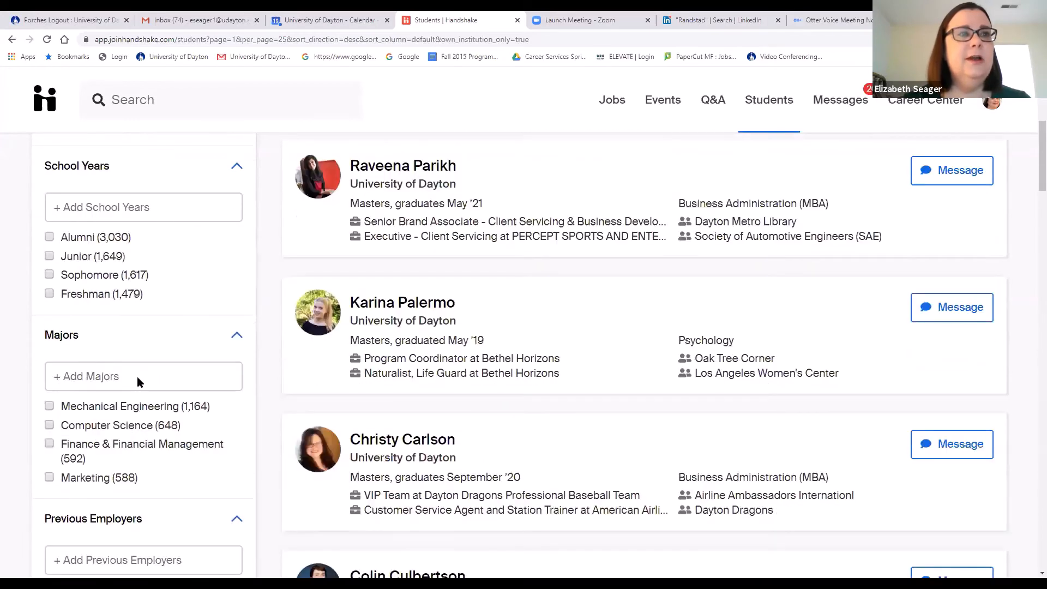
{"action": "left_click", "coordinate": [138, 378]}
{"action": "type", "text": "psy"}
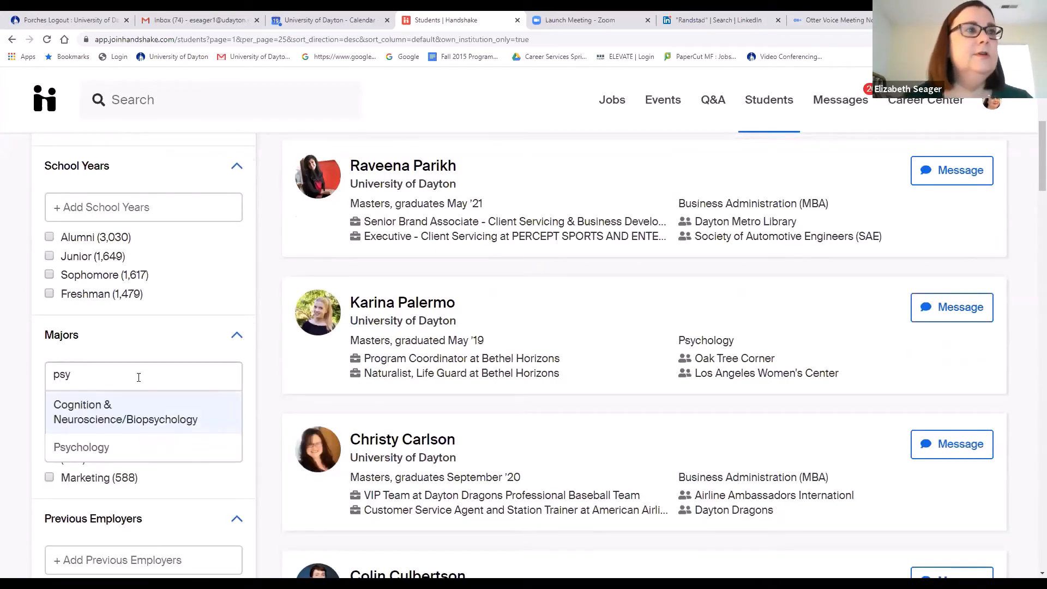
{"action": "left_click", "coordinate": [91, 452]}
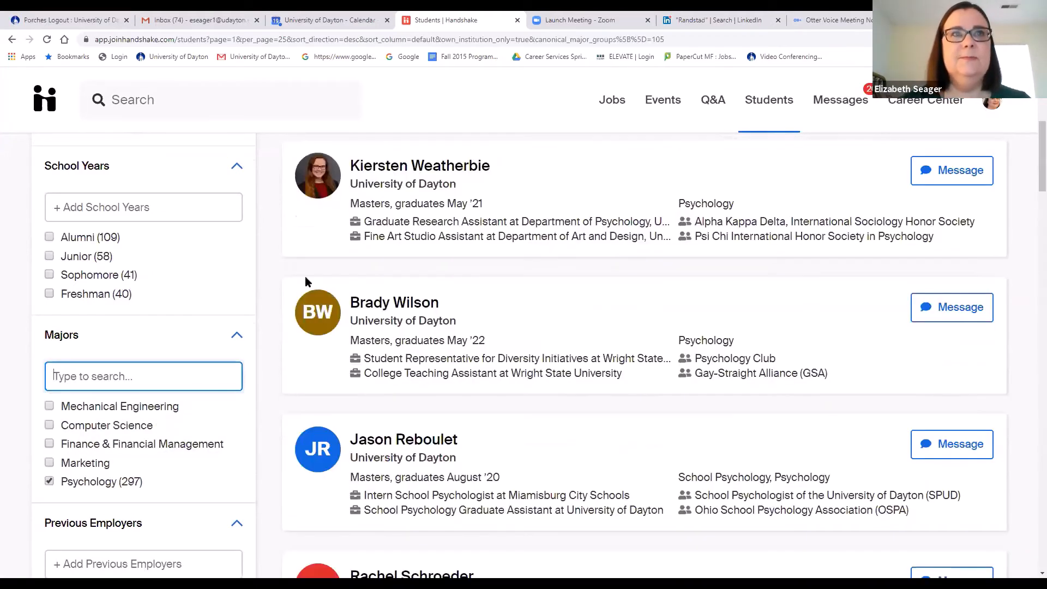
Open the second listed psychology student's profile and review the education and the work and volunteer experience.
{"action": "scroll", "coordinate": [389, 289], "scroll_direction": "up", "scroll_amount": 6}
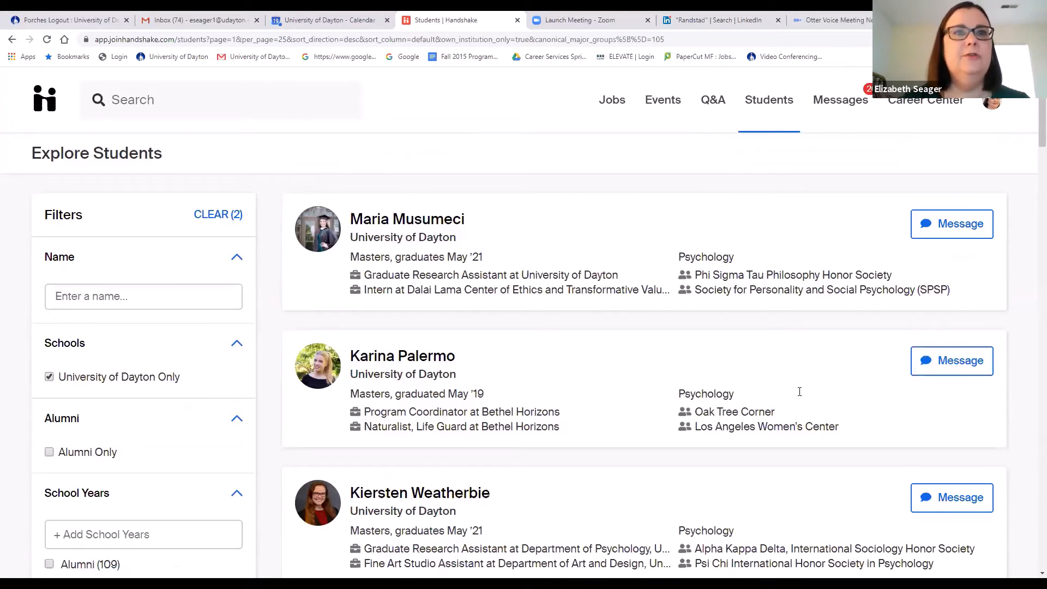
{"action": "left_click", "coordinate": [382, 360]}
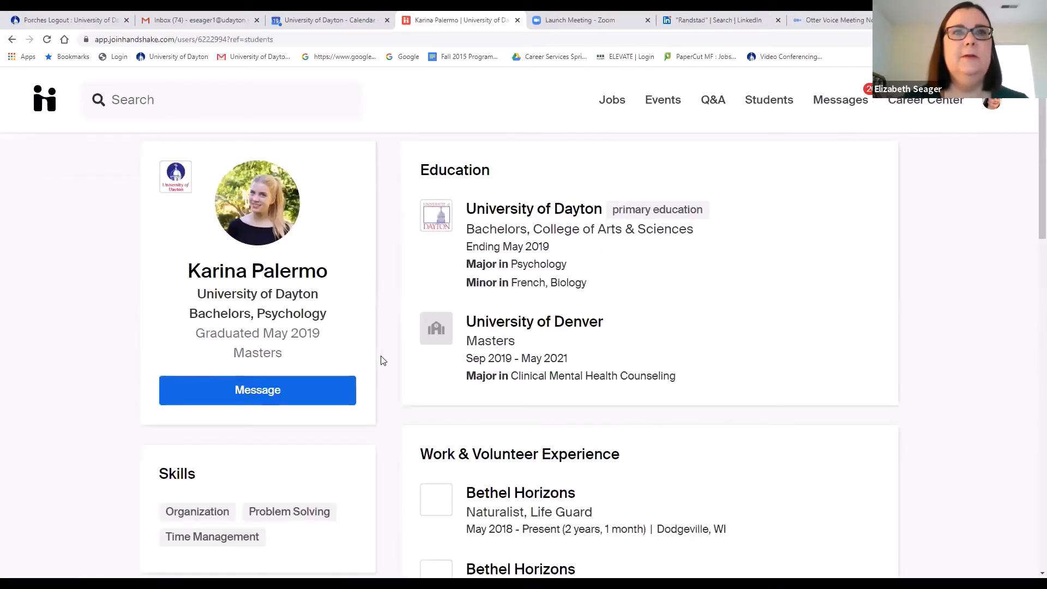
{"action": "scroll", "coordinate": [641, 357], "scroll_direction": "down", "scroll_amount": 3}
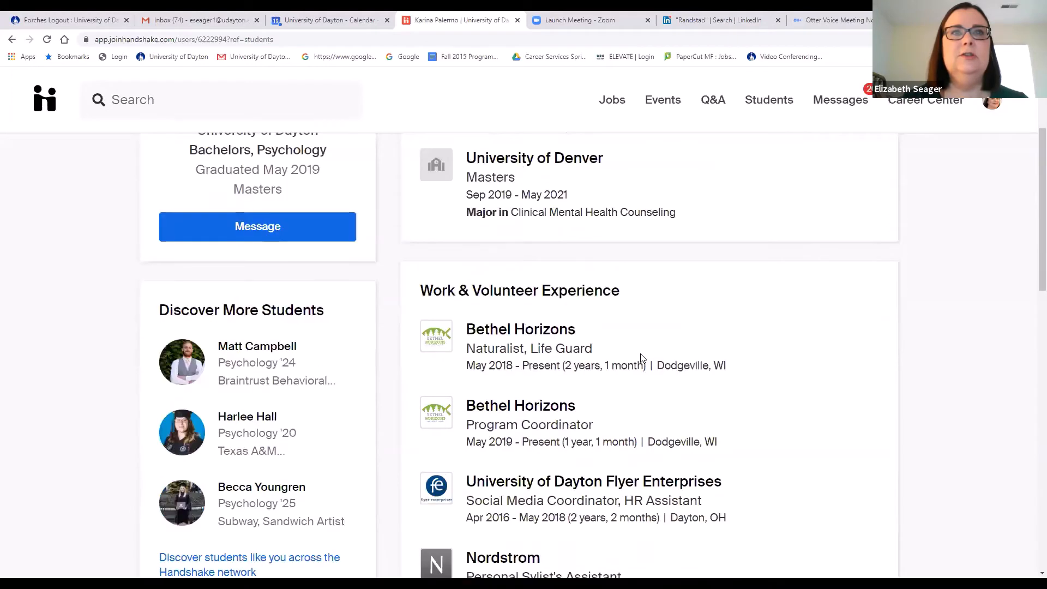
{"action": "scroll", "coordinate": [640, 357], "scroll_direction": "down", "scroll_amount": 2}
{"action": "scroll", "coordinate": [635, 304], "scroll_direction": "up", "scroll_amount": 3}
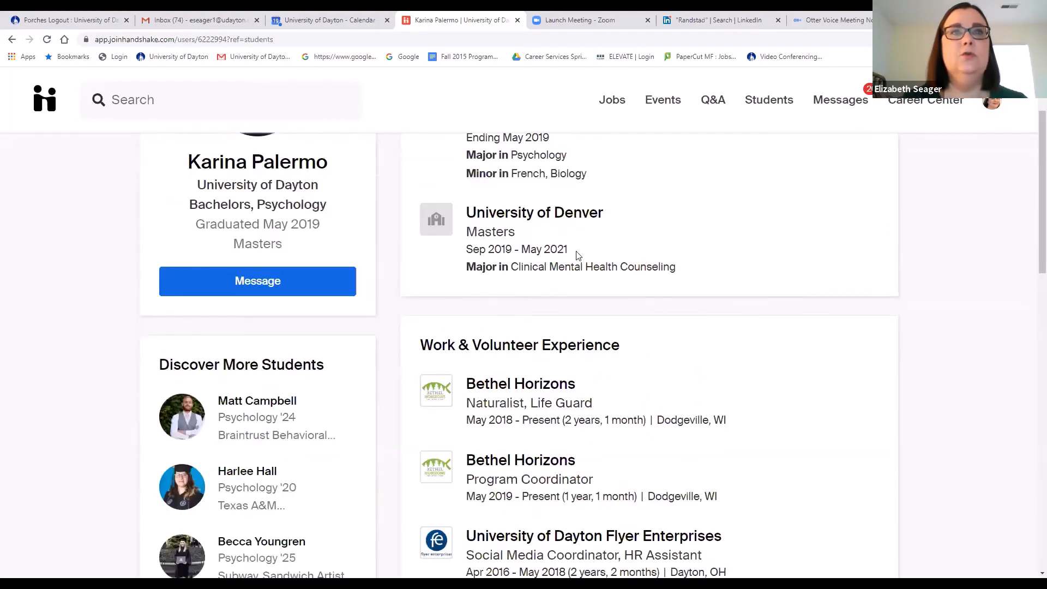
{"action": "scroll", "coordinate": [549, 317], "scroll_direction": "down", "scroll_amount": 4}
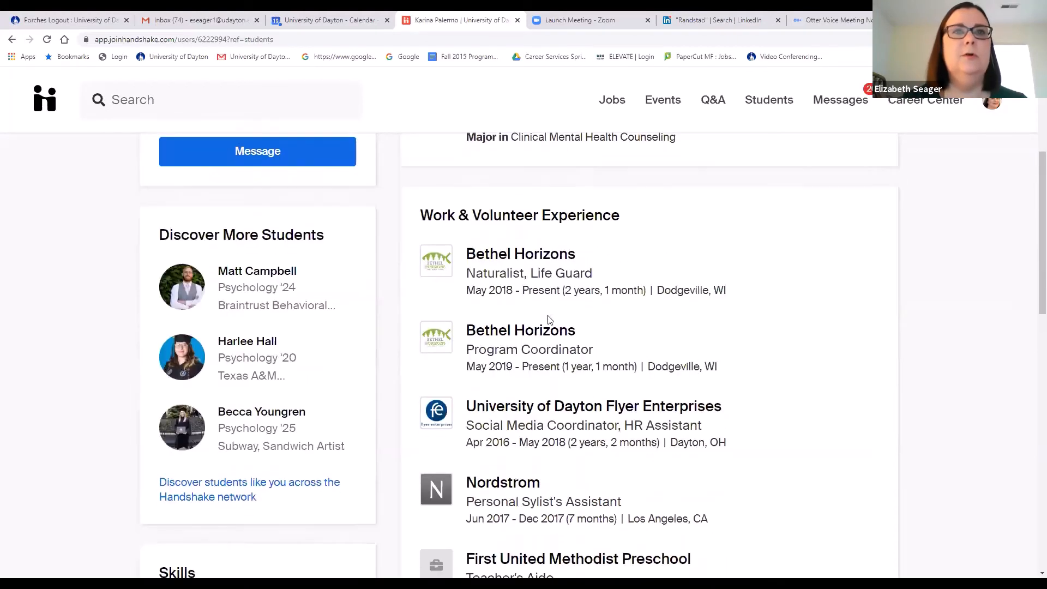
Preview the message template for asking this student about Professional Experience and close it without sending.
{"action": "scroll", "coordinate": [534, 297], "scroll_direction": "up", "scroll_amount": 5}
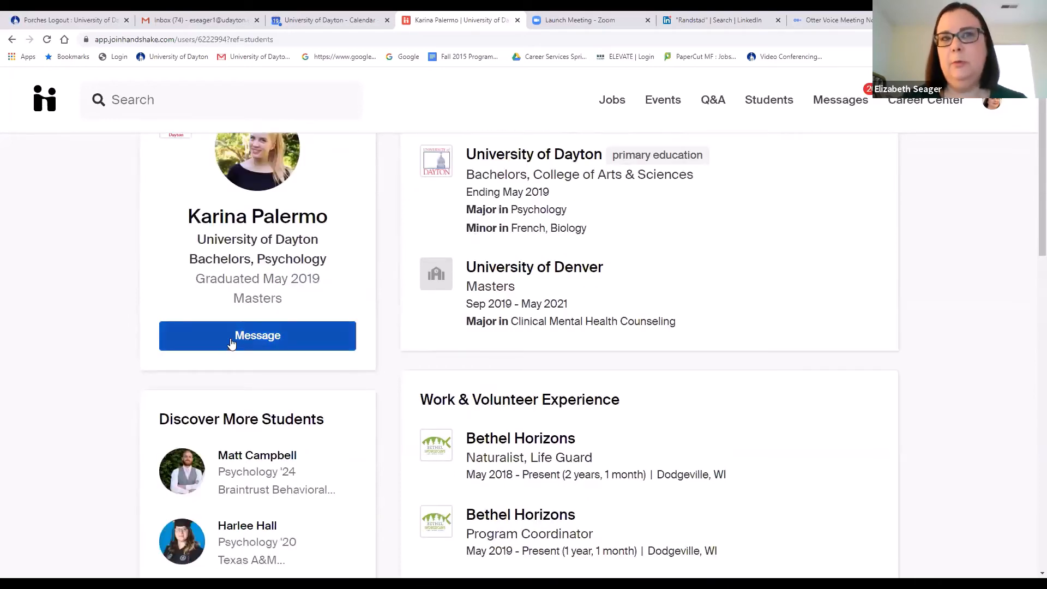
{"action": "left_click", "coordinate": [231, 342]}
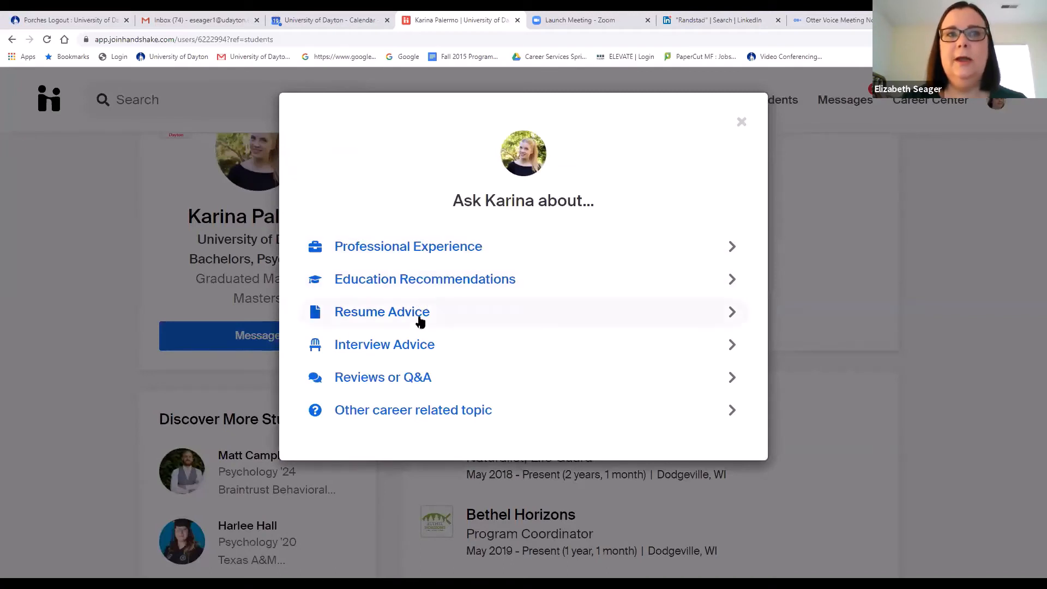
{"action": "left_click", "coordinate": [413, 250]}
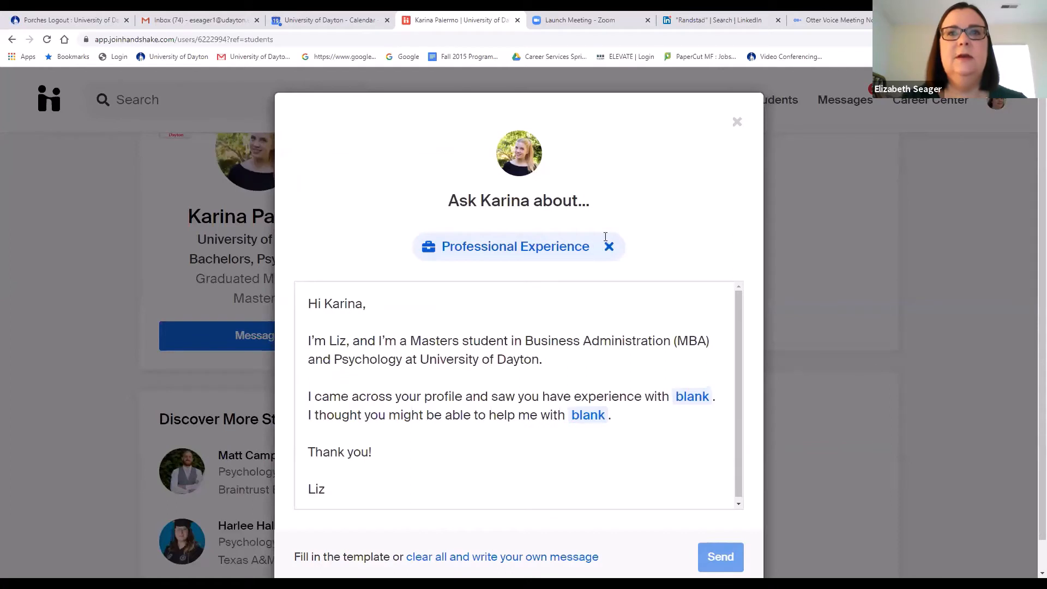
{"action": "scroll", "coordinate": [605, 354], "scroll_direction": "down", "scroll_amount": 1}
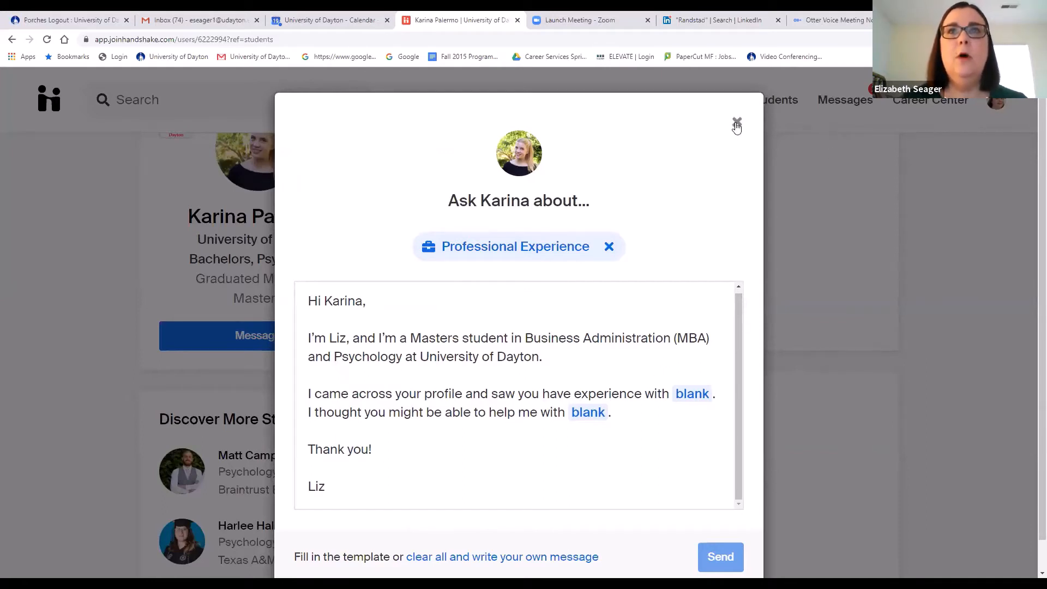
{"action": "key", "text": "Escape"}
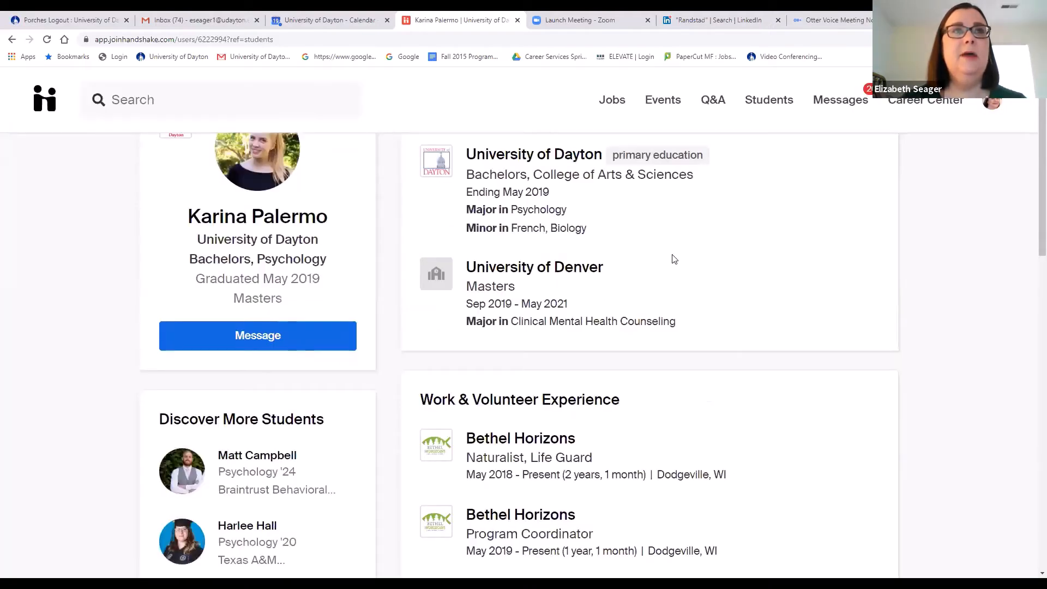
{"action": "scroll", "coordinate": [673, 272], "scroll_direction": "up", "scroll_amount": 1}
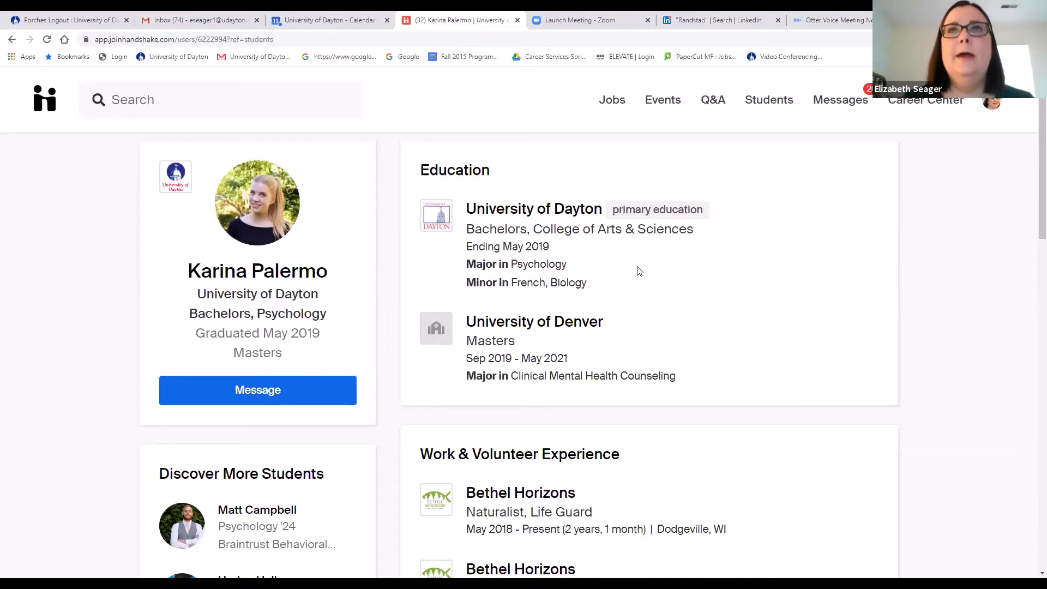
Go to the Employers list and view the page of Catholic Charities Southwestern Ohio, one of the followed employers.
{"action": "left_click", "coordinate": [622, 113]}
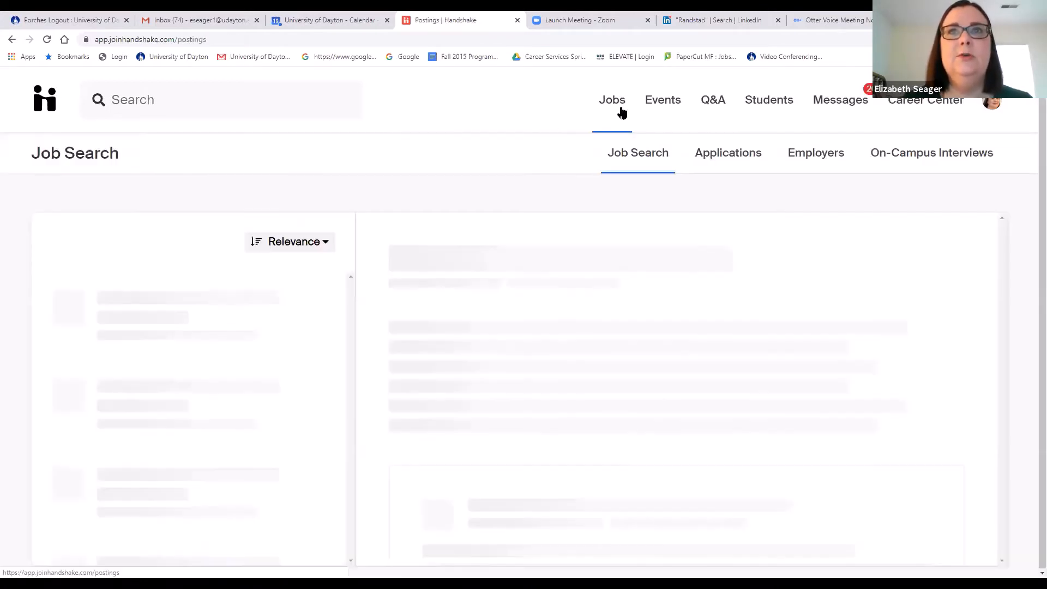
{"action": "left_click", "coordinate": [817, 166]}
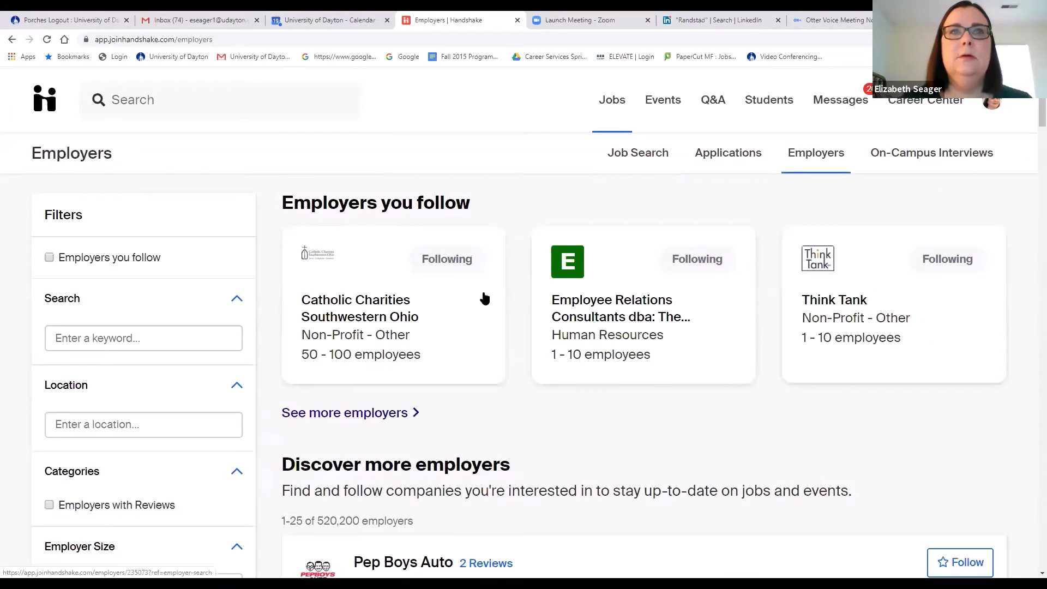
{"action": "left_click", "coordinate": [350, 309]}
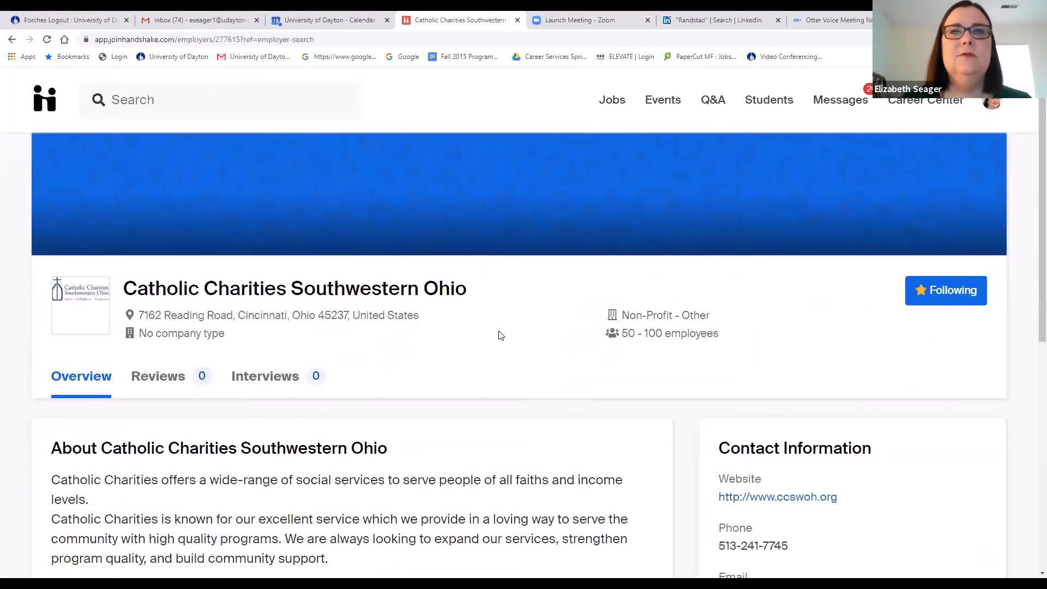
{"action": "scroll", "coordinate": [501, 335], "scroll_direction": "down", "scroll_amount": 3}
{"action": "scroll", "coordinate": [501, 335], "scroll_direction": "up", "scroll_amount": 3}
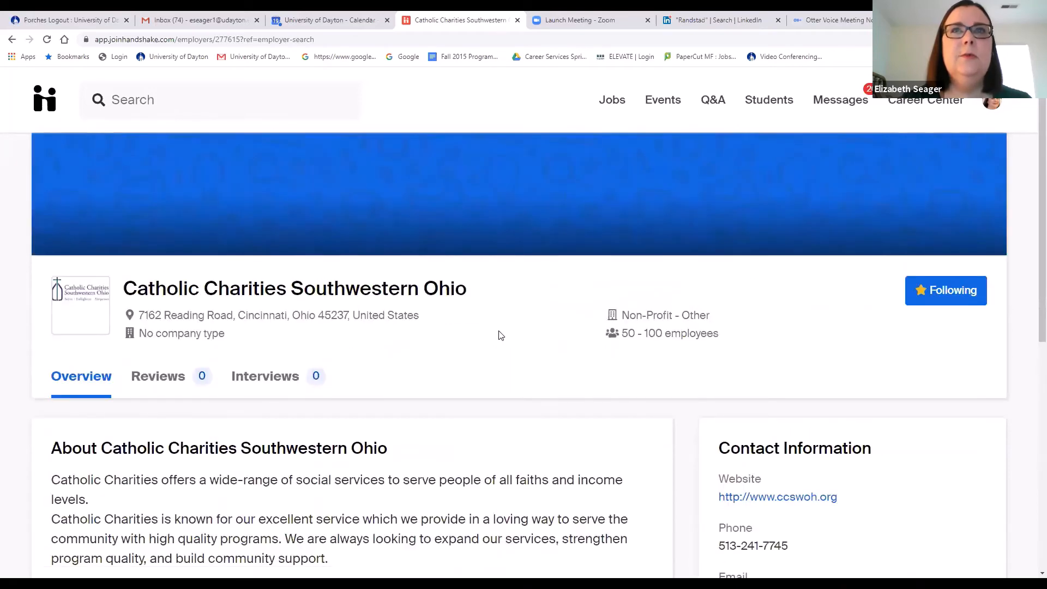
Read the Unilever recruiter's message in the inbox and view the message reporting options without submitting a report.
{"action": "left_click", "coordinate": [843, 108]}
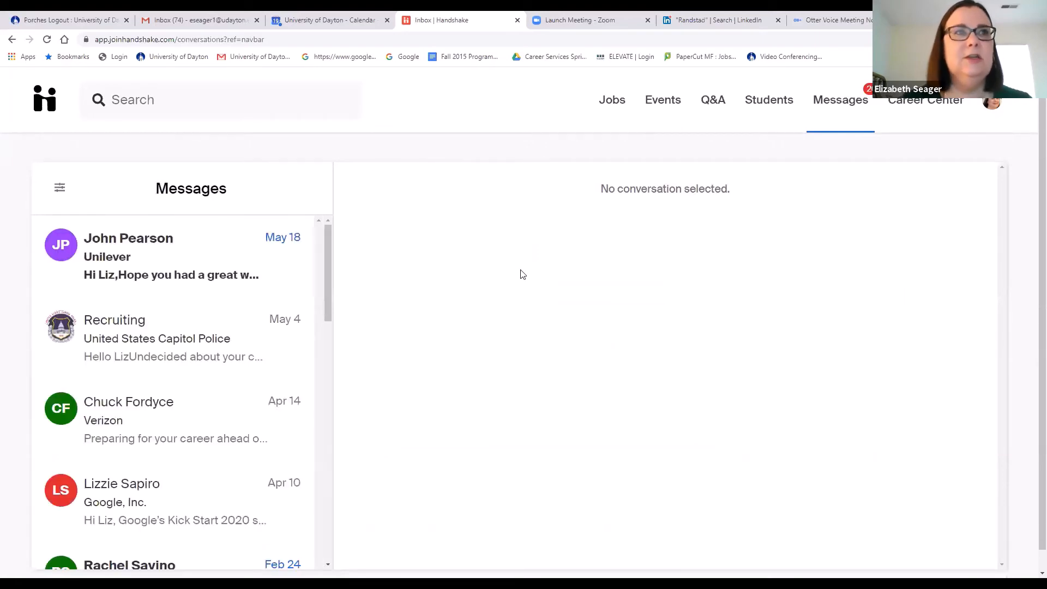
{"action": "left_click", "coordinate": [142, 261]}
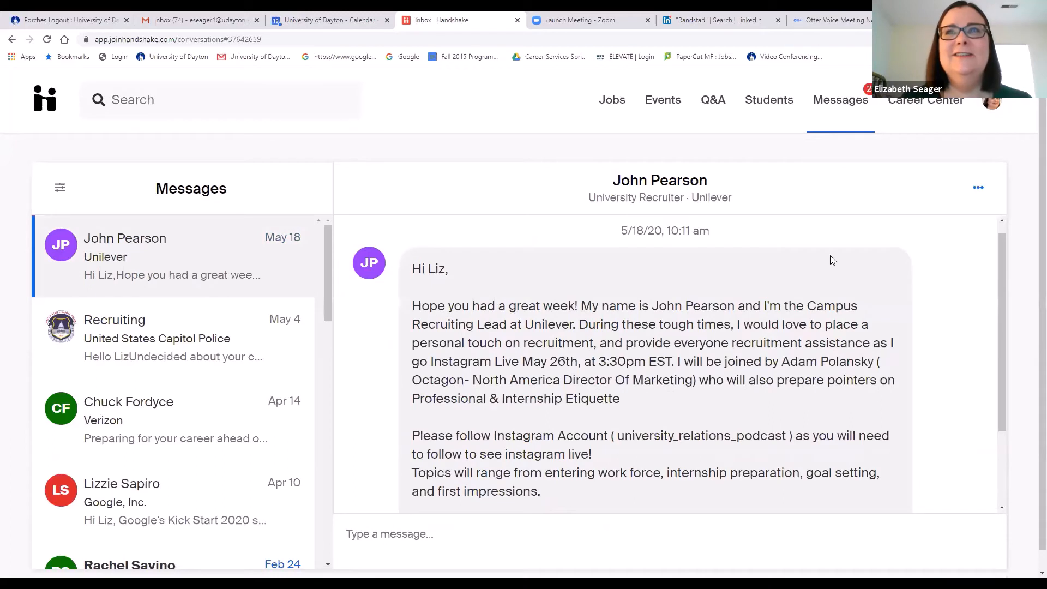
{"action": "left_click", "coordinate": [980, 191]}
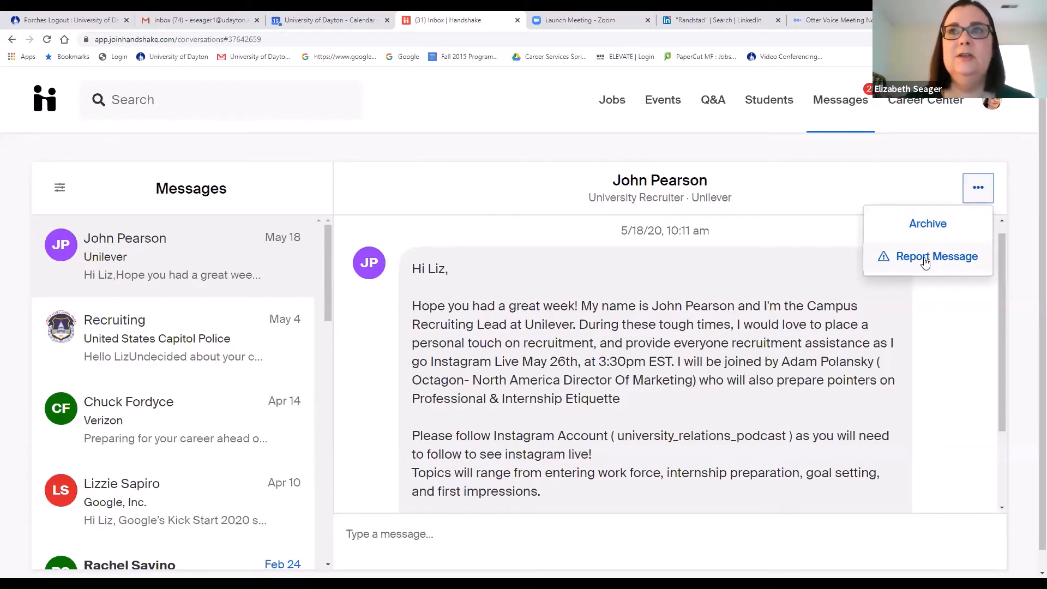
{"action": "left_click", "coordinate": [924, 260]}
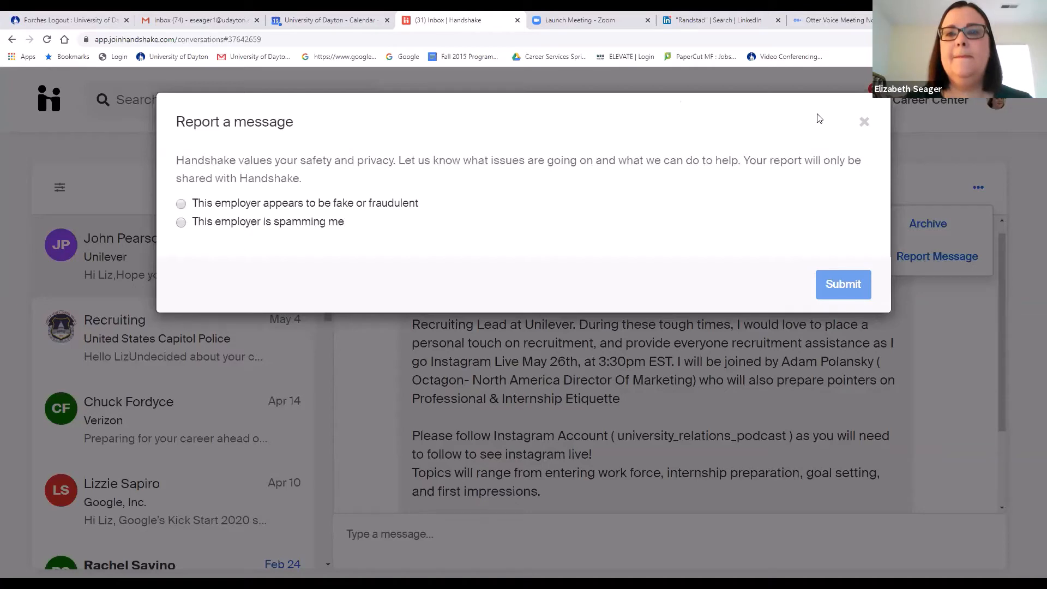
{"action": "left_click", "coordinate": [863, 120]}
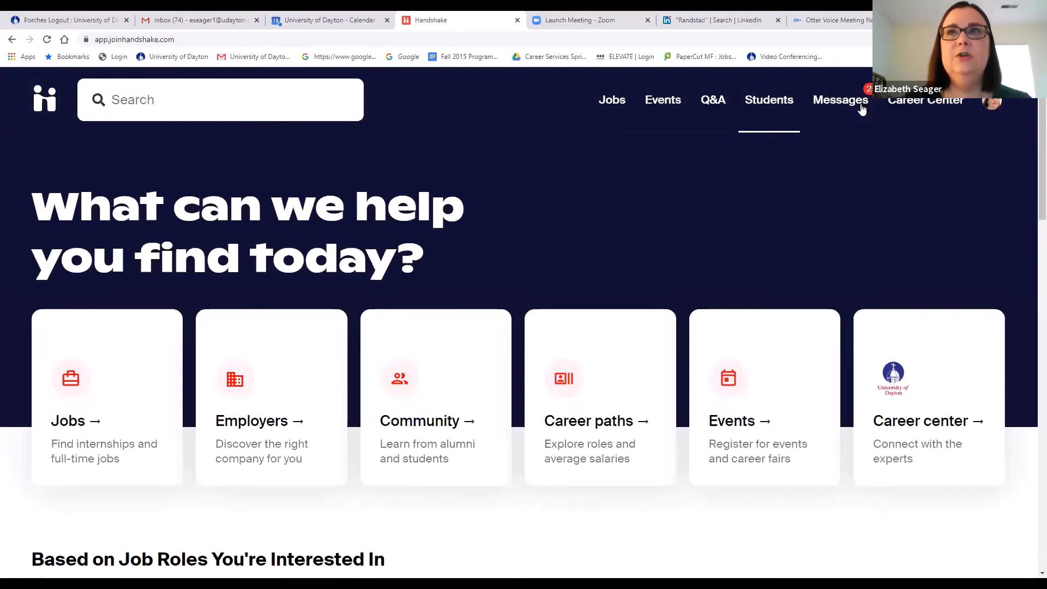
Visit the University of Dayton career center page and return to the home page to look over its job recommendations.
{"action": "left_click", "coordinate": [914, 104]}
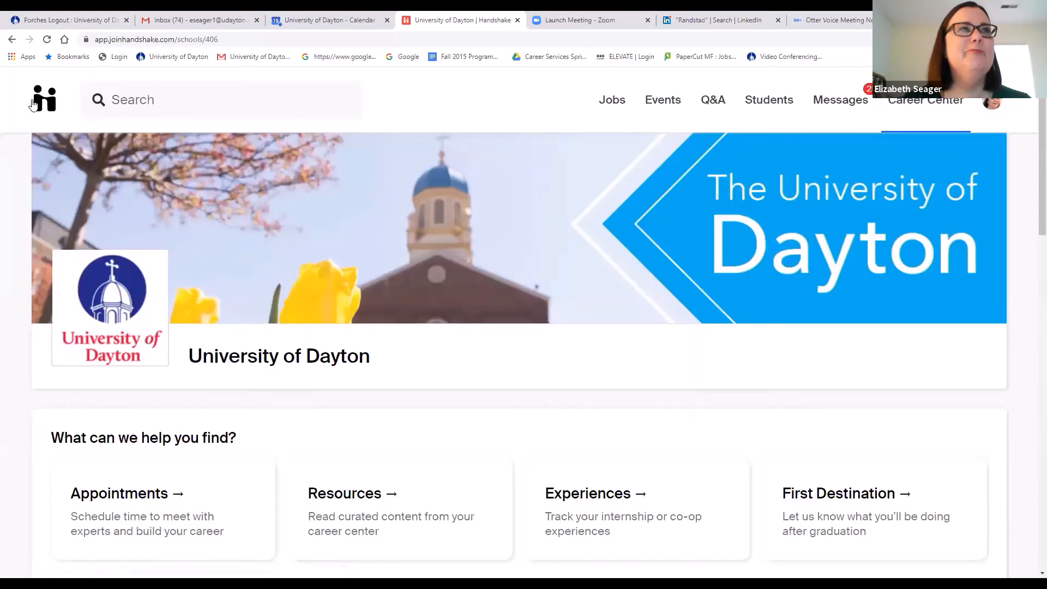
{"action": "left_click", "coordinate": [39, 101]}
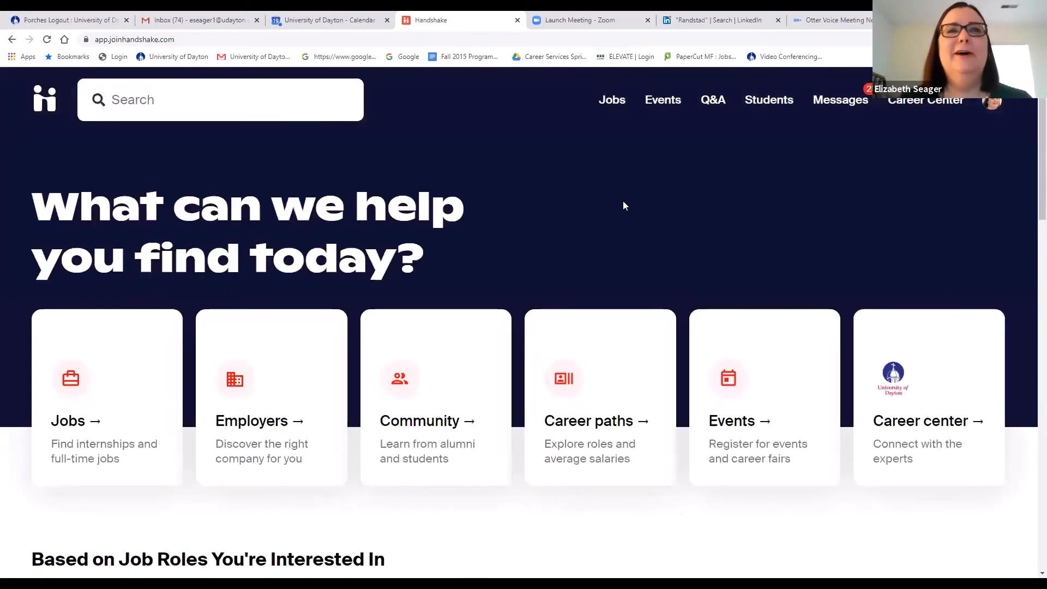
{"action": "scroll", "coordinate": [603, 184], "scroll_direction": "down", "scroll_amount": 4}
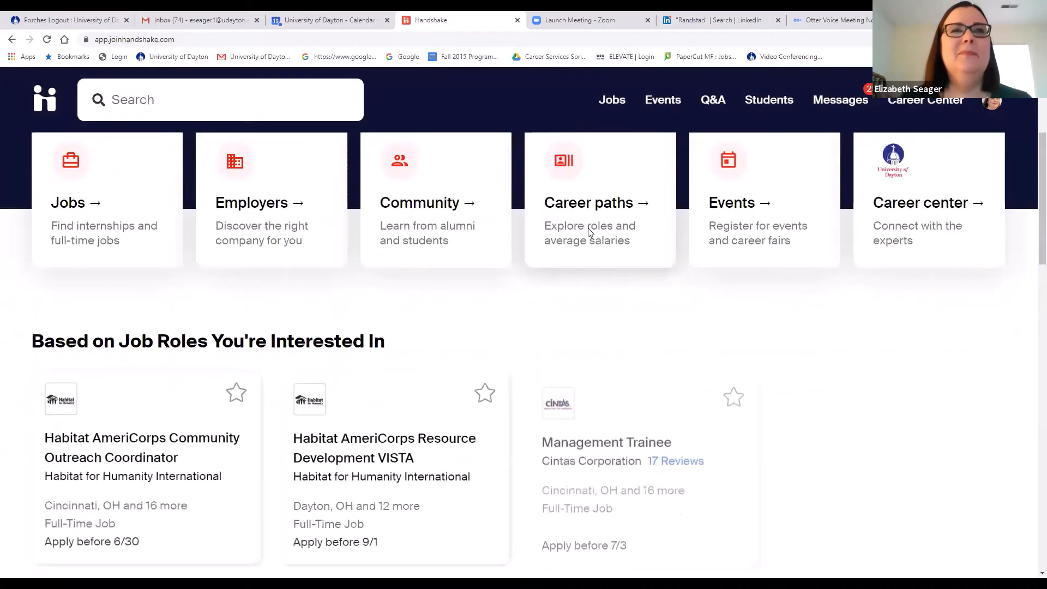
{"action": "scroll", "coordinate": [588, 228], "scroll_direction": "up", "scroll_amount": 4}
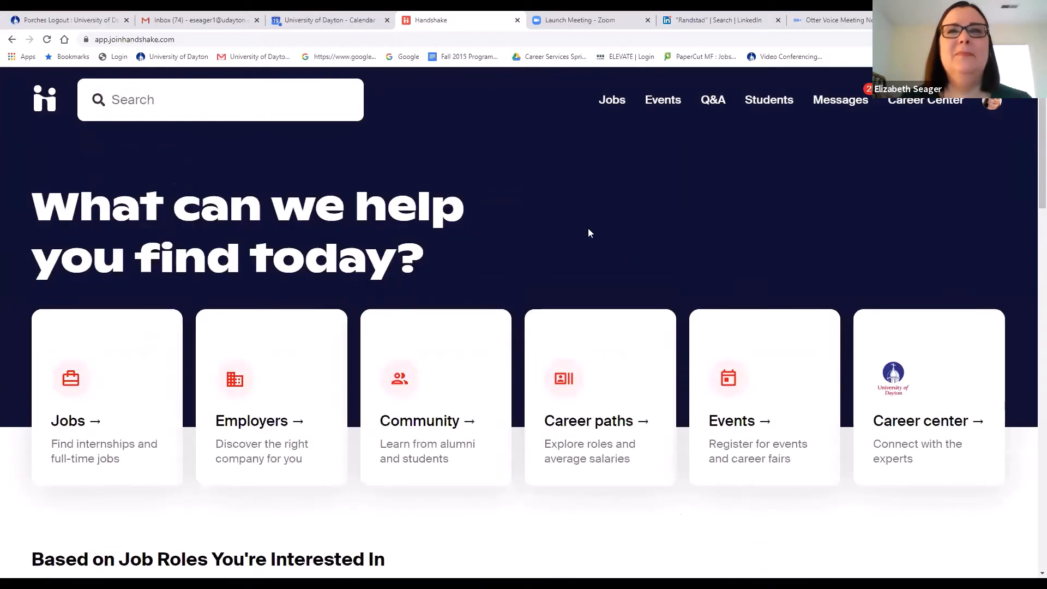
Open the career center's Resource Library and browse the articles on interview prep, leadership programs, veterans, FOCUS 2 and GoinGlobal.
{"action": "left_click", "coordinate": [911, 102]}
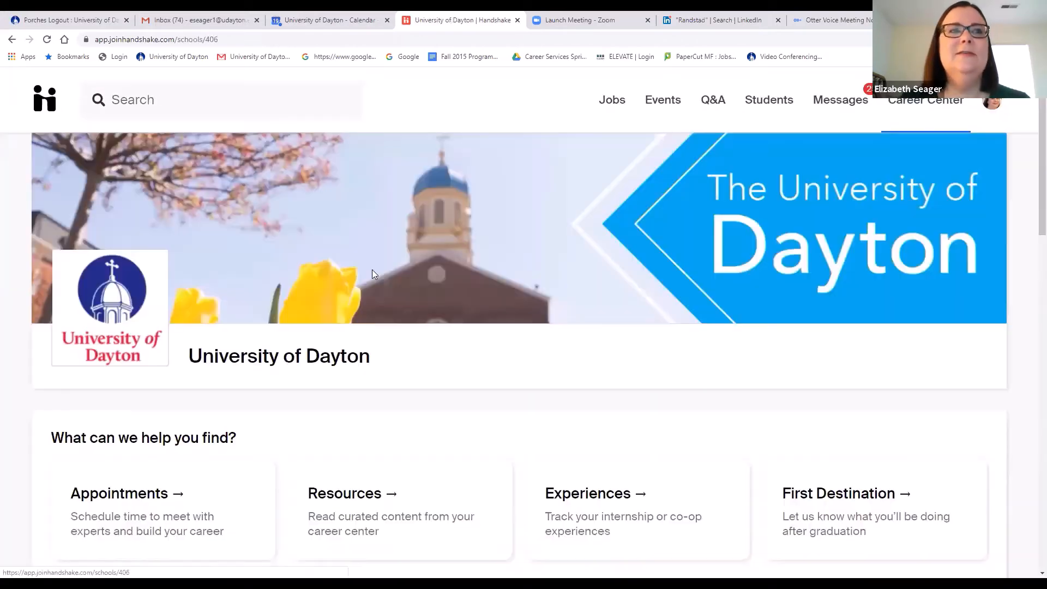
{"action": "scroll", "coordinate": [371, 270], "scroll_direction": "down", "scroll_amount": 2}
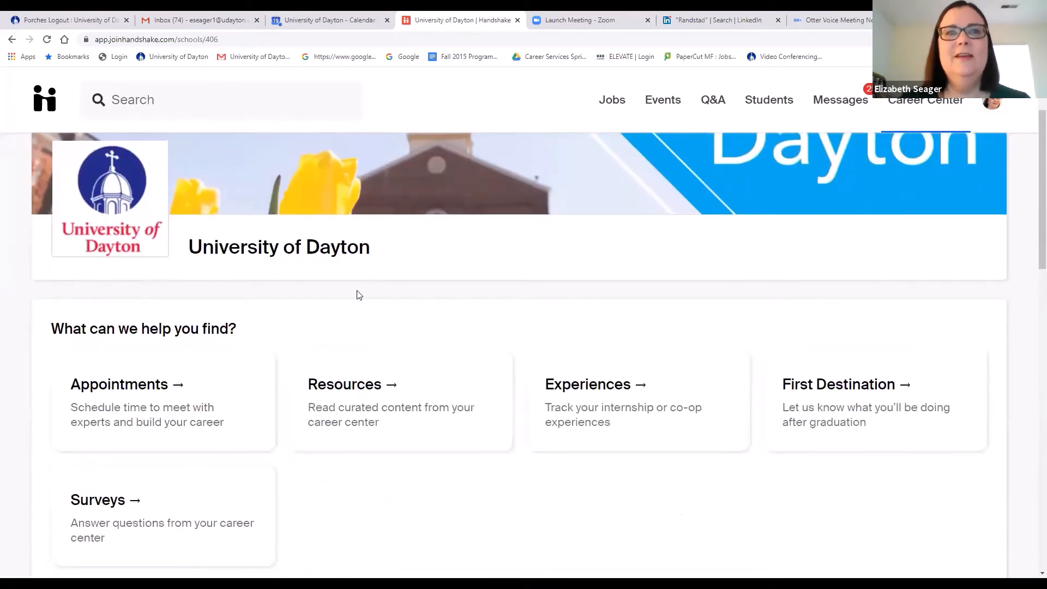
{"action": "left_click", "coordinate": [337, 388]}
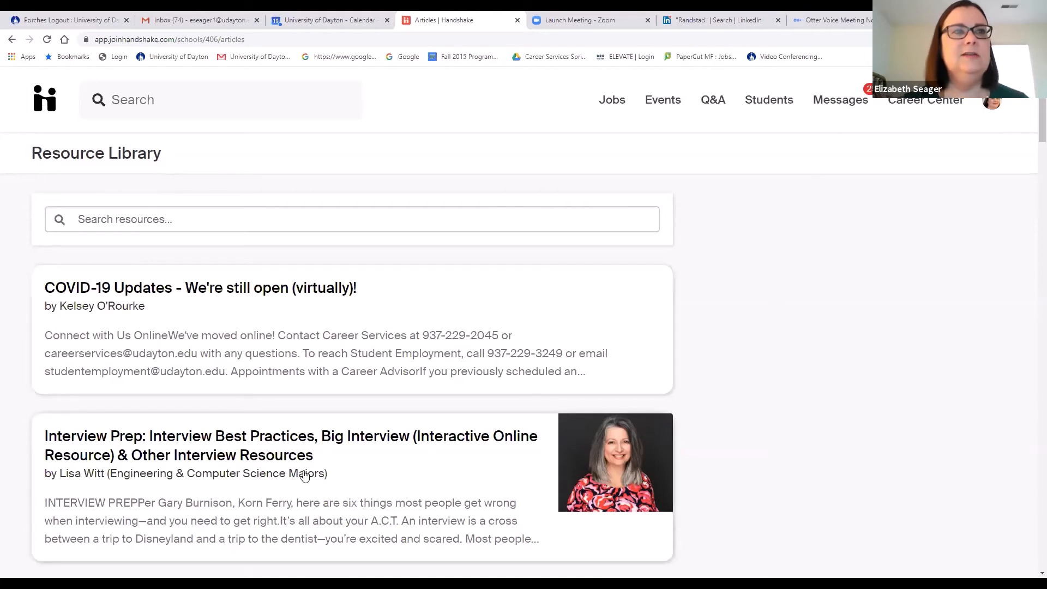
{"action": "scroll", "coordinate": [305, 475], "scroll_direction": "down", "scroll_amount": 5}
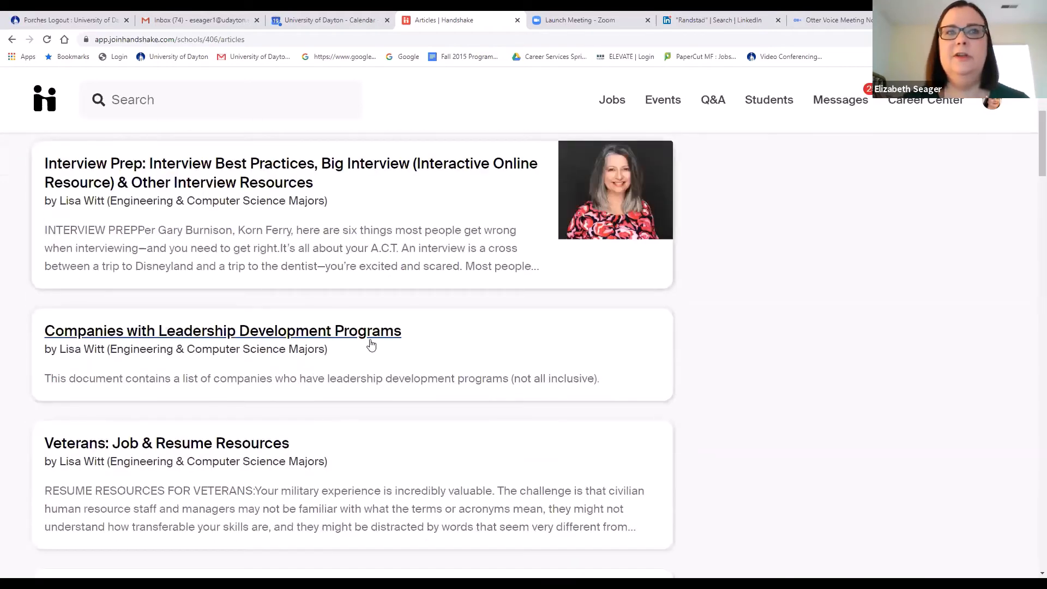
{"action": "scroll", "coordinate": [355, 360], "scroll_direction": "down", "scroll_amount": 2}
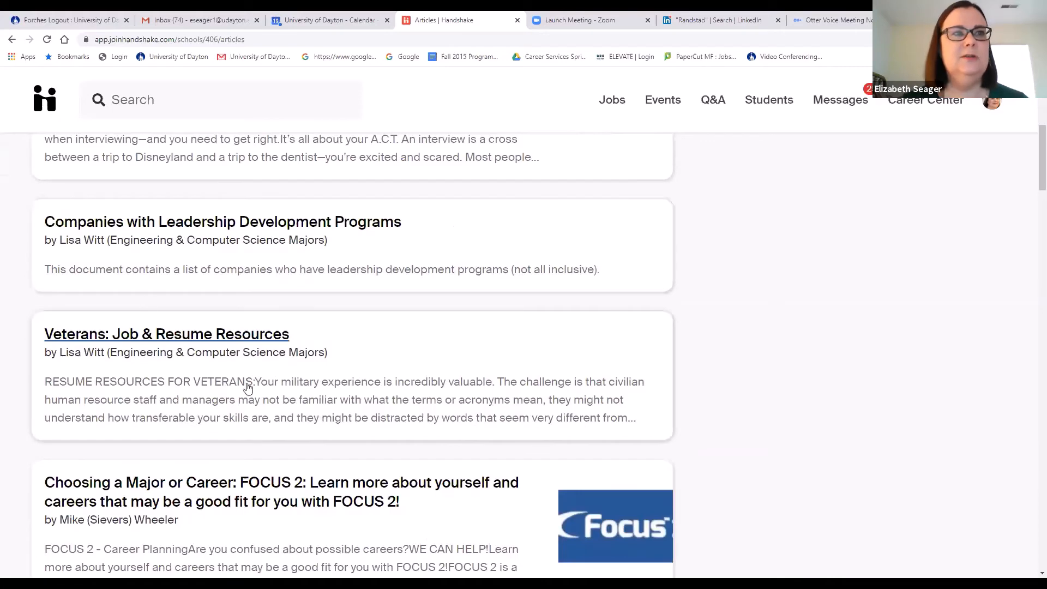
{"action": "scroll", "coordinate": [364, 347], "scroll_direction": "down", "scroll_amount": 2}
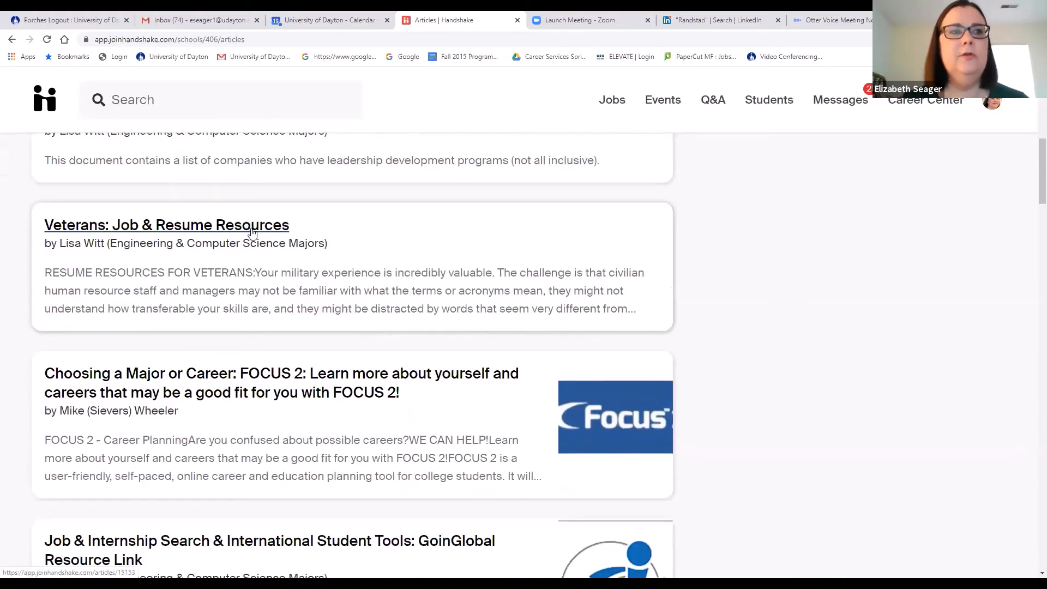
{"action": "scroll", "coordinate": [251, 233], "scroll_direction": "down", "scroll_amount": 2}
{"action": "scroll", "coordinate": [185, 291], "scroll_direction": "down", "scroll_amount": 2}
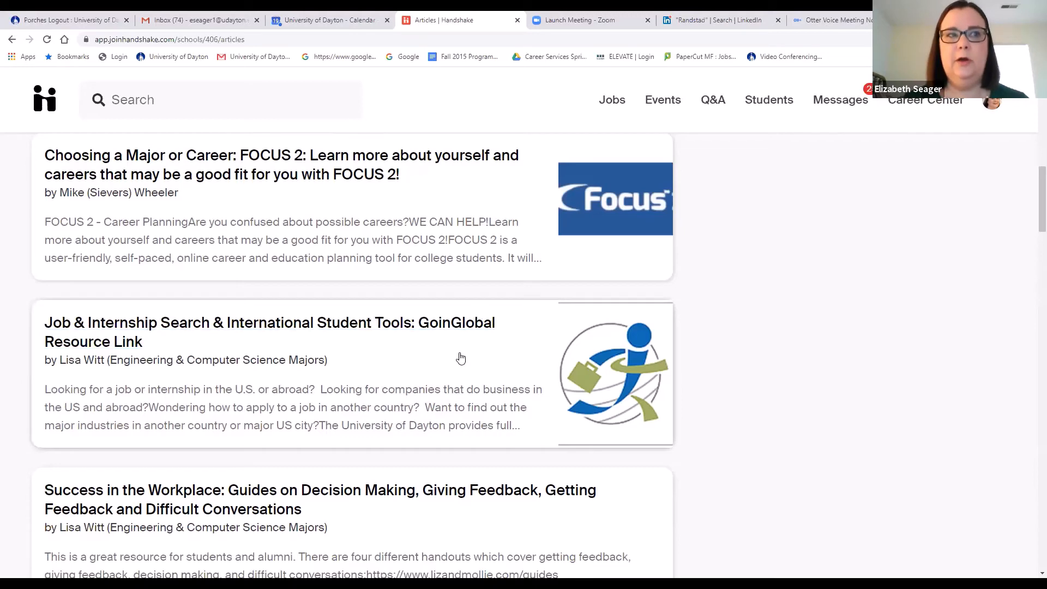
{"action": "scroll", "coordinate": [322, 177], "scroll_direction": "up", "scroll_amount": 3}
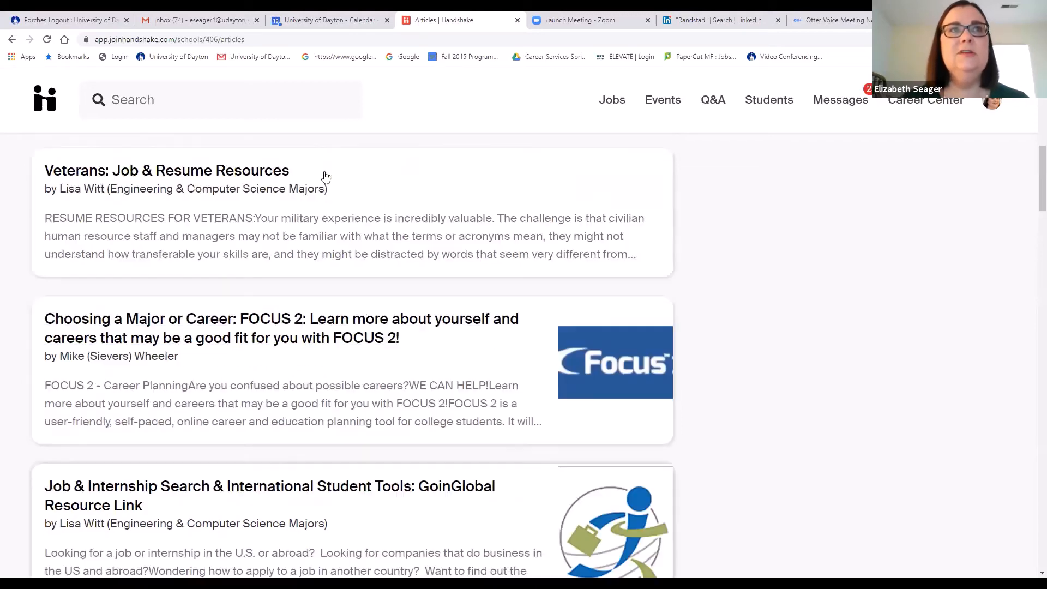
Search the site for nasa and open the National Aeronautics and Space Administration (NASA) employer page.
{"action": "left_click", "coordinate": [231, 94]}
{"action": "type", "text": "nasa"}
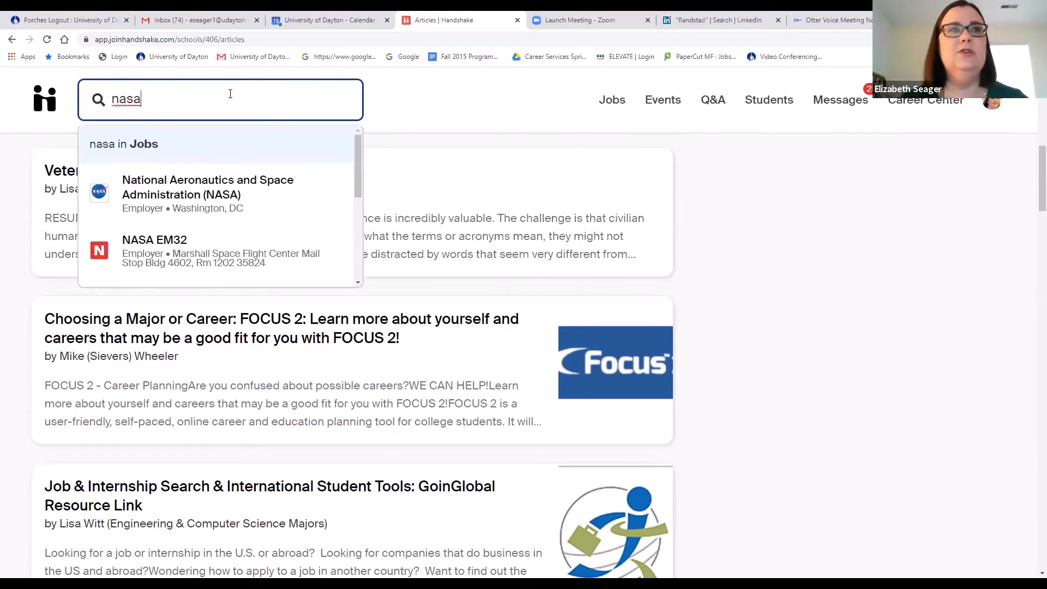
{"action": "left_click", "coordinate": [192, 193]}
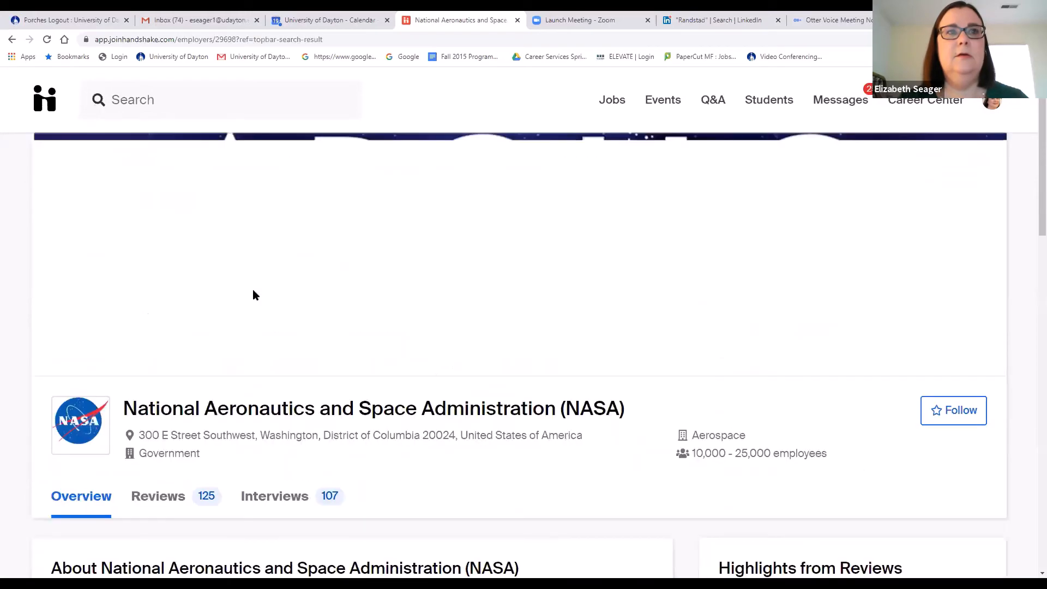
Review NASA's company description, review highlights, questions and answers, and students who have worked there.
{"action": "scroll", "coordinate": [453, 357], "scroll_direction": "down", "scroll_amount": 1}
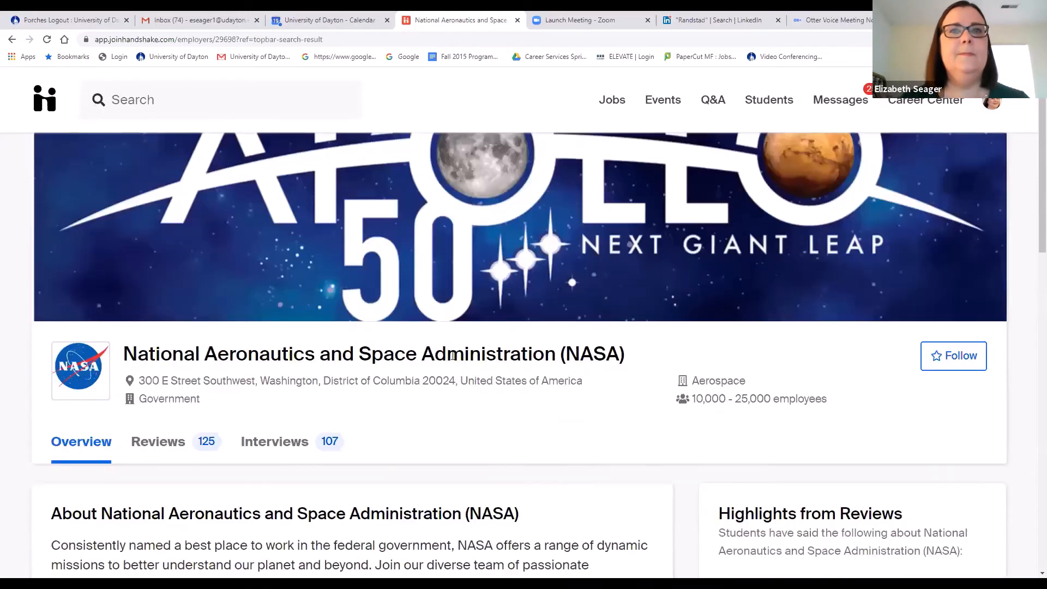
{"action": "scroll", "coordinate": [452, 357], "scroll_direction": "down", "scroll_amount": 3}
{"action": "scroll", "coordinate": [453, 357], "scroll_direction": "down", "scroll_amount": 6}
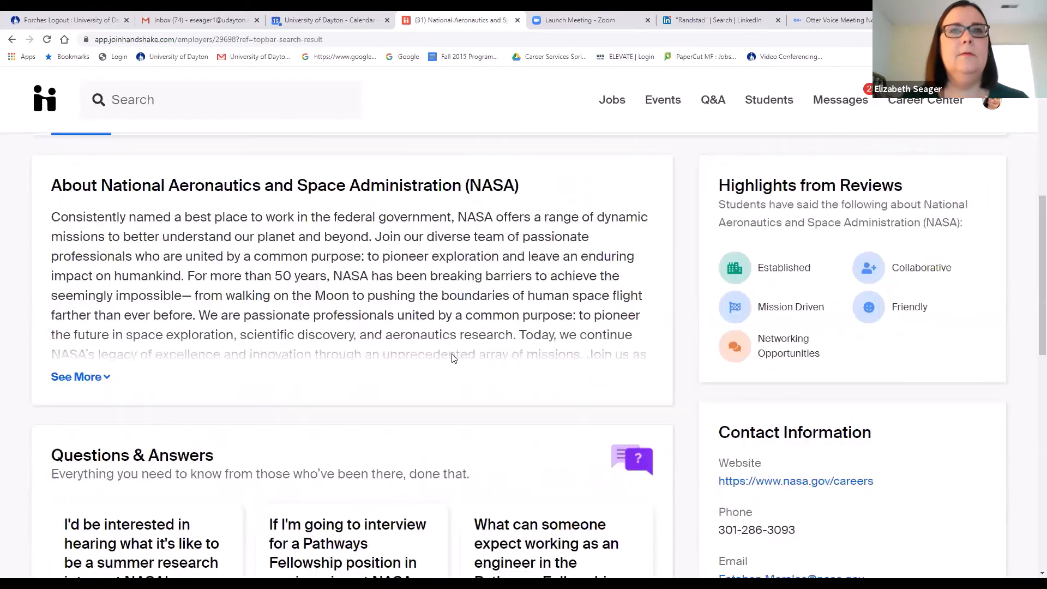
{"action": "scroll", "coordinate": [453, 357], "scroll_direction": "down", "scroll_amount": 6}
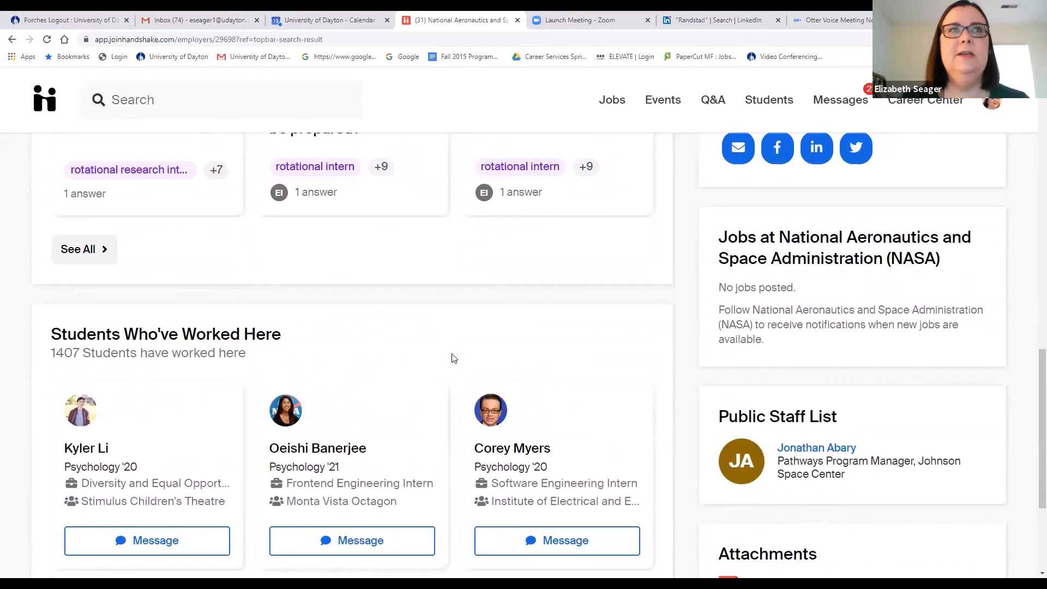
{"action": "scroll", "coordinate": [452, 357], "scroll_direction": "up", "scroll_amount": 5}
{"action": "scroll", "coordinate": [452, 358], "scroll_direction": "up", "scroll_amount": 10}
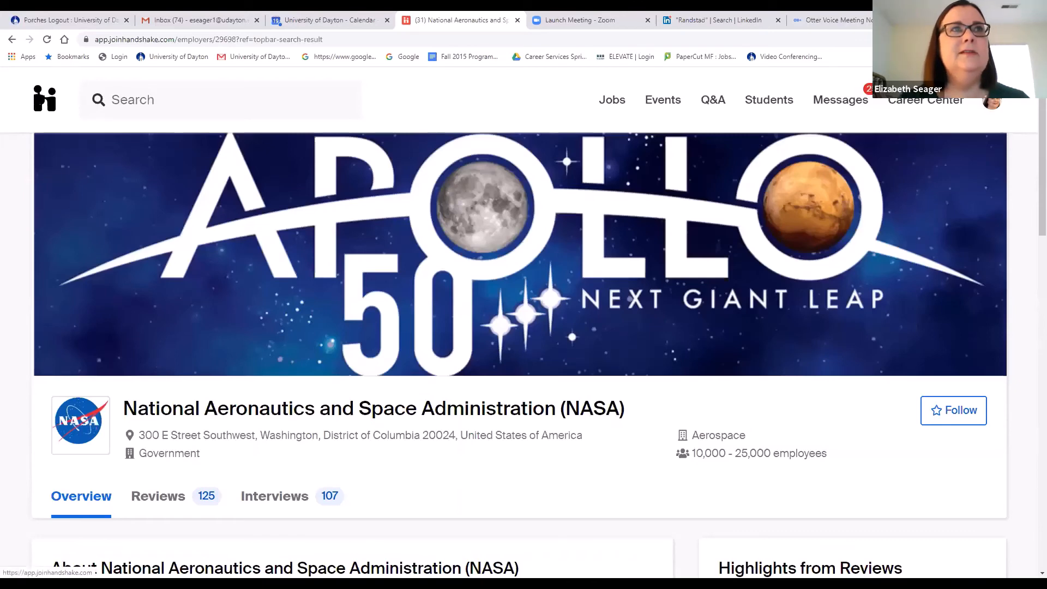
Return to the home page and open the Resource Library from the University of Dayton career center page.
{"action": "left_click", "coordinate": [44, 98]}
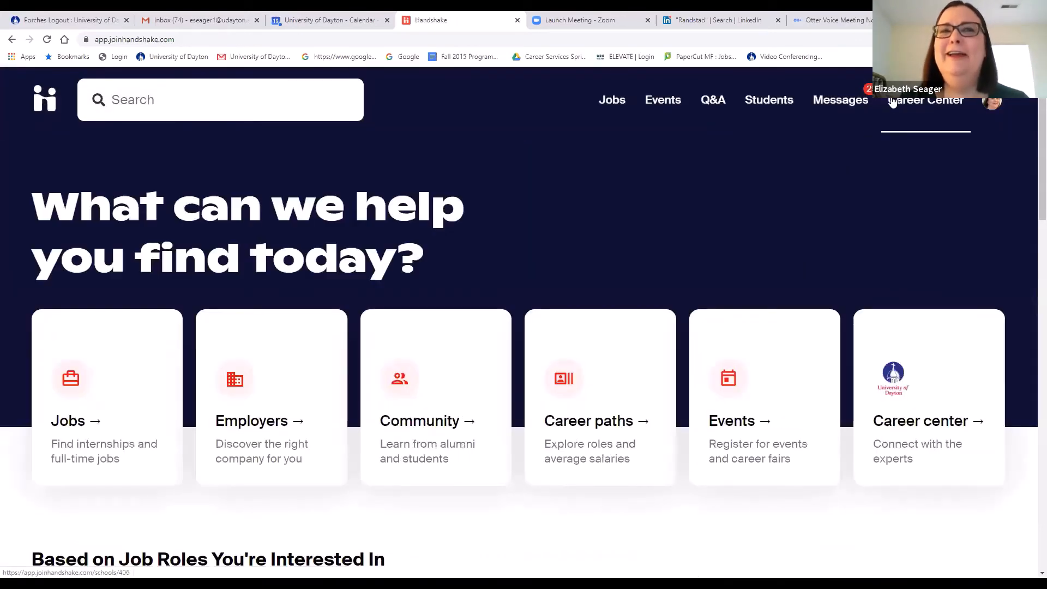
{"action": "left_click", "coordinate": [892, 102]}
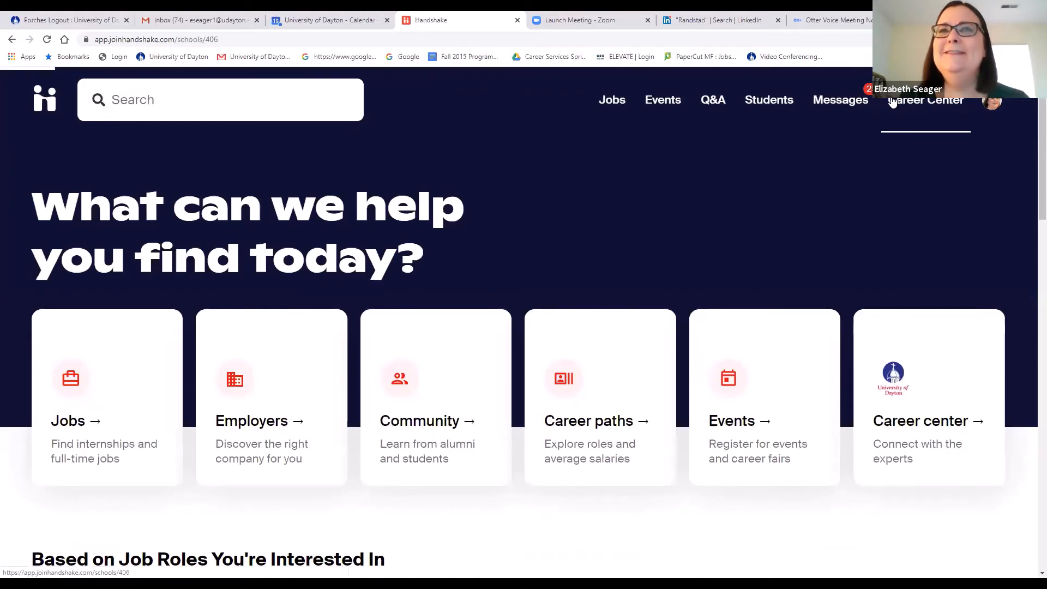
{"action": "scroll", "coordinate": [420, 343], "scroll_direction": "down", "scroll_amount": 2}
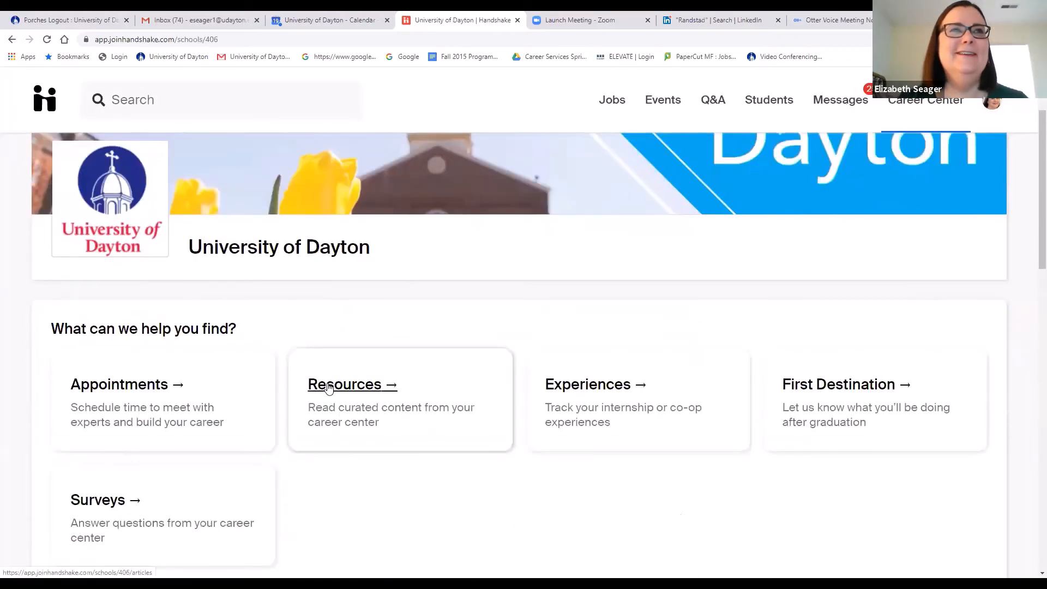
{"action": "left_click", "coordinate": [328, 387]}
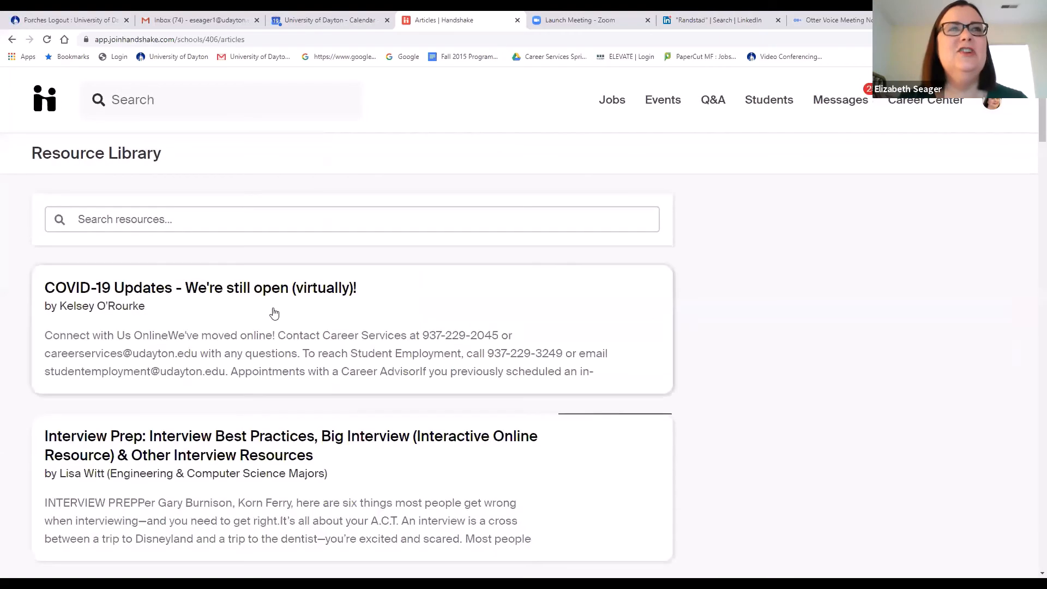
Search the Resource Library for nasa and open the article Internships: NASA Internships and Pathways Program.
{"action": "left_click", "coordinate": [216, 221]}
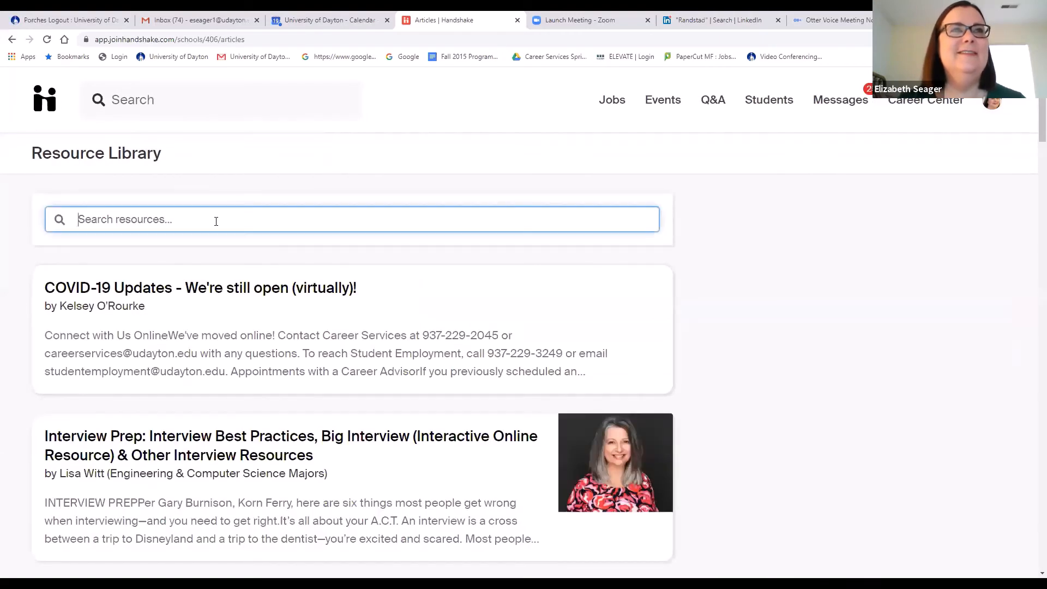
{"action": "type", "text": "nasa"}
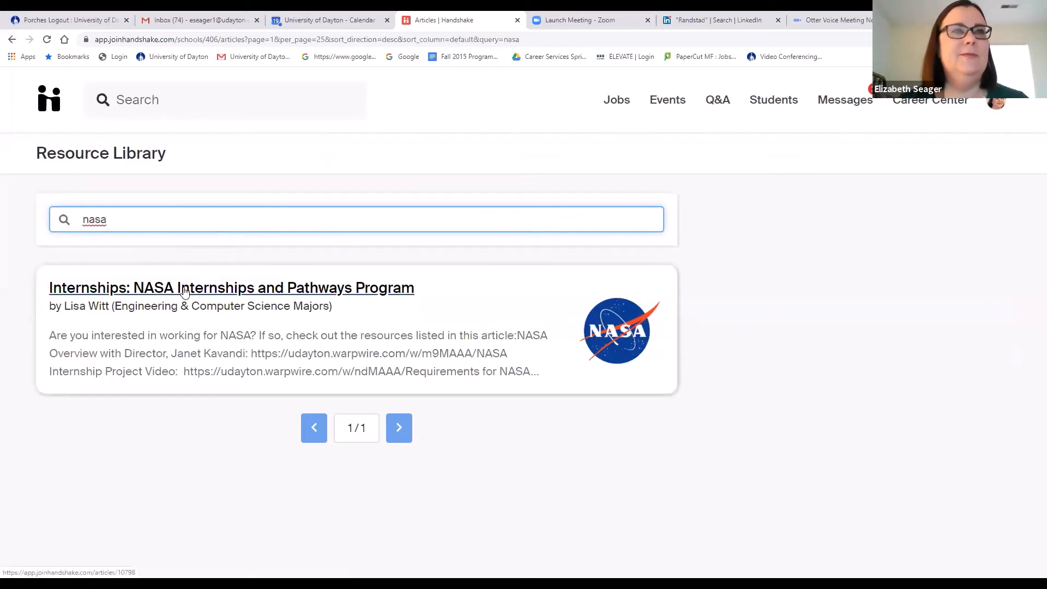
{"action": "left_click", "coordinate": [185, 292]}
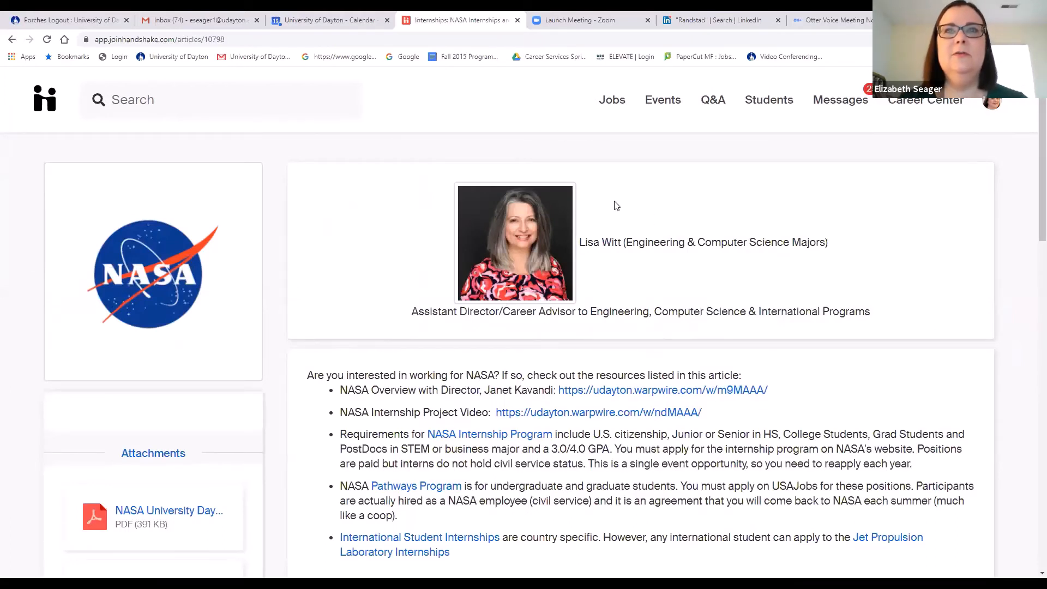
Review the NASA internship article's program links, qualification requirements and PDF attachments.
{"action": "scroll", "coordinate": [537, 288], "scroll_direction": "down", "scroll_amount": 1}
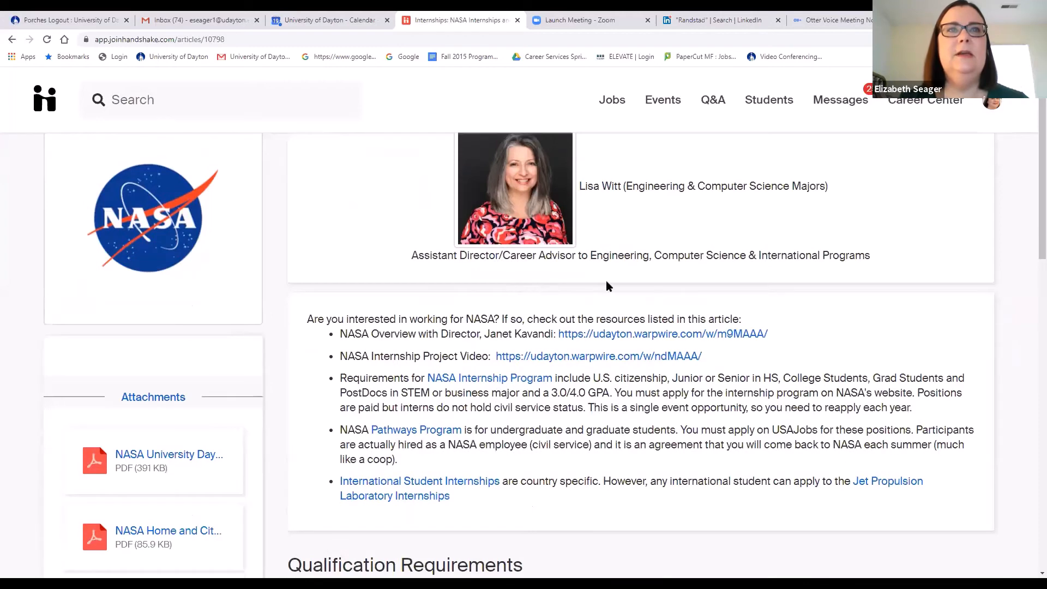
{"action": "scroll", "coordinate": [606, 285], "scroll_direction": "down", "scroll_amount": 2}
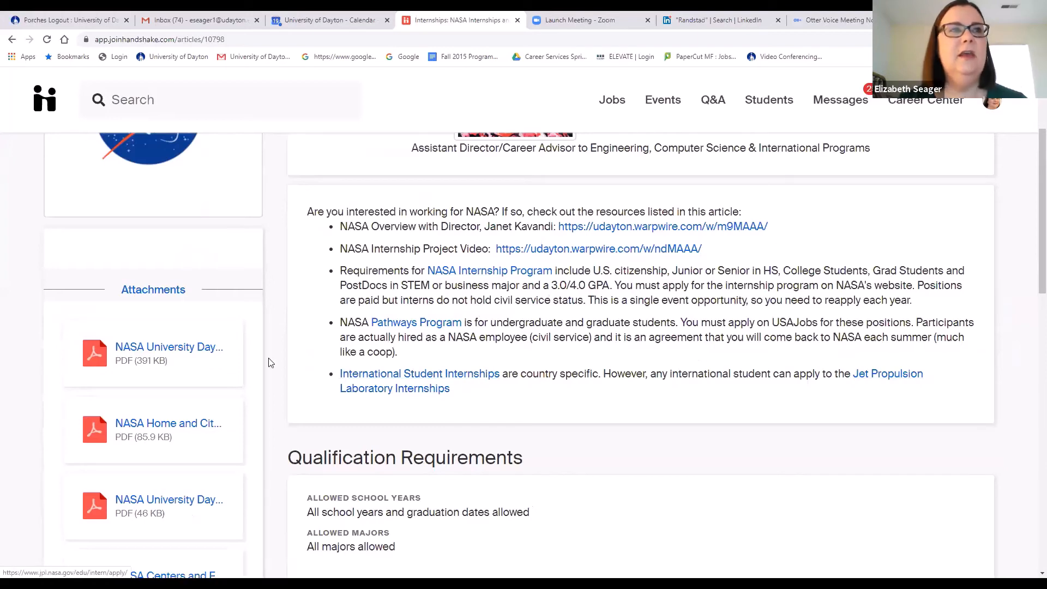
{"action": "scroll", "coordinate": [147, 353], "scroll_direction": "down", "scroll_amount": 3}
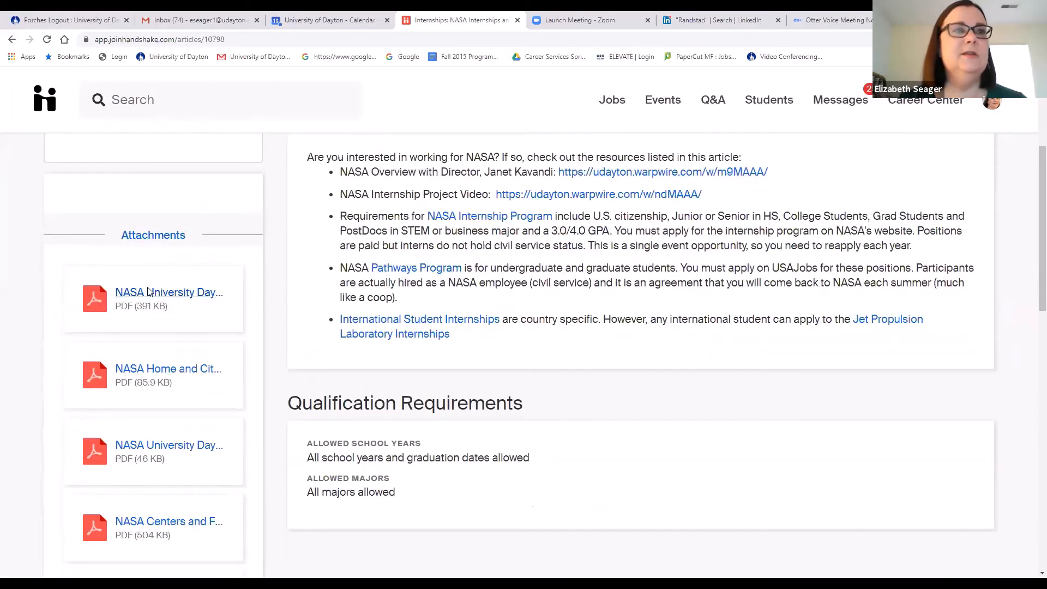
{"action": "scroll", "coordinate": [149, 419], "scroll_direction": "down", "scroll_amount": 6}
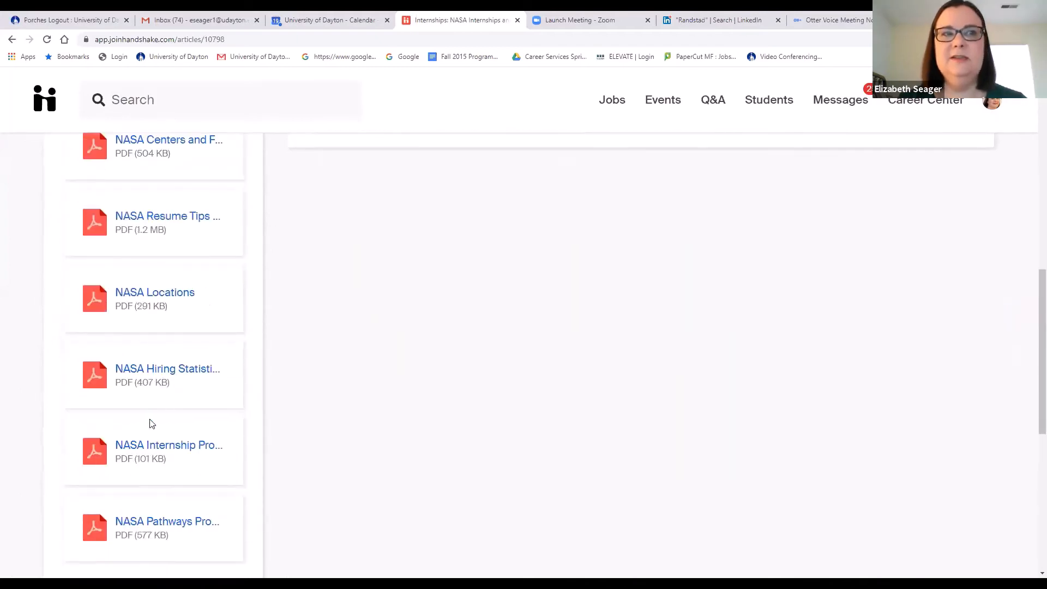
{"action": "scroll", "coordinate": [150, 423], "scroll_direction": "down", "scroll_amount": 3}
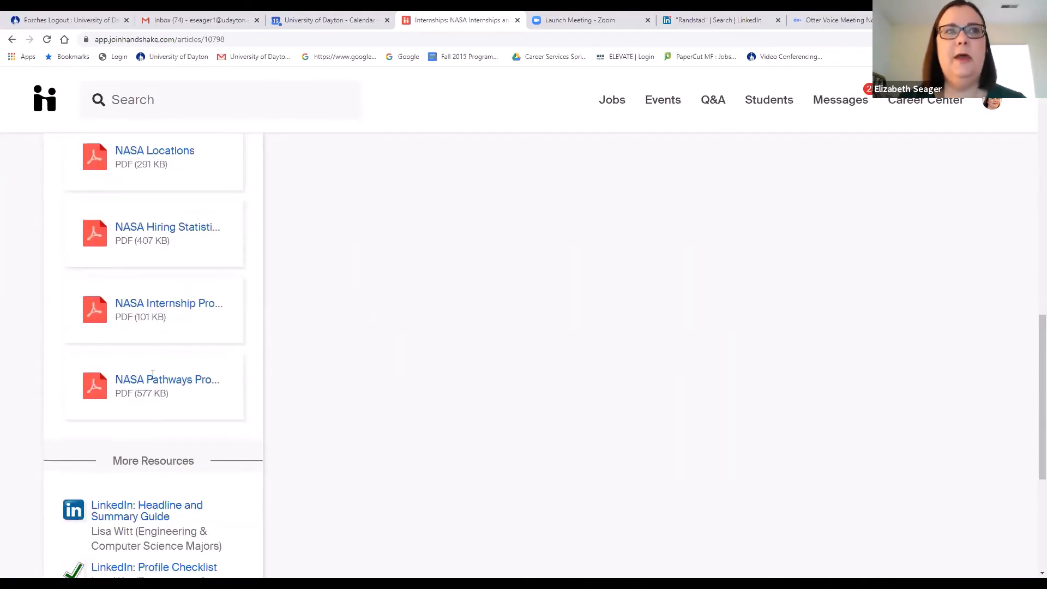
{"action": "scroll", "coordinate": [153, 374], "scroll_direction": "up", "scroll_amount": 6}
{"action": "scroll", "coordinate": [153, 374], "scroll_direction": "up", "scroll_amount": 3}
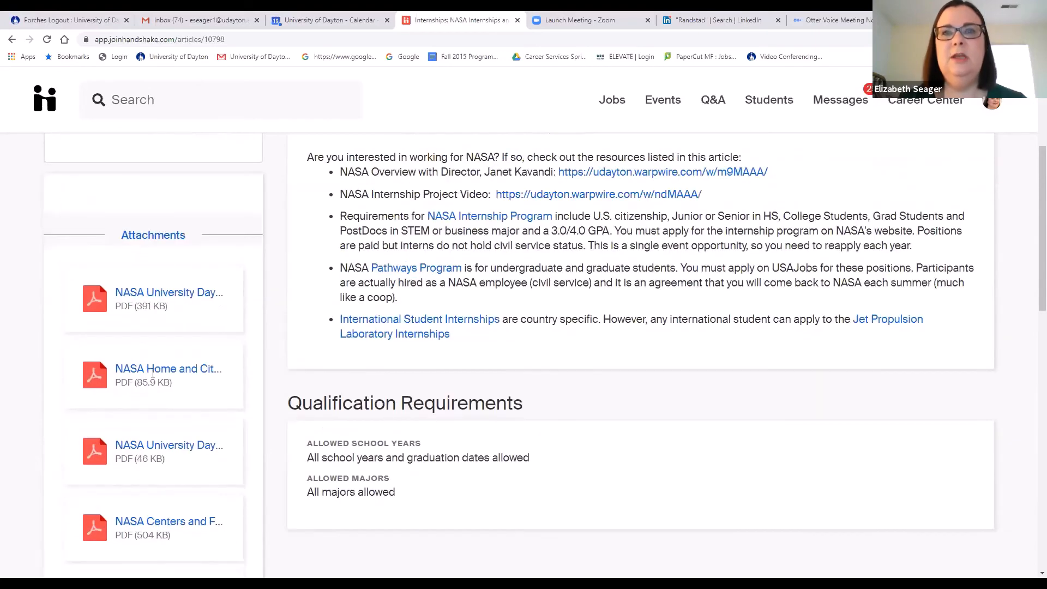
{"action": "scroll", "coordinate": [153, 372], "scroll_direction": "up", "scroll_amount": 4}
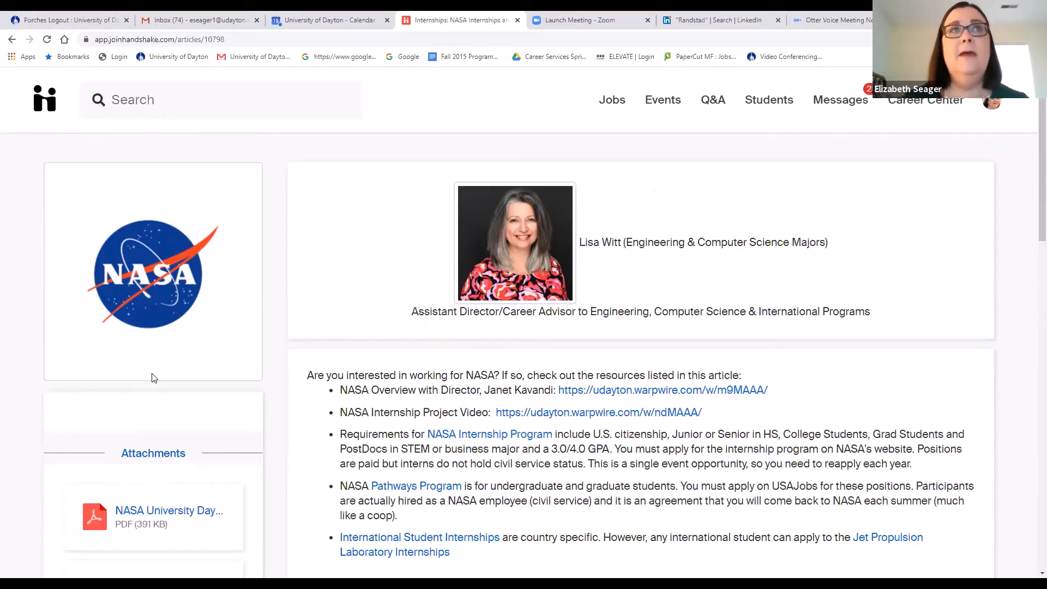
Open the student's own profile and follow its visibility settings link to examine the Privacy options.
{"action": "left_click", "coordinate": [51, 107]}
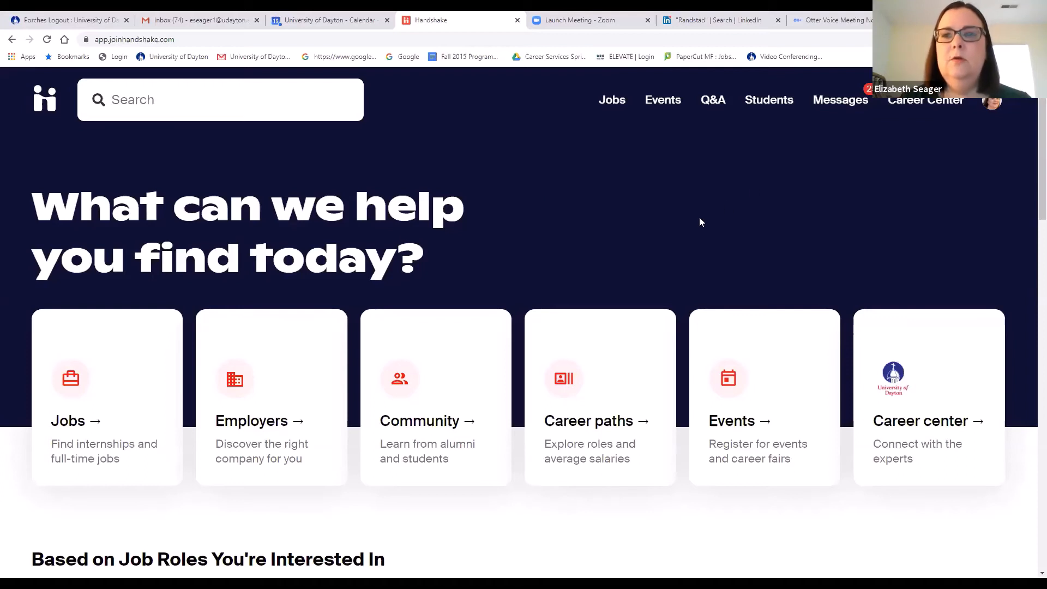
{"action": "left_click", "coordinate": [992, 105]}
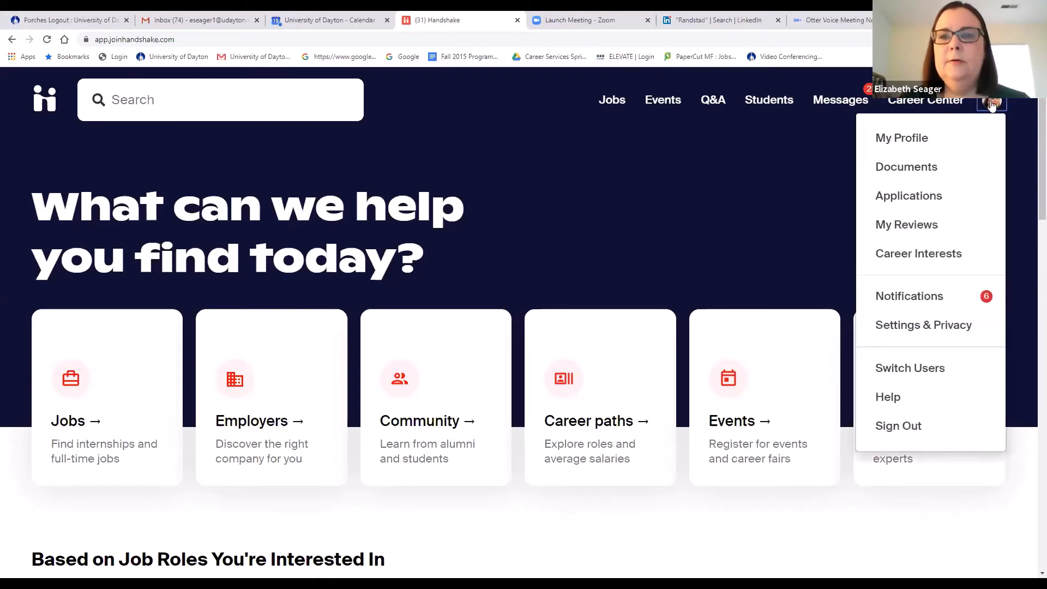
{"action": "left_click", "coordinate": [882, 139]}
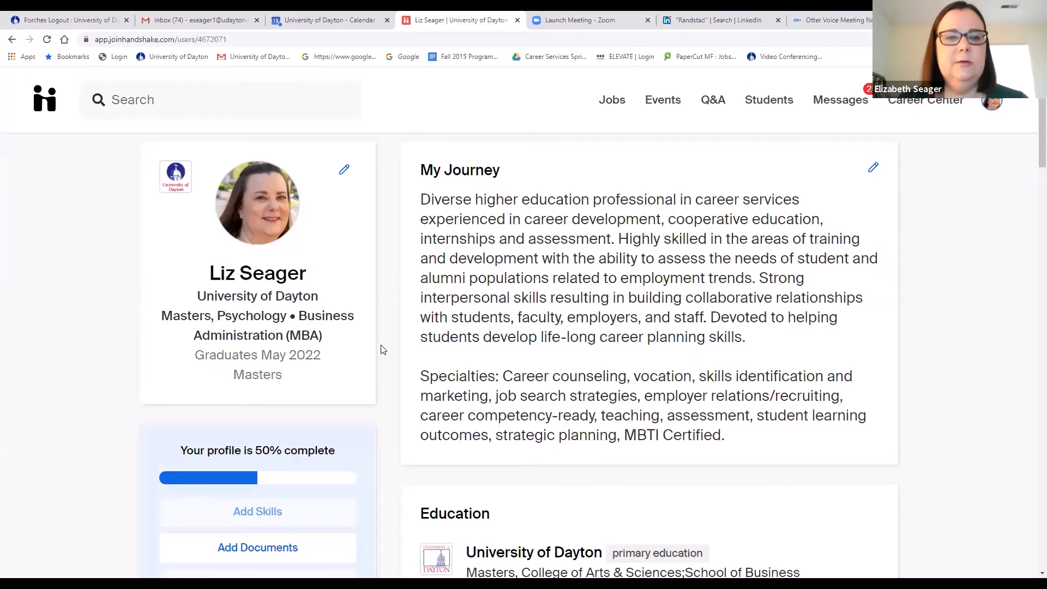
{"action": "scroll", "coordinate": [381, 349], "scroll_direction": "down", "scroll_amount": 2}
{"action": "scroll", "coordinate": [380, 349], "scroll_direction": "down", "scroll_amount": 6}
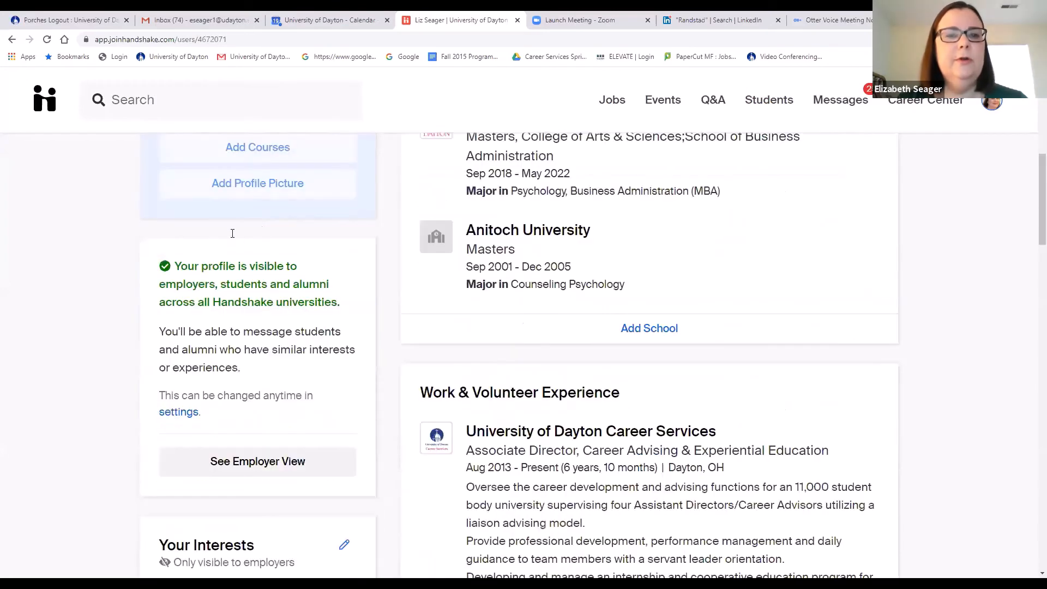
{"action": "left_click", "coordinate": [170, 414]}
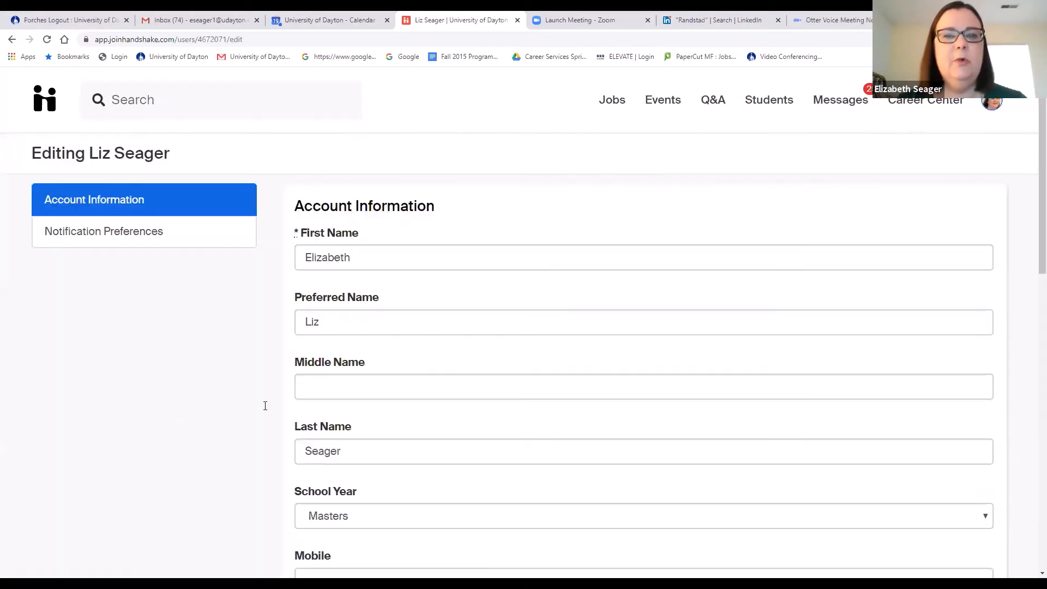
{"action": "scroll", "coordinate": [280, 420], "scroll_direction": "down", "scroll_amount": 9}
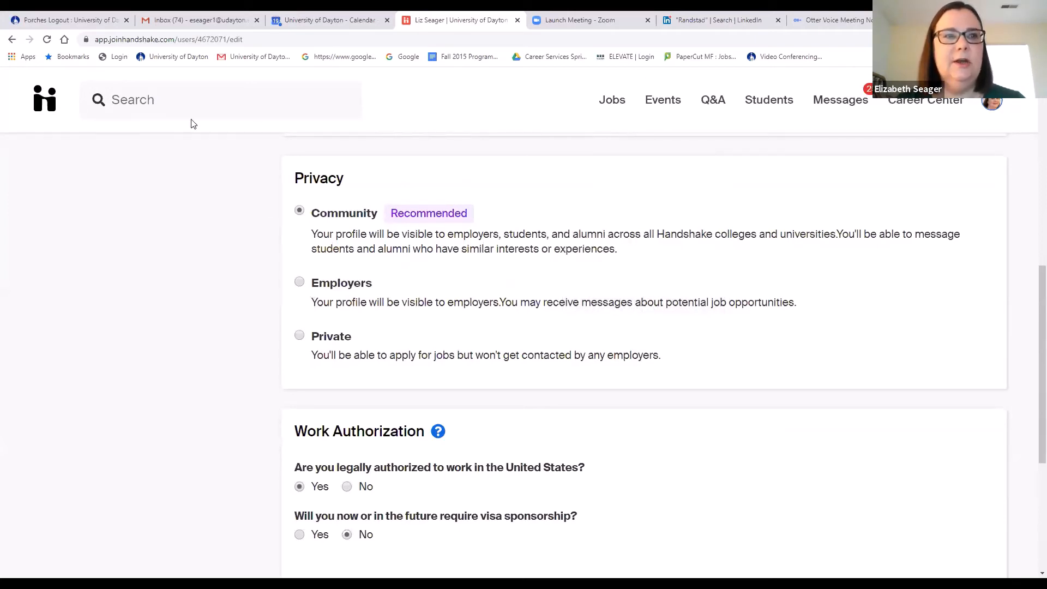
Go back to the profile and review its education, work and volunteer experience, and organizations sections.
{"action": "left_click", "coordinate": [12, 40]}
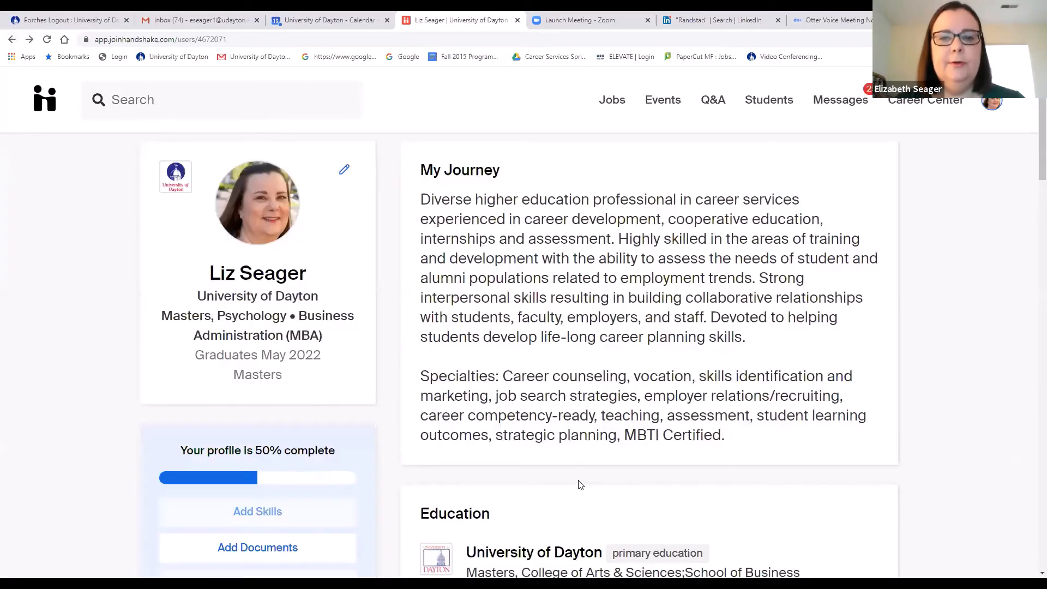
{"action": "scroll", "coordinate": [579, 484], "scroll_direction": "down", "scroll_amount": 6}
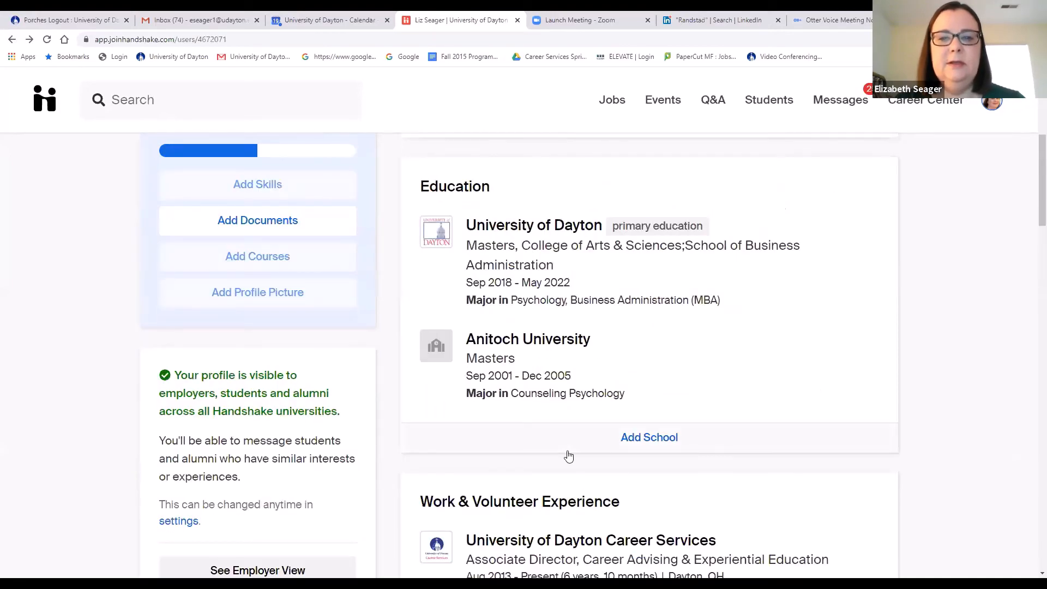
{"action": "scroll", "coordinate": [568, 456], "scroll_direction": "down", "scroll_amount": 3}
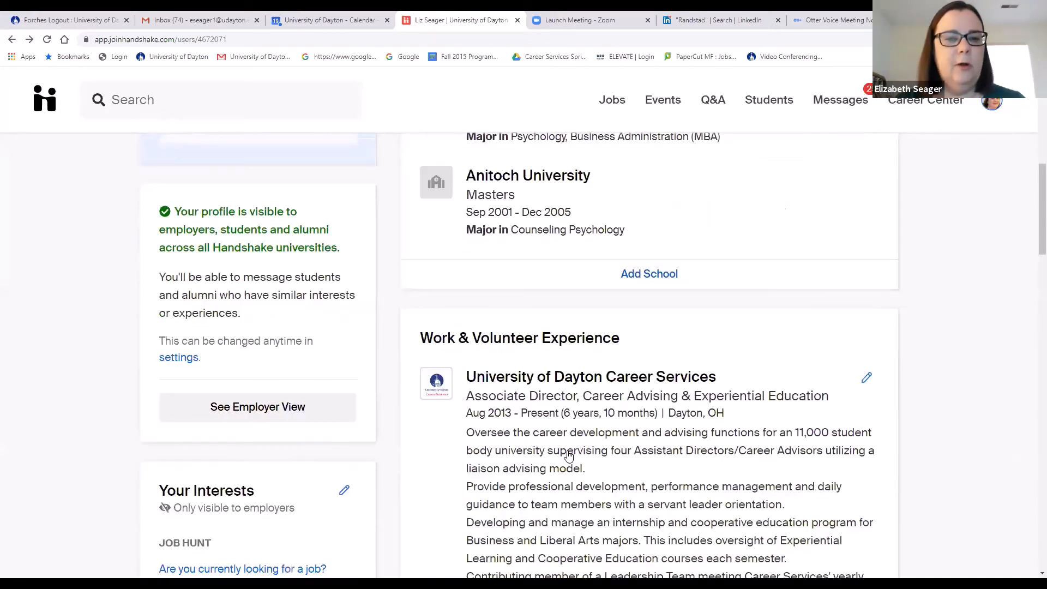
{"action": "scroll", "coordinate": [569, 455], "scroll_direction": "down", "scroll_amount": 8}
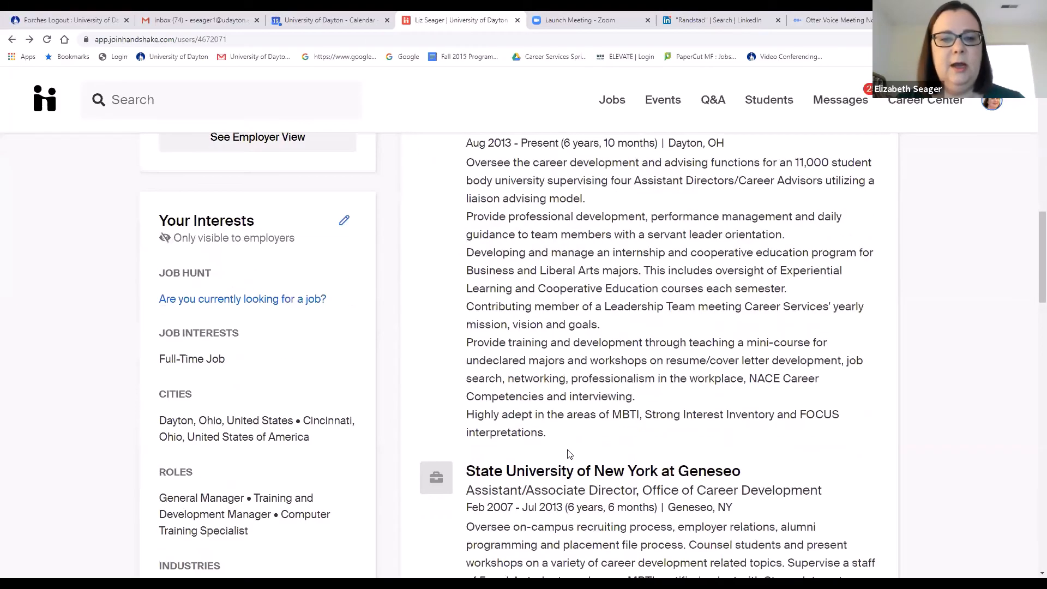
{"action": "scroll", "coordinate": [568, 454], "scroll_direction": "down", "scroll_amount": 2}
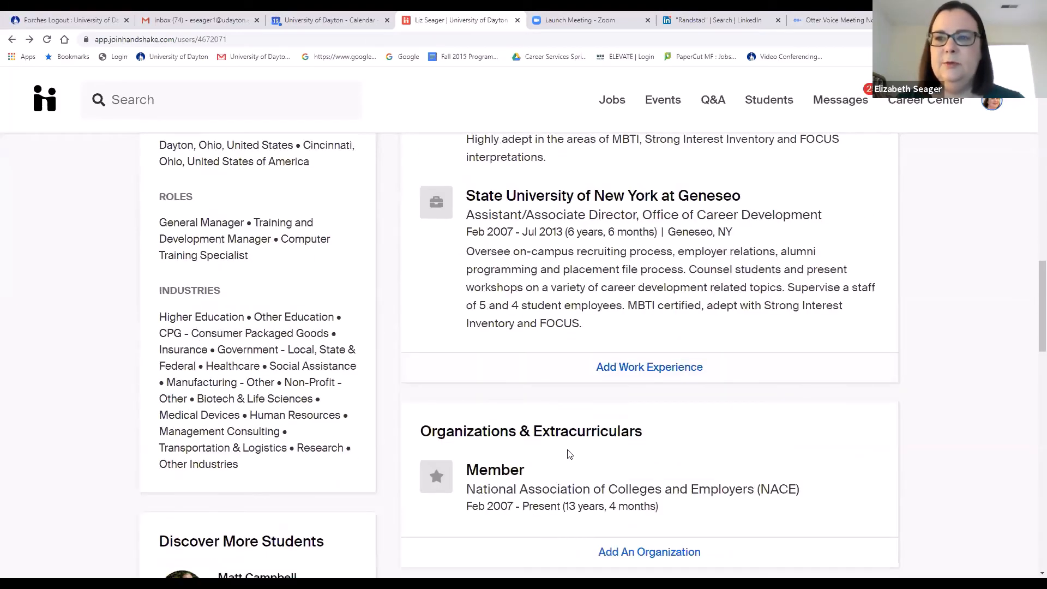
{"action": "scroll", "coordinate": [569, 455], "scroll_direction": "up", "scroll_amount": 12}
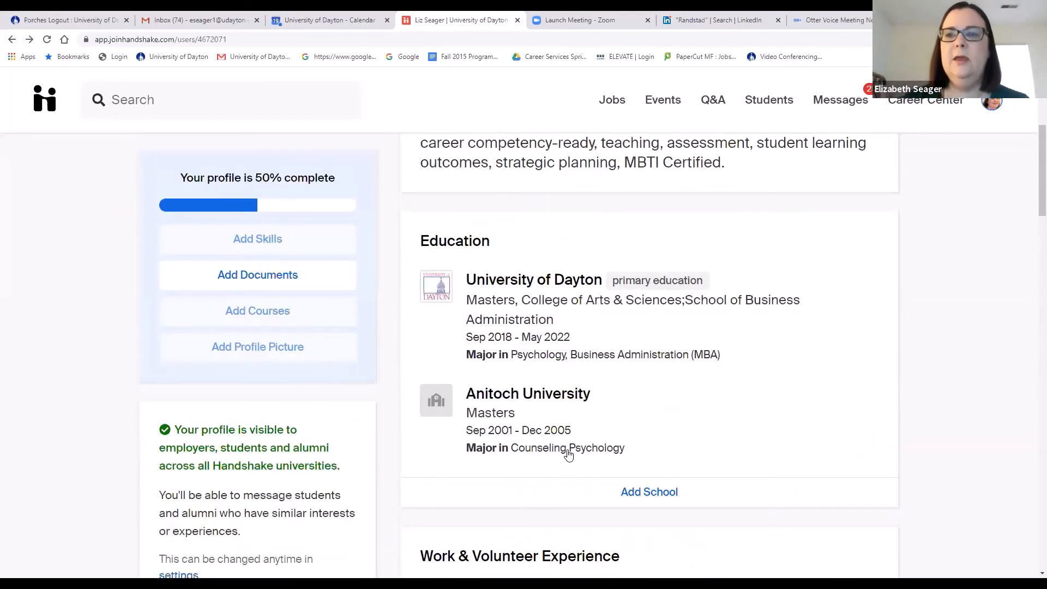
{"action": "scroll", "coordinate": [568, 454], "scroll_direction": "up", "scroll_amount": 1}
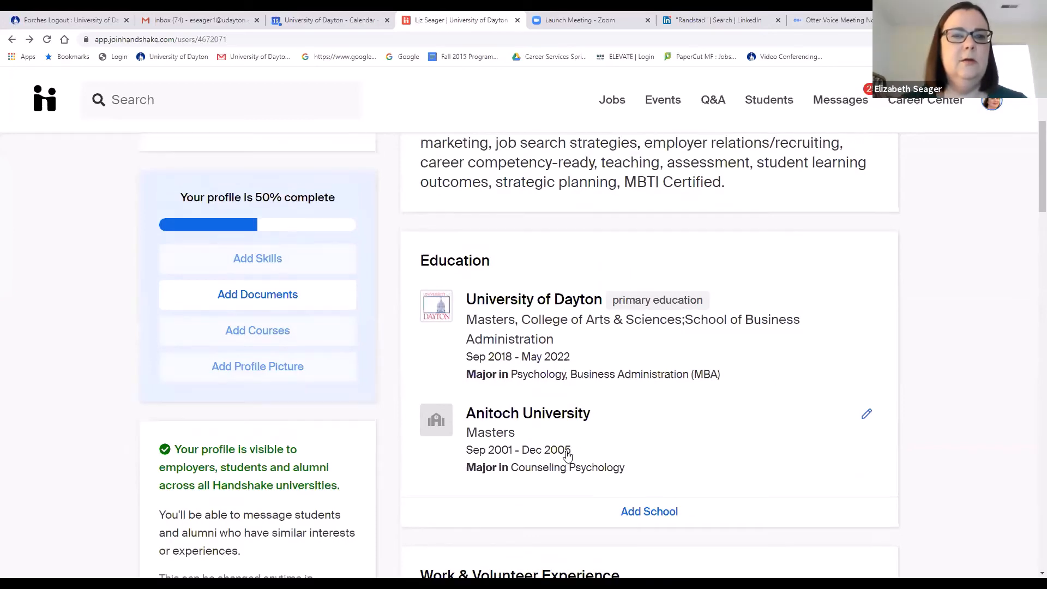
{"action": "scroll", "coordinate": [566, 454], "scroll_direction": "up", "scroll_amount": 5}
{"action": "scroll", "coordinate": [567, 455], "scroll_direction": "down", "scroll_amount": 8}
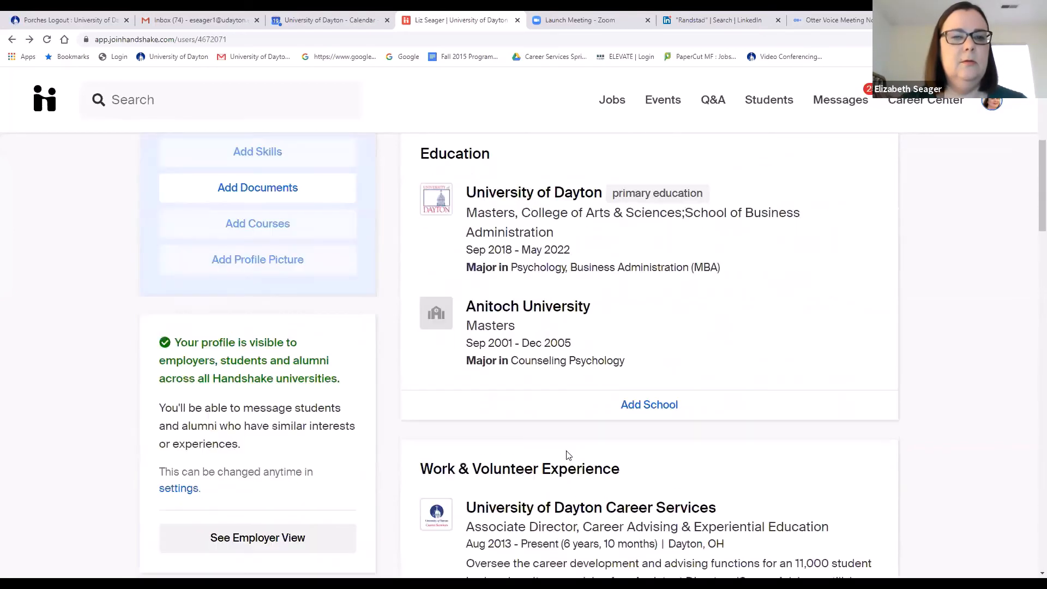
Look over the profile's Your Interests section, including job interests, cities, roles and industries.
{"action": "scroll", "coordinate": [567, 455], "scroll_direction": "down", "scroll_amount": 3}
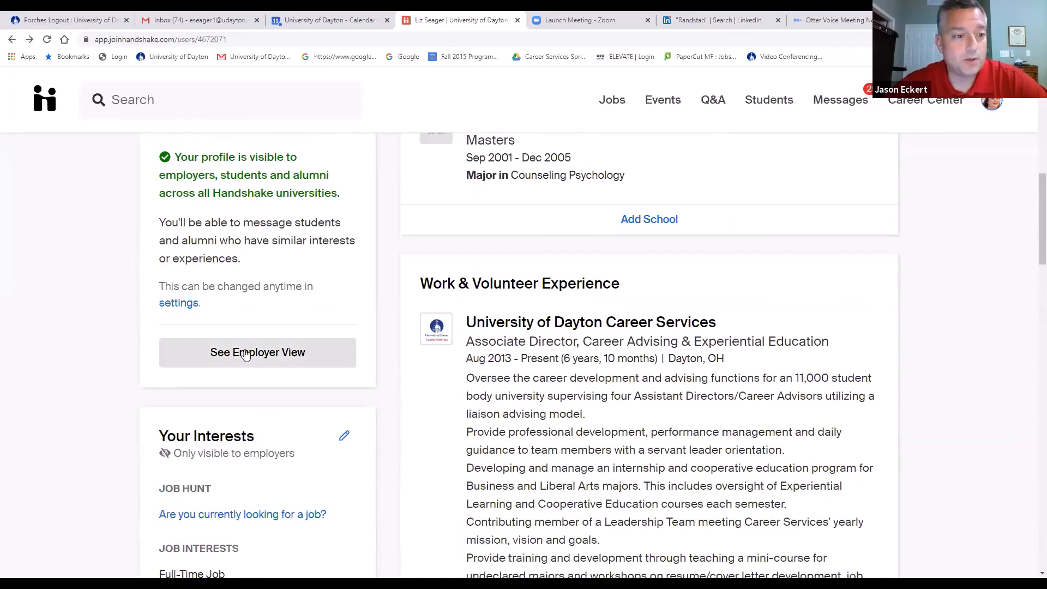
{"action": "scroll", "coordinate": [246, 355], "scroll_direction": "down", "scroll_amount": 2}
{"action": "scroll", "coordinate": [248, 376], "scroll_direction": "down", "scroll_amount": 1}
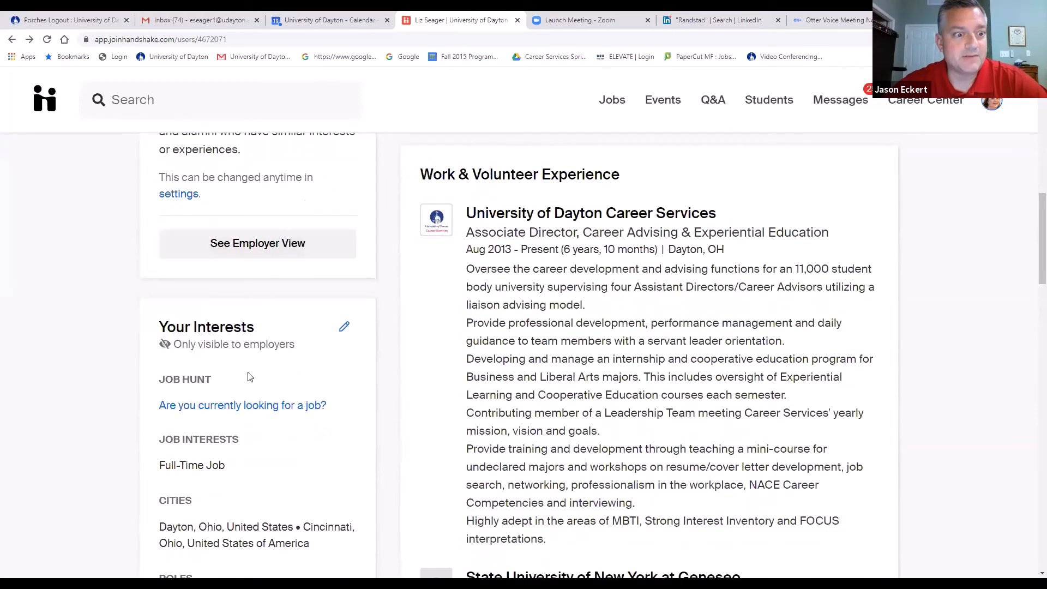
{"action": "scroll", "coordinate": [248, 376], "scroll_direction": "down", "scroll_amount": 3}
{"action": "scroll", "coordinate": [248, 373], "scroll_direction": "down", "scroll_amount": 4}
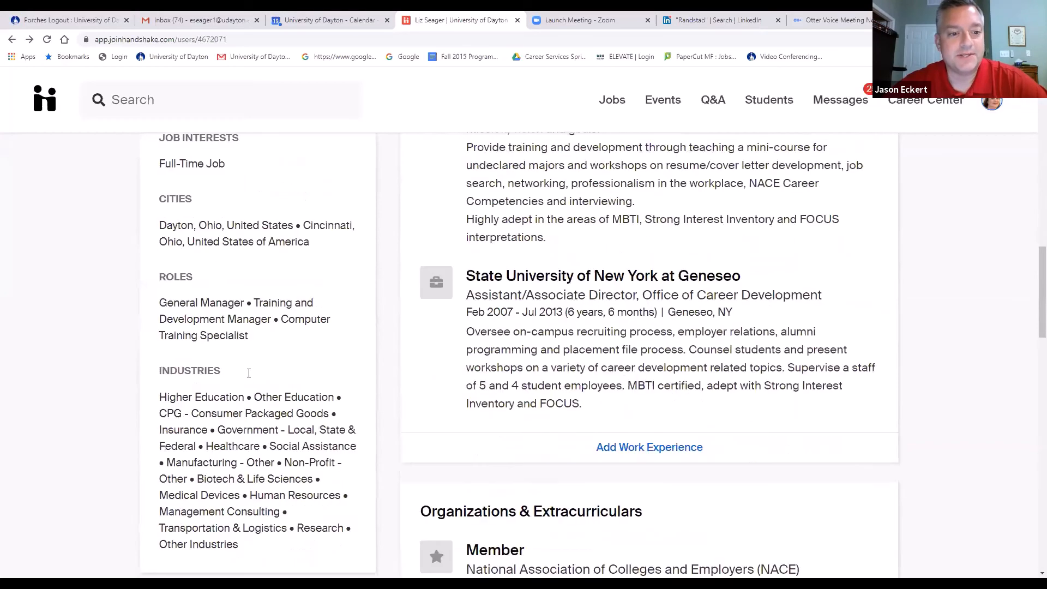
Switch the profile to the employer view and look at it from the beginning.
{"action": "scroll", "coordinate": [251, 349], "scroll_direction": "up", "scroll_amount": 6}
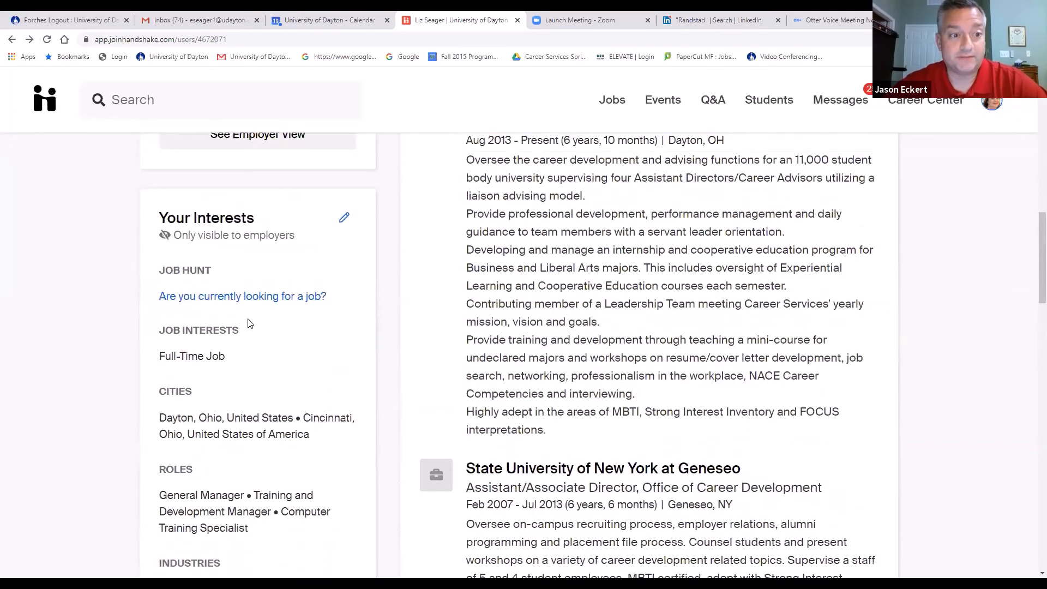
{"action": "scroll", "coordinate": [260, 262], "scroll_direction": "up", "scroll_amount": 2}
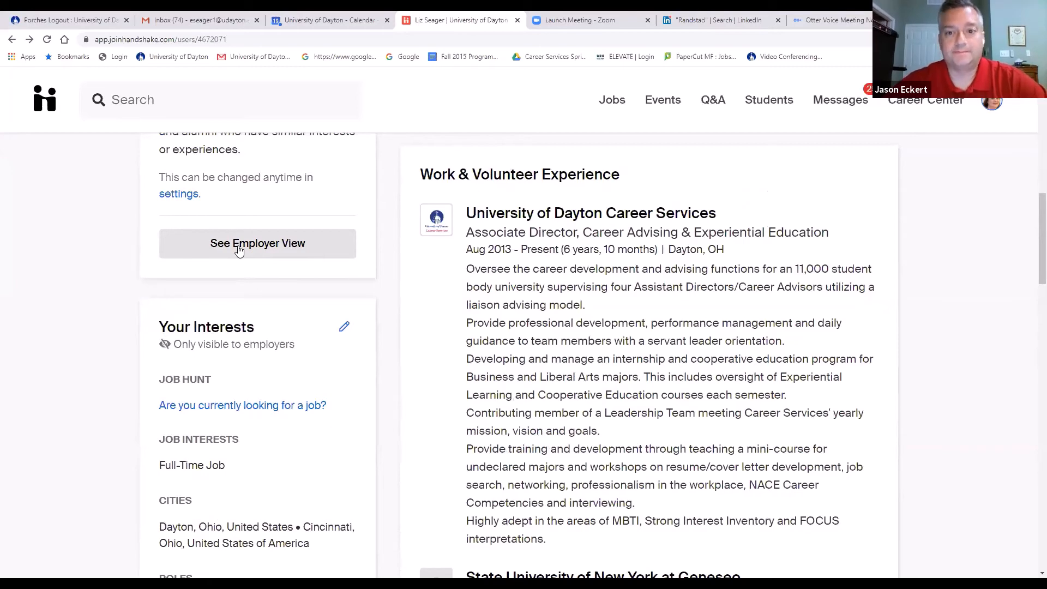
{"action": "left_click", "coordinate": [238, 249]}
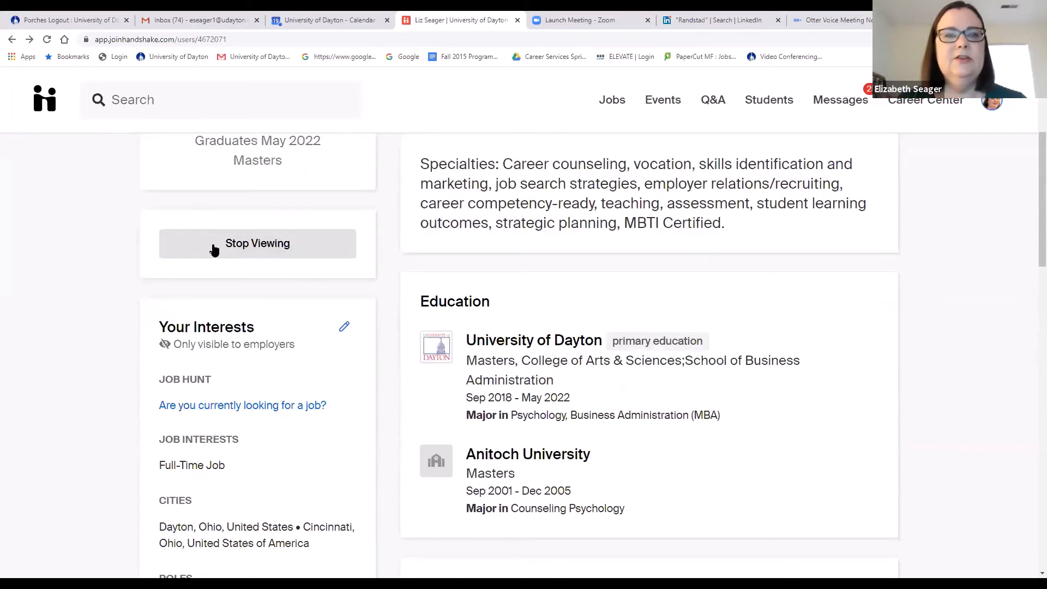
{"action": "scroll", "coordinate": [81, 251], "scroll_direction": "up", "scroll_amount": 4}
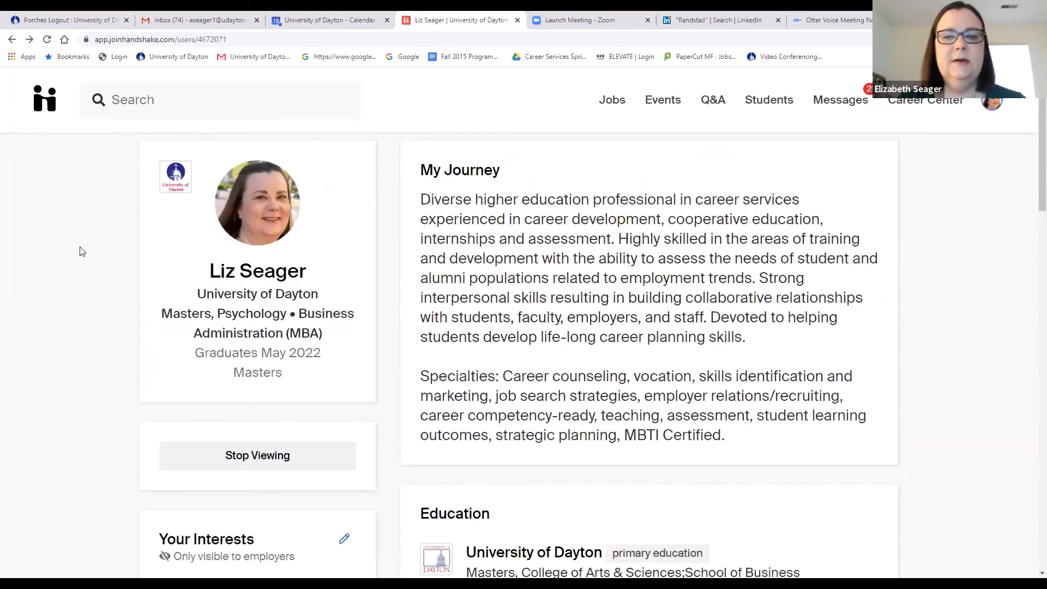
Review the employer view of the profile from education and interests through skills, organizations and courses, and return to its beginning.
{"action": "scroll", "coordinate": [81, 251], "scroll_direction": "down", "scroll_amount": 3}
{"action": "scroll", "coordinate": [81, 251], "scroll_direction": "down", "scroll_amount": 3}
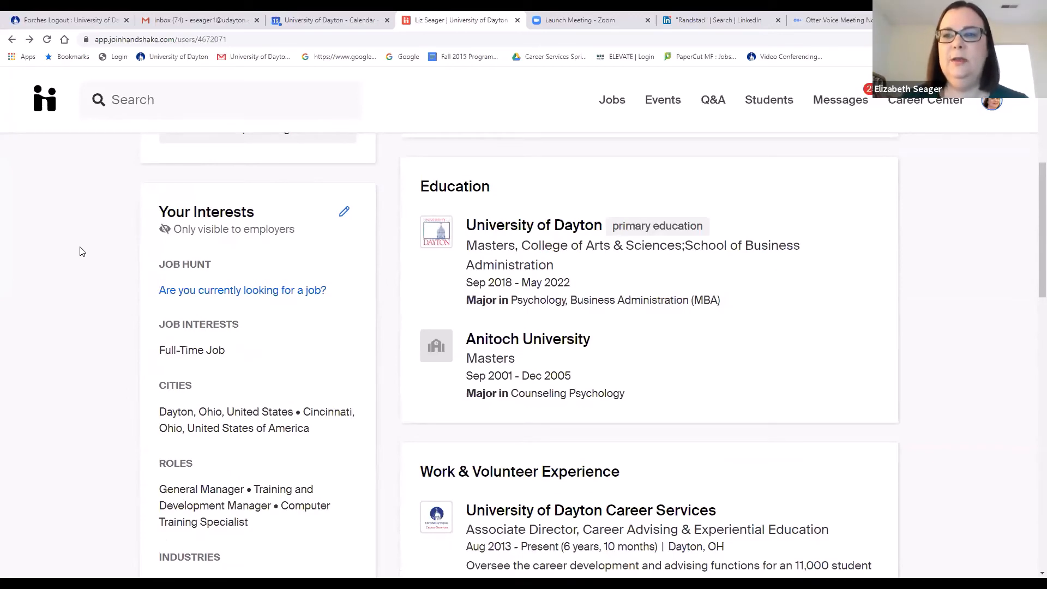
{"action": "scroll", "coordinate": [81, 253], "scroll_direction": "down", "scroll_amount": 1}
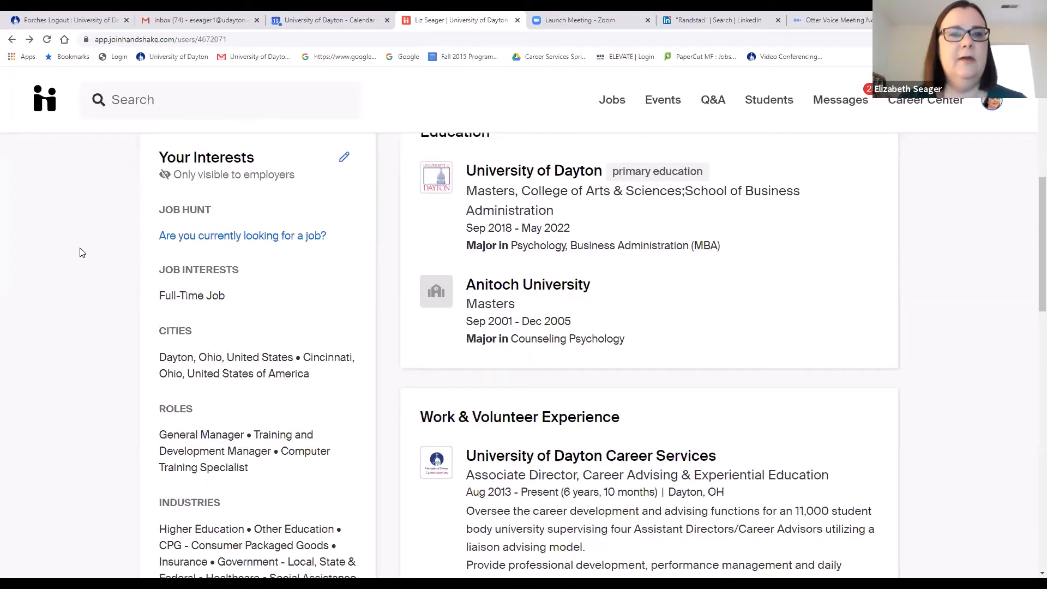
{"action": "scroll", "coordinate": [81, 252], "scroll_direction": "down", "scroll_amount": 3}
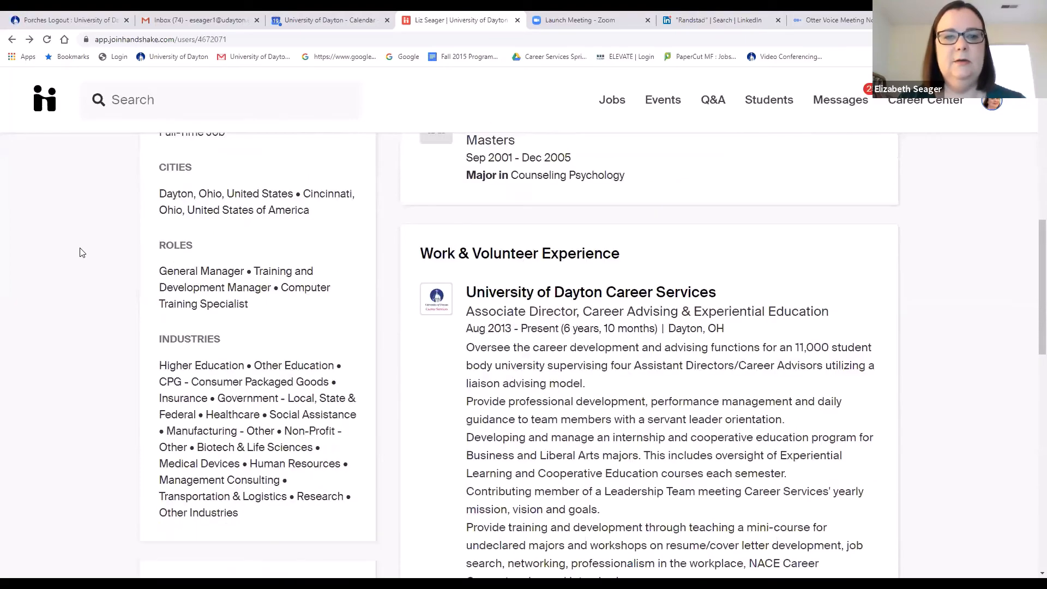
{"action": "scroll", "coordinate": [81, 253], "scroll_direction": "down", "scroll_amount": 8}
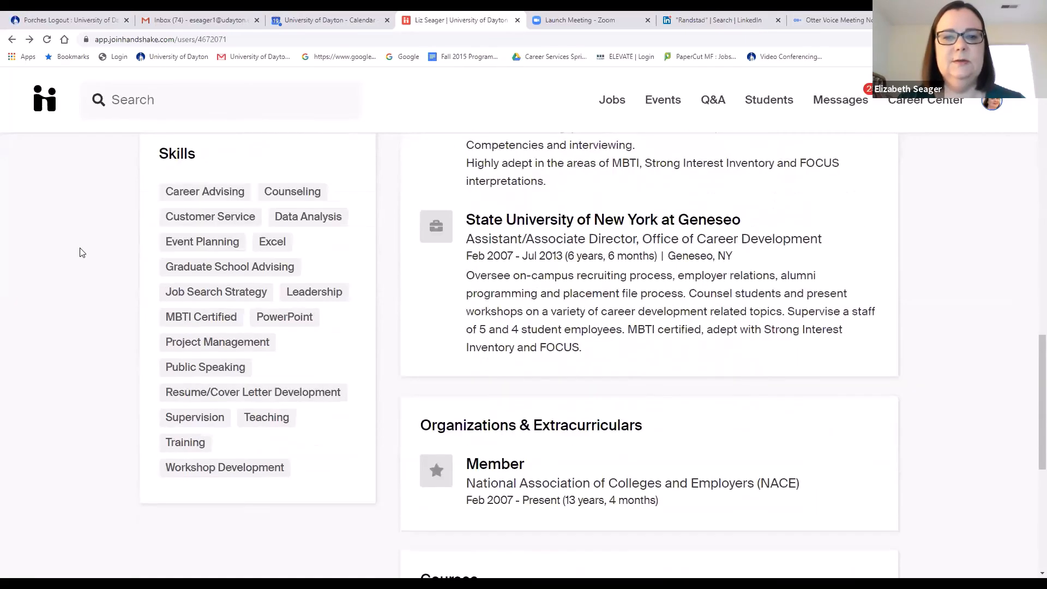
{"action": "scroll", "coordinate": [81, 252], "scroll_direction": "down", "scroll_amount": 7}
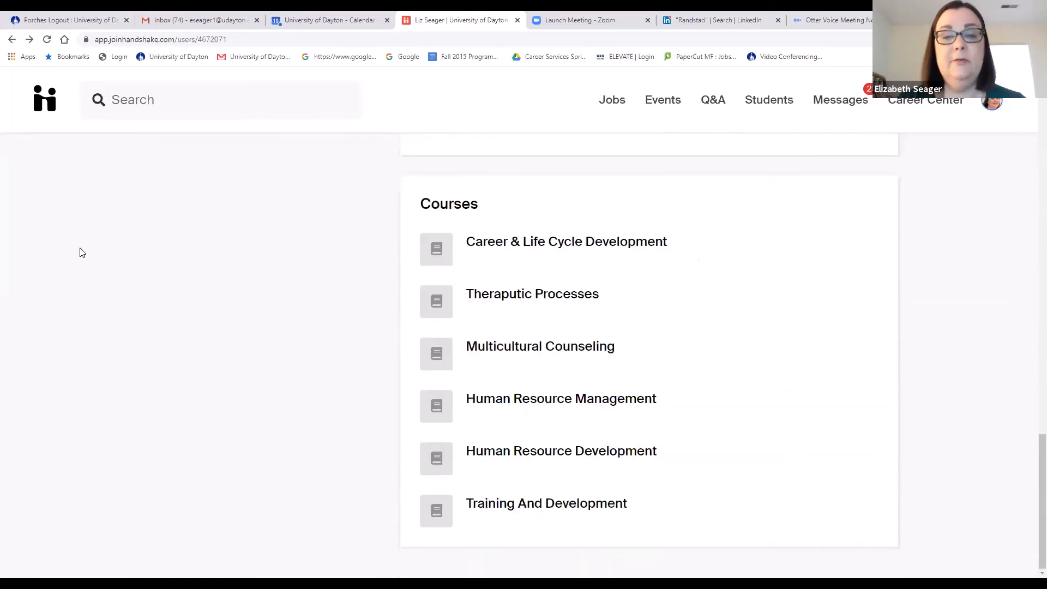
{"action": "scroll", "coordinate": [80, 253], "scroll_direction": "up", "scroll_amount": 1}
{"action": "scroll", "coordinate": [81, 254], "scroll_direction": "up", "scroll_amount": 11}
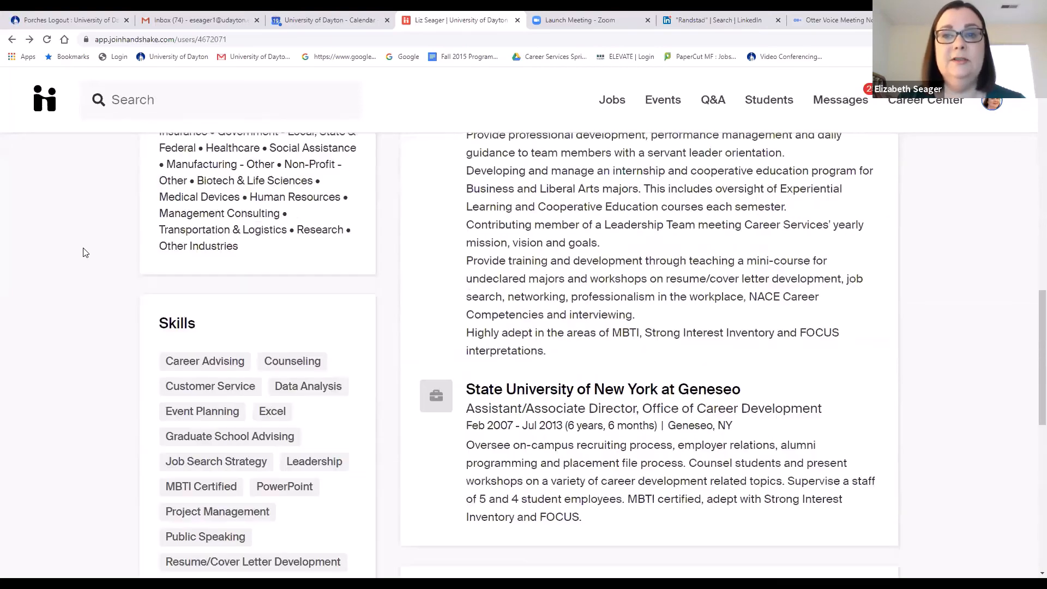
{"action": "scroll", "coordinate": [83, 255], "scroll_direction": "up", "scroll_amount": 7}
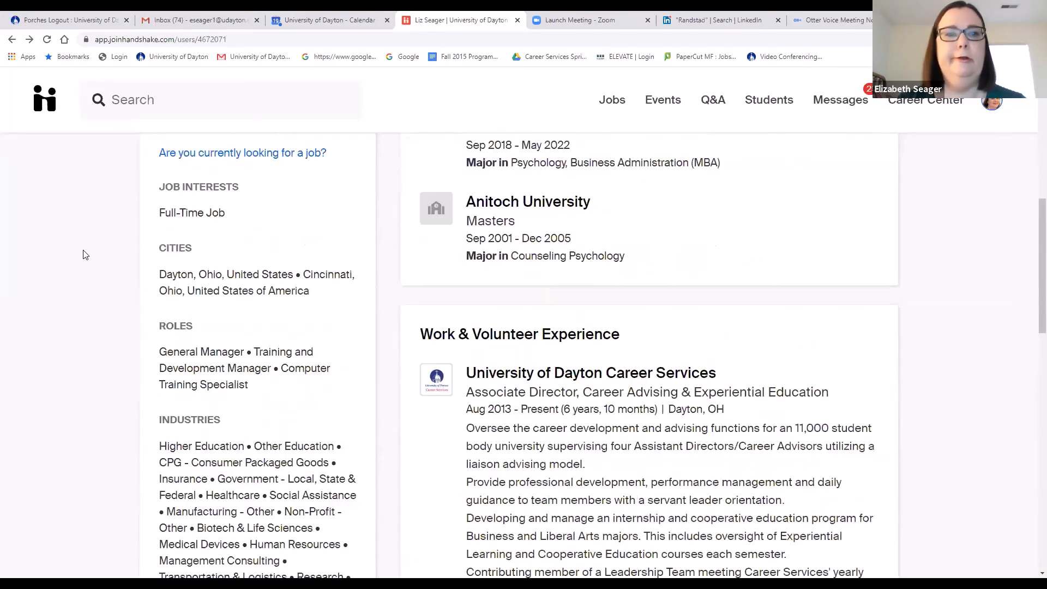
{"action": "scroll", "coordinate": [84, 254], "scroll_direction": "up", "scroll_amount": 6}
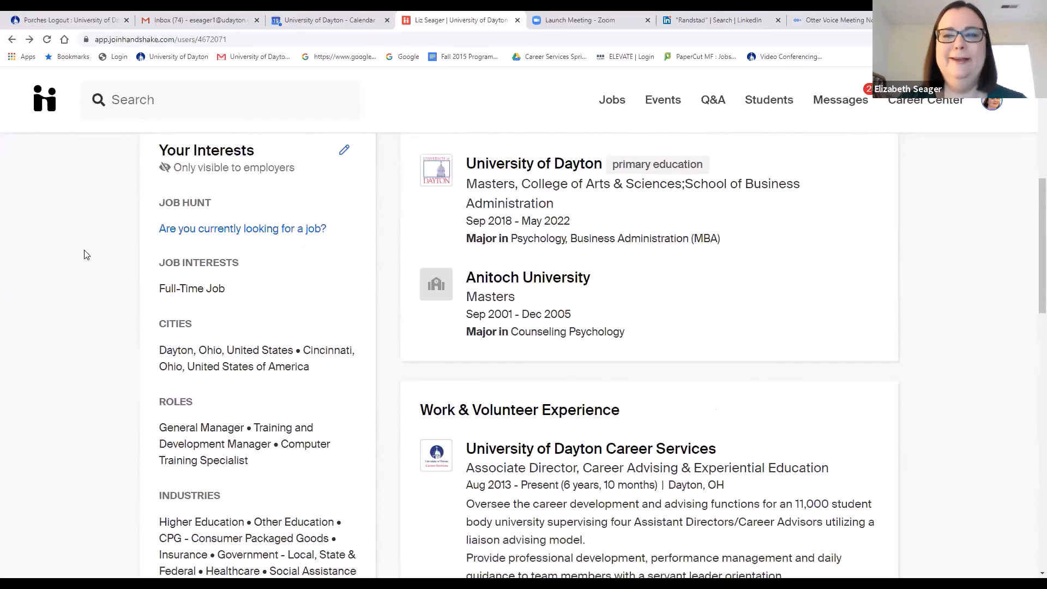
{"action": "scroll", "coordinate": [101, 268], "scroll_direction": "up", "scroll_amount": 2}
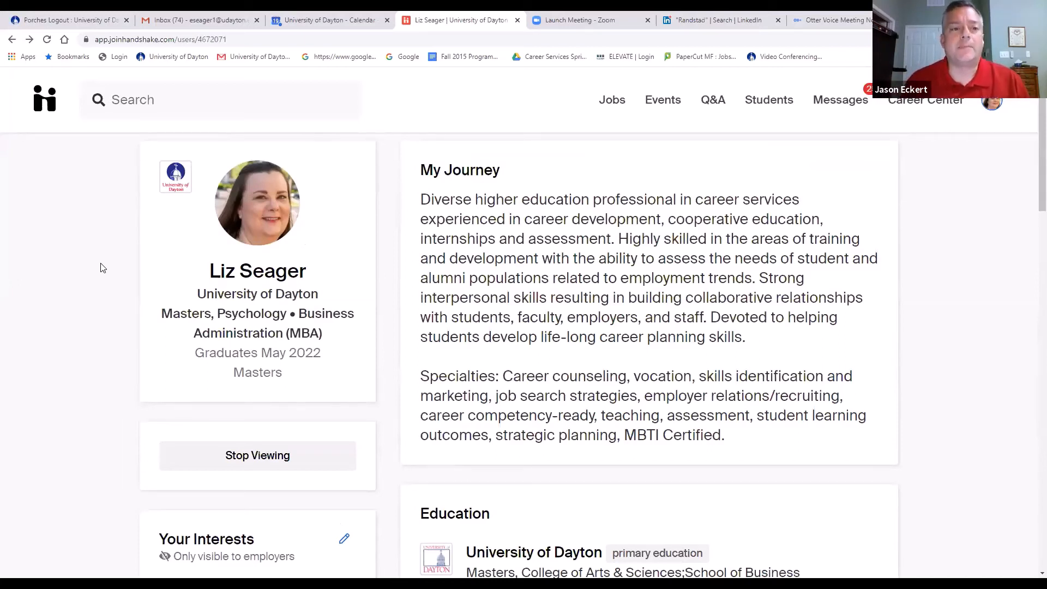
Return to the Handshake home page and look over its main category cards and job role recommendations.
{"action": "left_click", "coordinate": [46, 104]}
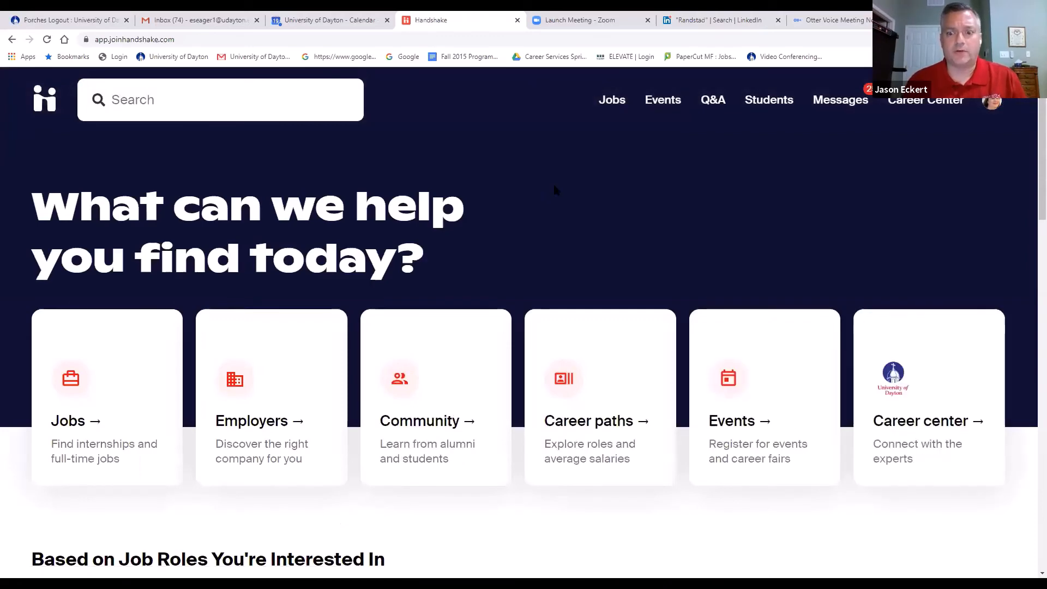
{"action": "scroll", "coordinate": [555, 186], "scroll_direction": "down", "scroll_amount": 2}
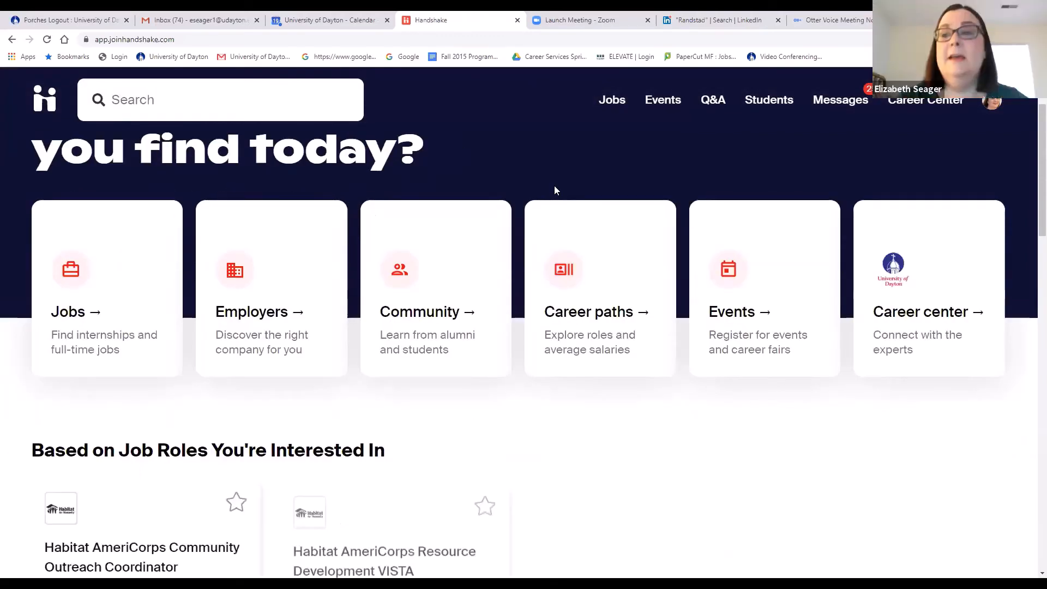
{"action": "scroll", "coordinate": [555, 186], "scroll_direction": "up", "scroll_amount": 2}
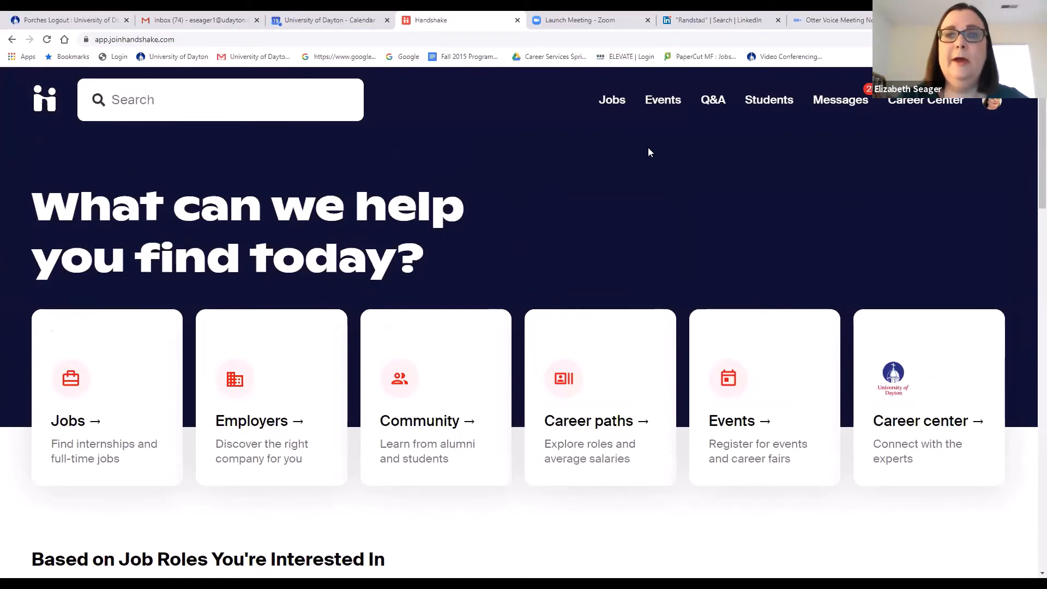
Open the student's own profile again and switch it to the employer view.
{"action": "left_click", "coordinate": [995, 102]}
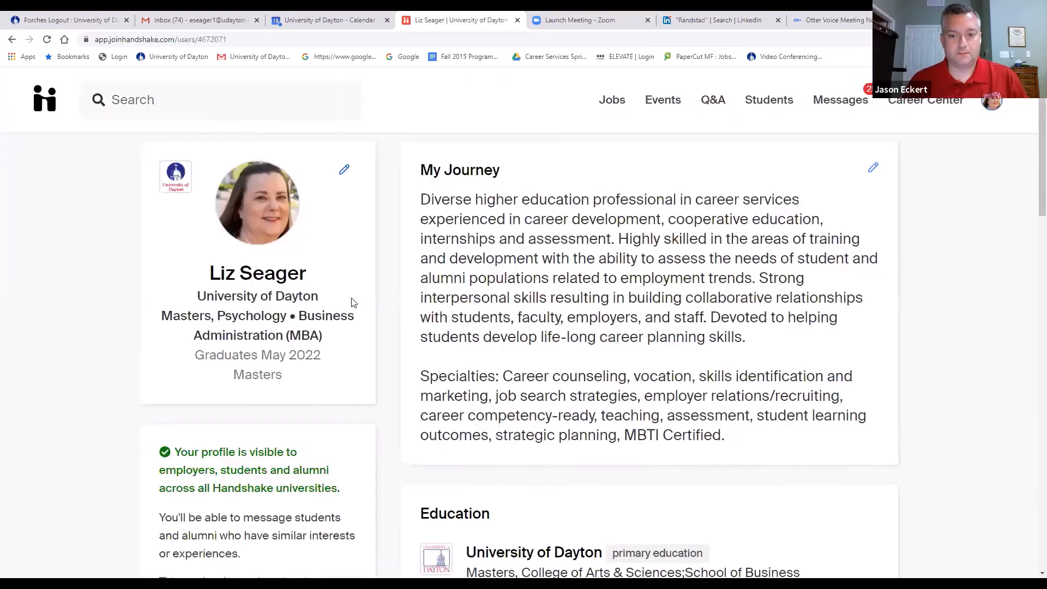
{"action": "scroll", "coordinate": [337, 284], "scroll_direction": "down", "scroll_amount": 5}
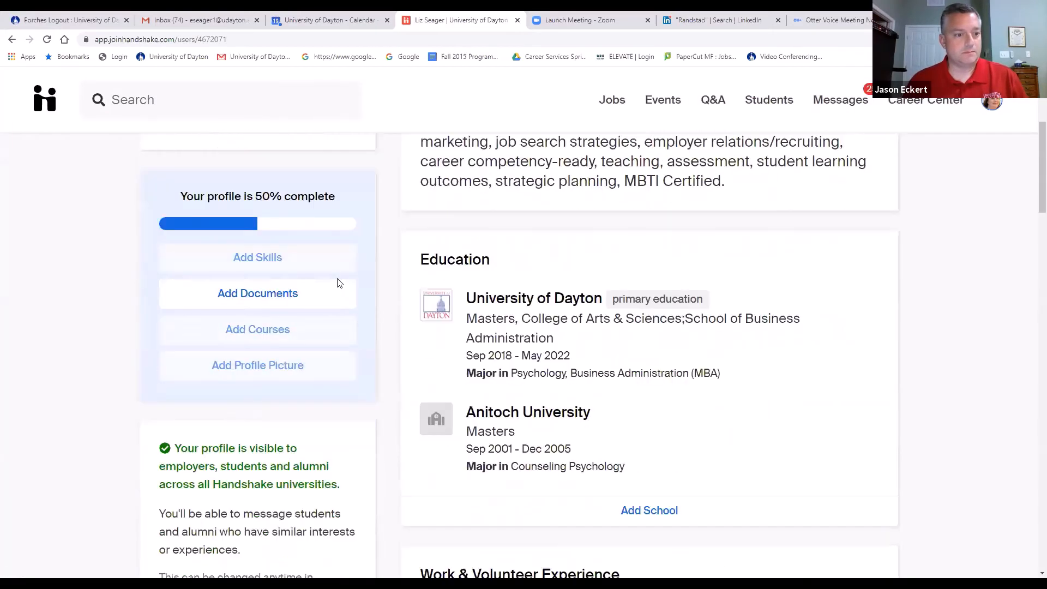
{"action": "scroll", "coordinate": [338, 281], "scroll_direction": "up", "scroll_amount": 3}
{"action": "scroll", "coordinate": [304, 313], "scroll_direction": "down", "scroll_amount": 8}
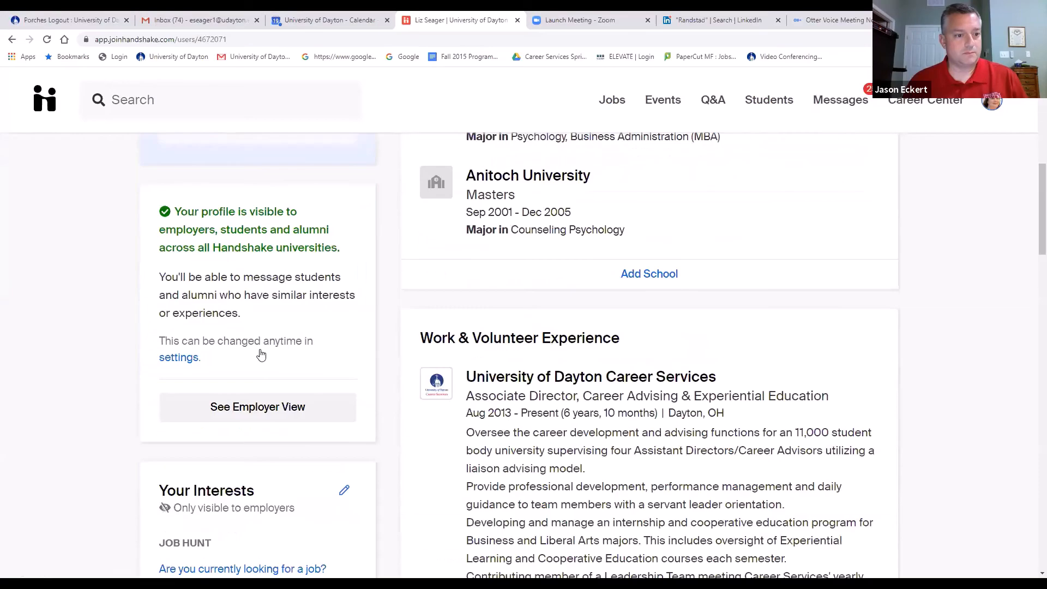
{"action": "left_click", "coordinate": [253, 351]}
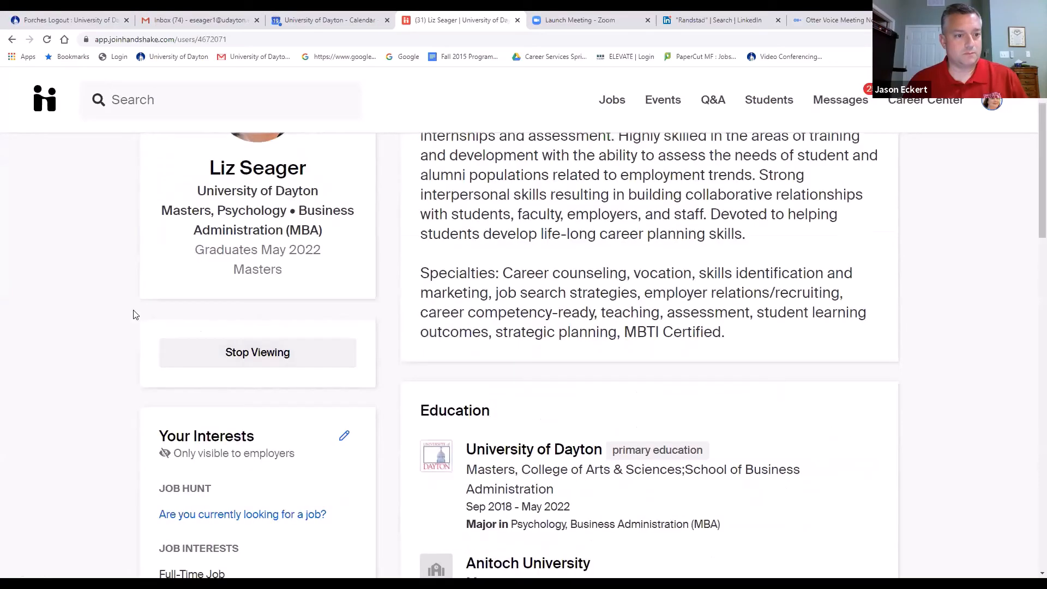
Examine the roles, industries, work experience and skills shown to employers, and go back to the start of the profile.
{"action": "scroll", "coordinate": [133, 311], "scroll_direction": "down", "scroll_amount": 9}
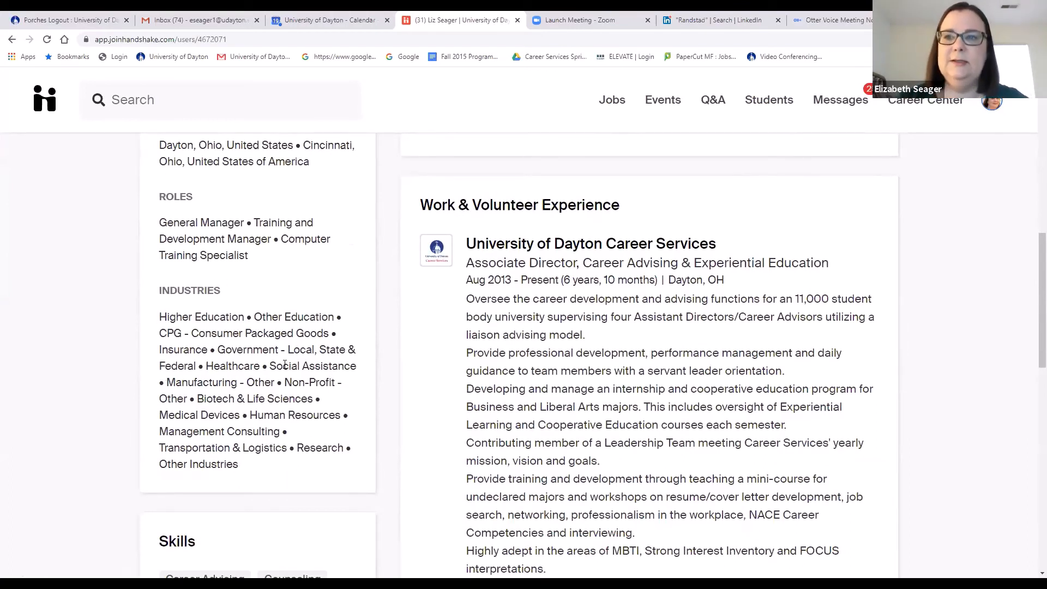
{"action": "scroll", "coordinate": [284, 365], "scroll_direction": "down", "scroll_amount": 1}
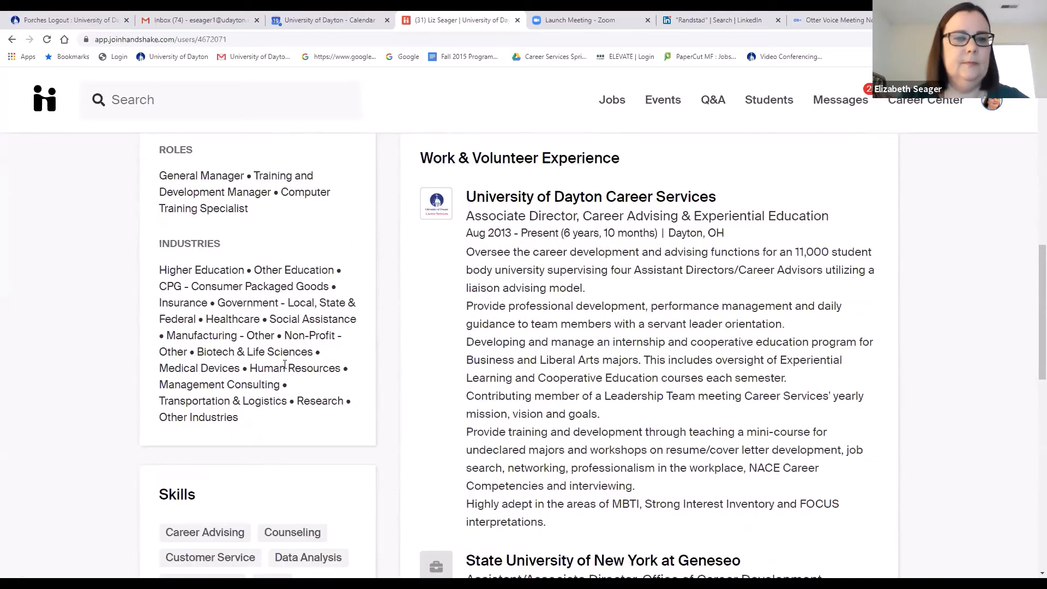
{"action": "scroll", "coordinate": [284, 364], "scroll_direction": "down", "scroll_amount": 6}
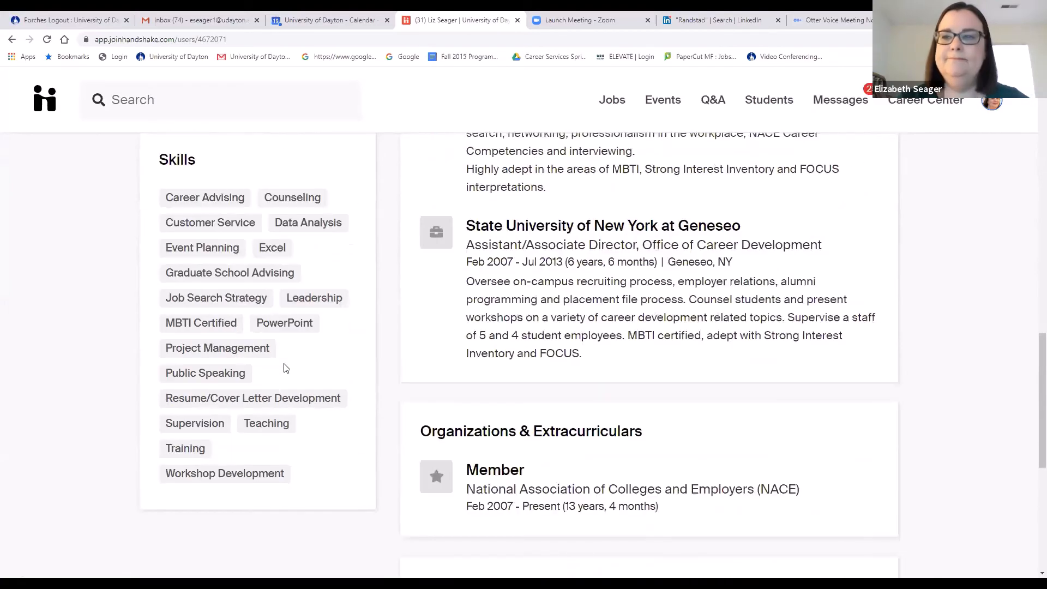
{"action": "scroll", "coordinate": [284, 368], "scroll_direction": "up", "scroll_amount": 7}
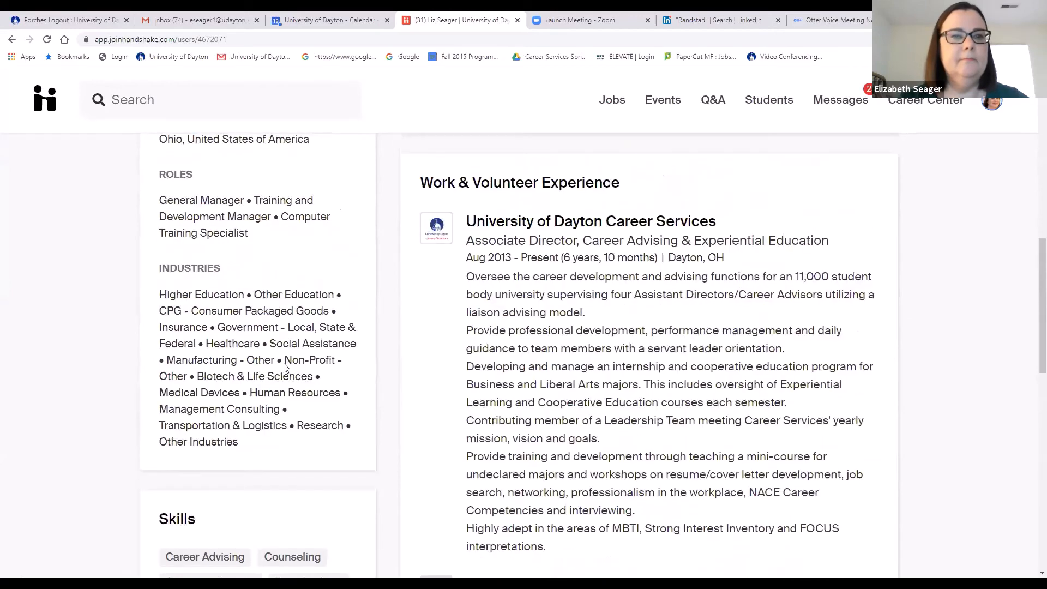
{"action": "scroll", "coordinate": [285, 368], "scroll_direction": "up", "scroll_amount": 5}
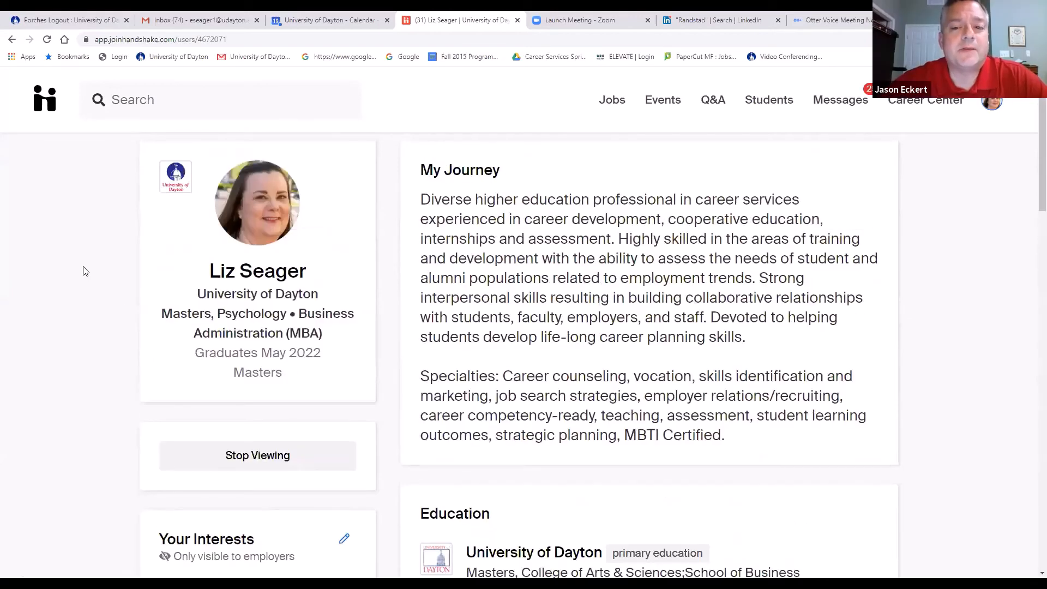